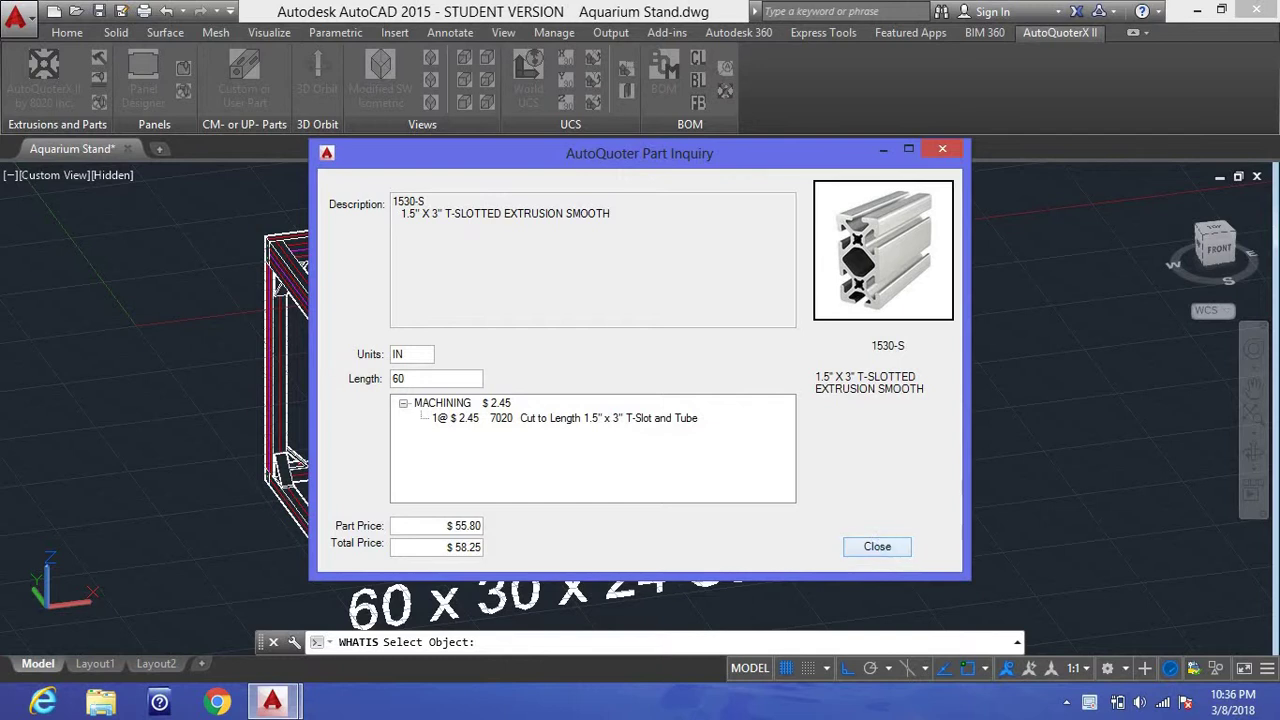
Step: Close the part inquiry and delete the entire existing stand model together with its 60 x 30 x 24 Stand label
{"action": "key", "text": "Return"}
{"action": "scroll", "coordinate": [603, 385], "scroll_direction": "down", "scroll_amount": 3}
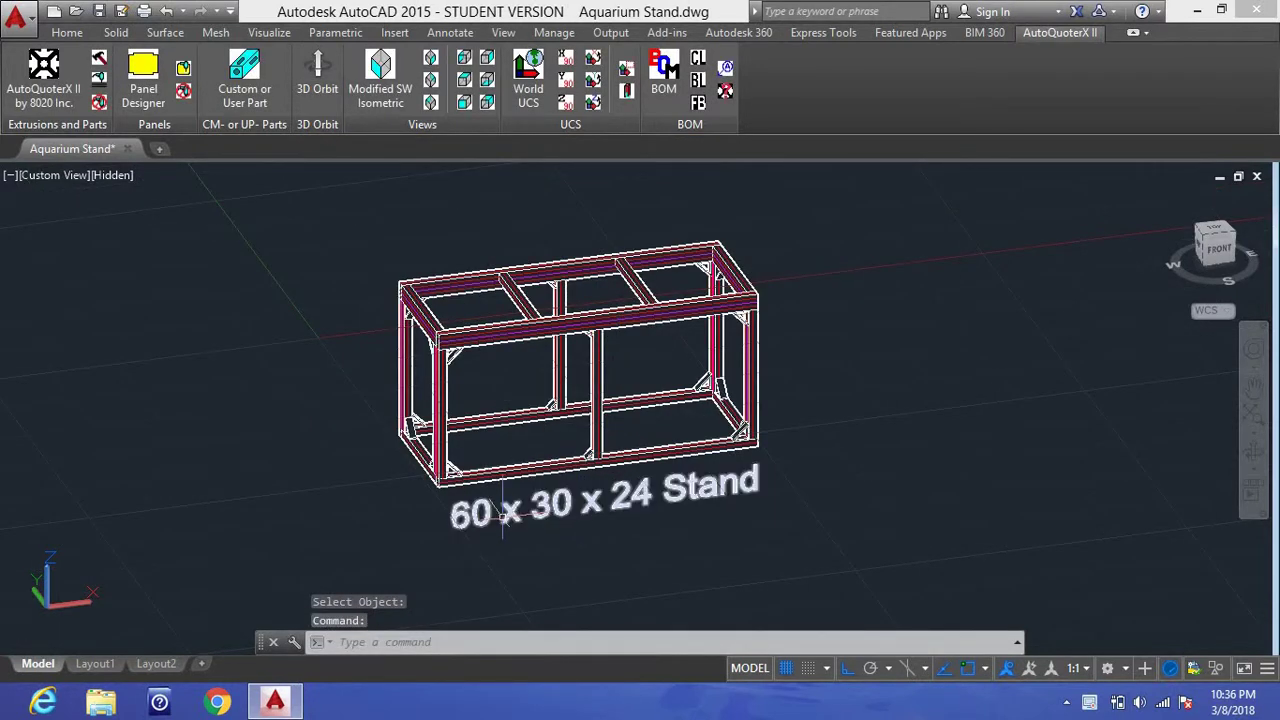
{"action": "left_click", "coordinate": [824, 196]}
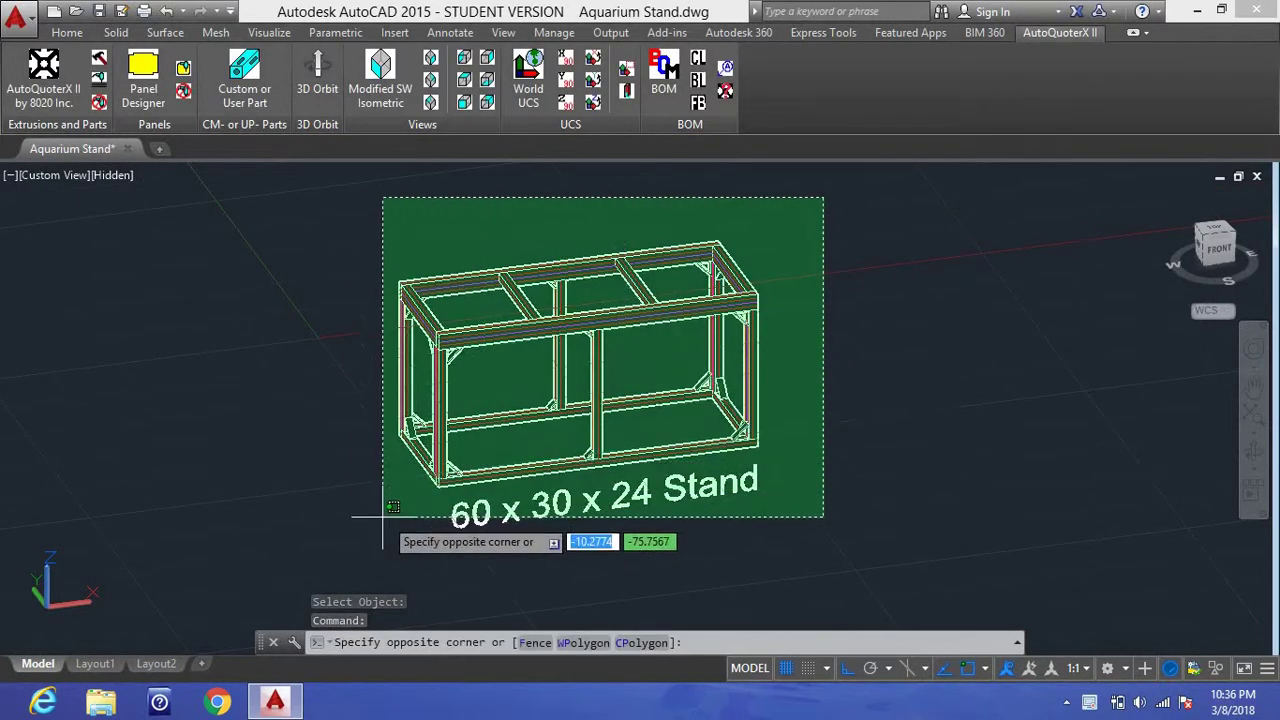
{"action": "left_click", "coordinate": [345, 530]}
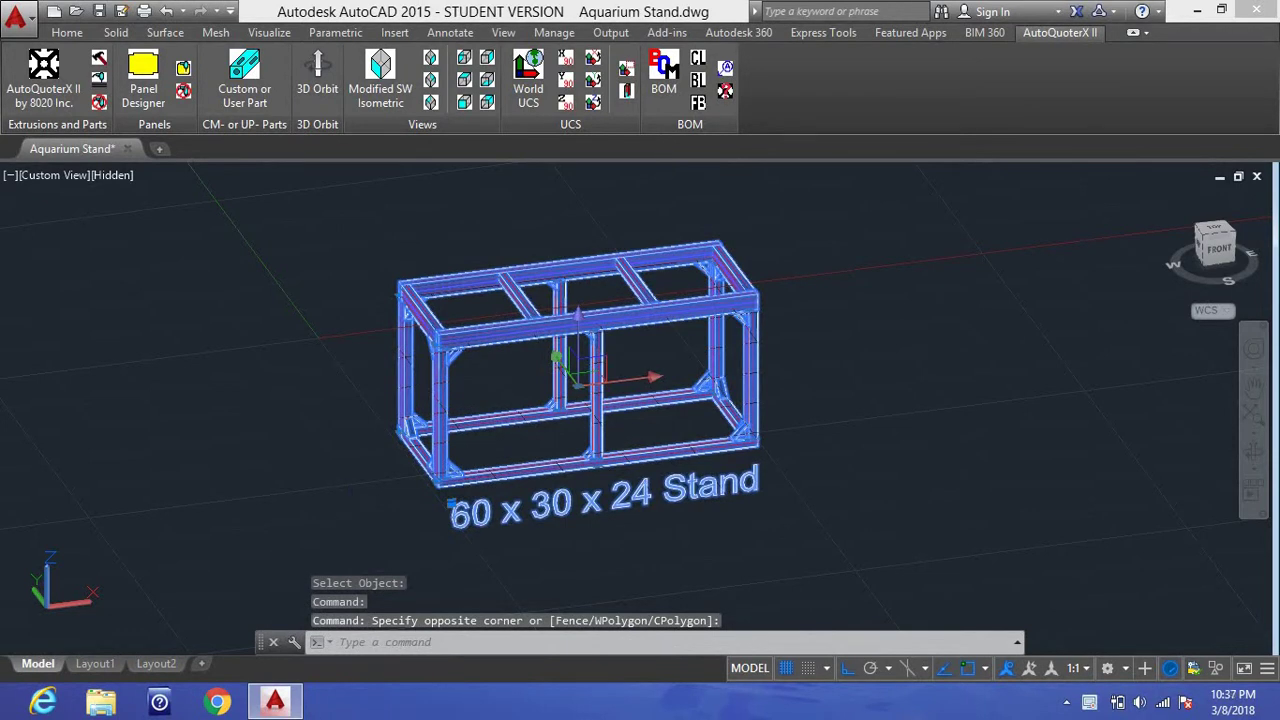
{"action": "key", "text": "Delete"}
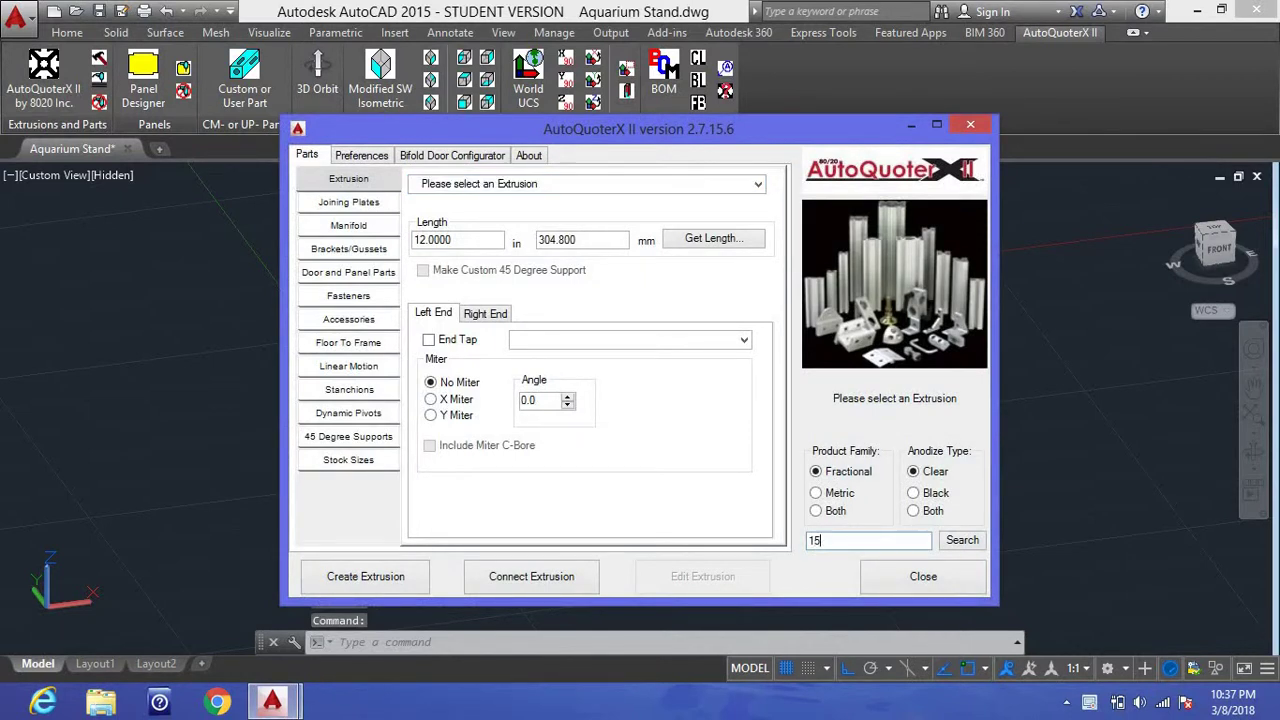
Step: Create a 1530-LS lite smooth extrusion 25.5 inches long and place it upright as the first post
{"action": "type", "text": "1530-ls"}
{"action": "key", "text": "Return"}
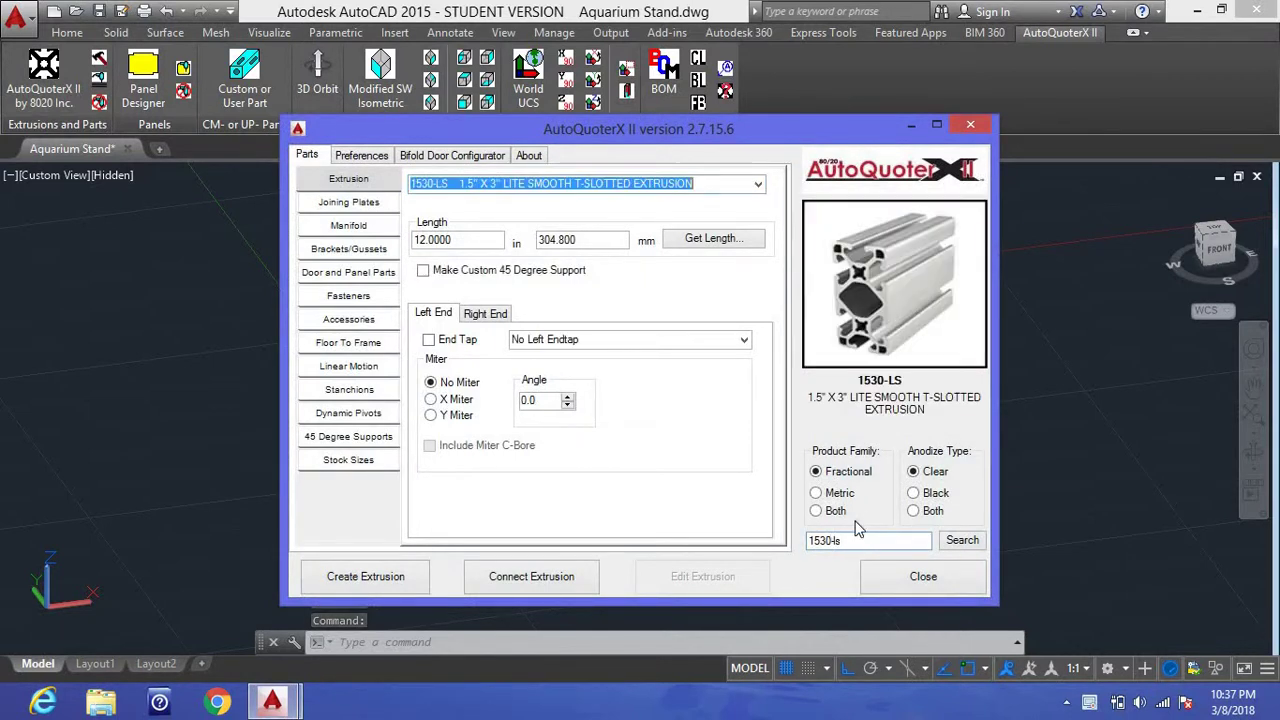
{"action": "left_click_drag", "start_coordinate": [457, 240], "coordinate": [413, 240]}
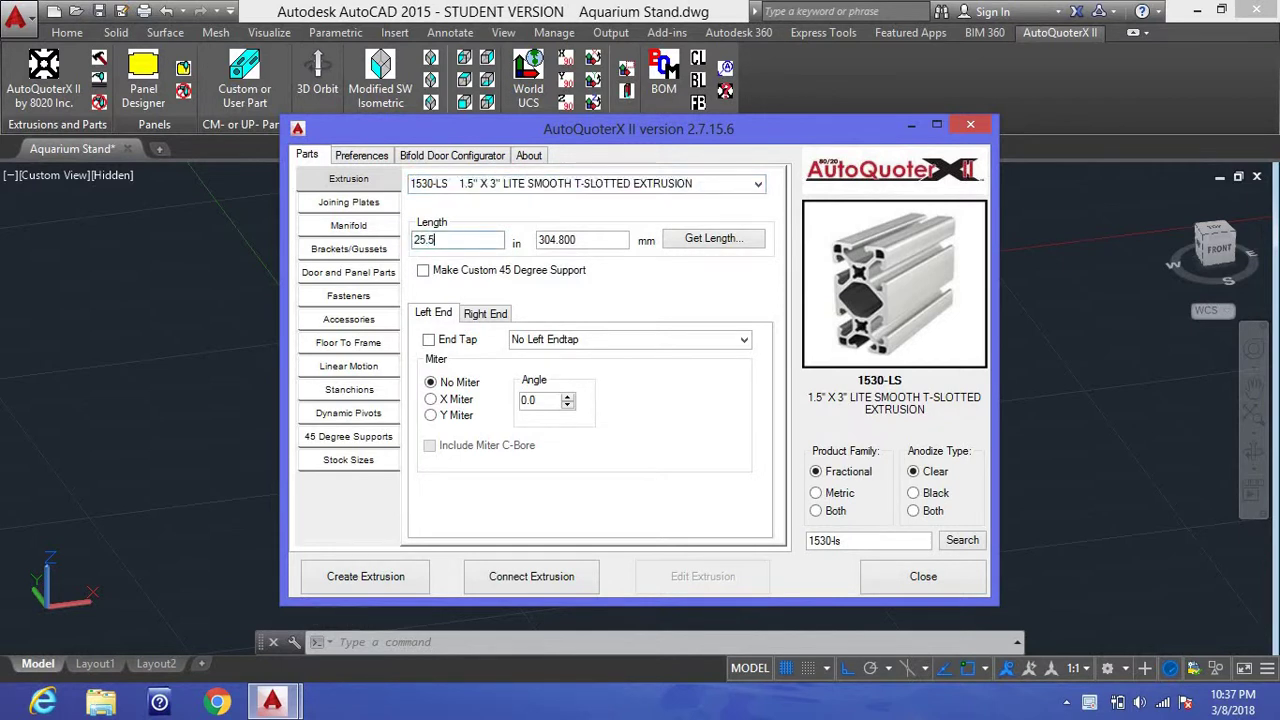
{"action": "left_click", "coordinate": [392, 585]}
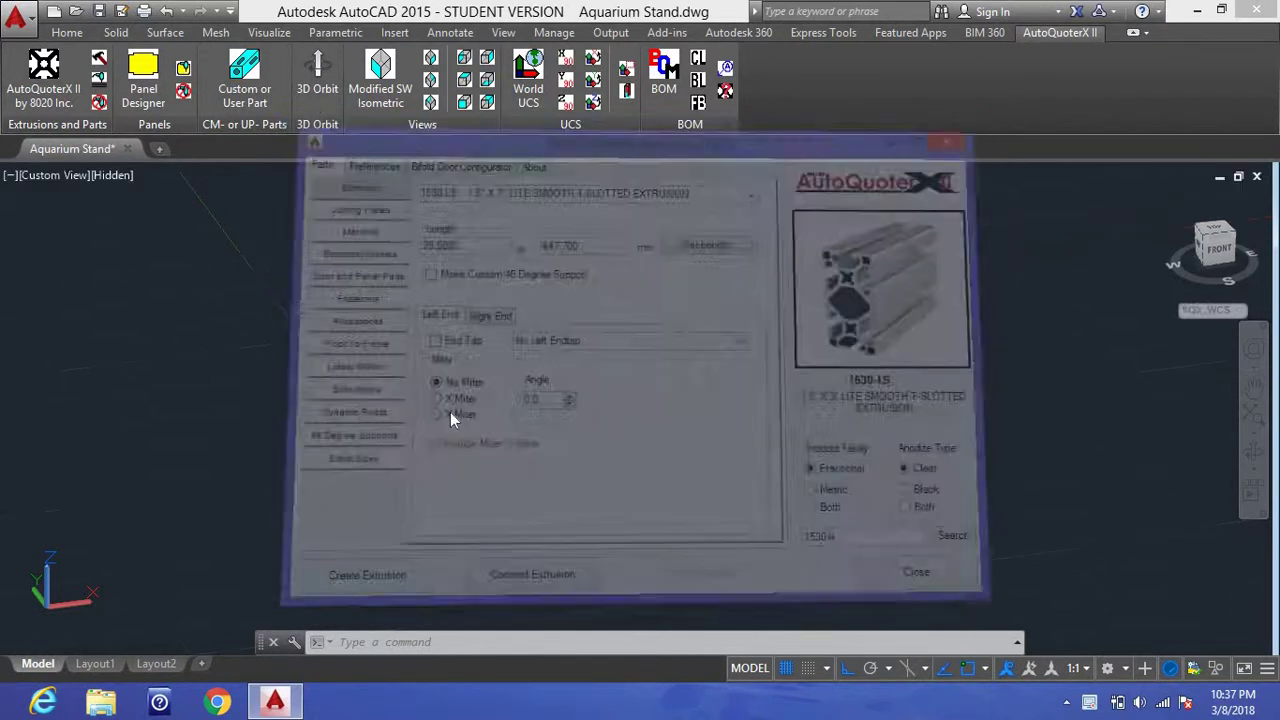
{"action": "left_click", "coordinate": [458, 398]}
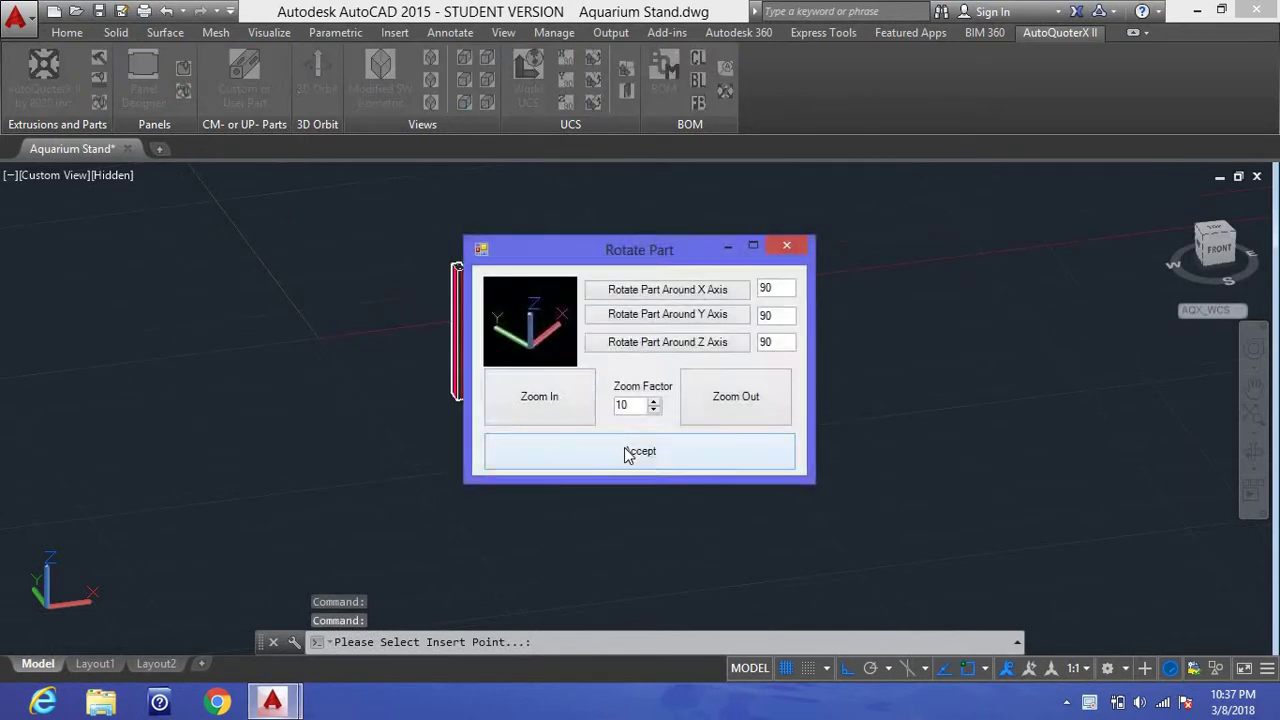
{"action": "left_click", "coordinate": [624, 447]}
{"action": "left_click", "coordinate": [921, 571]}
Step: Copy the upright post 21 inches toward the back to form the left pair of posts
{"action": "left_click", "coordinate": [458, 240]}
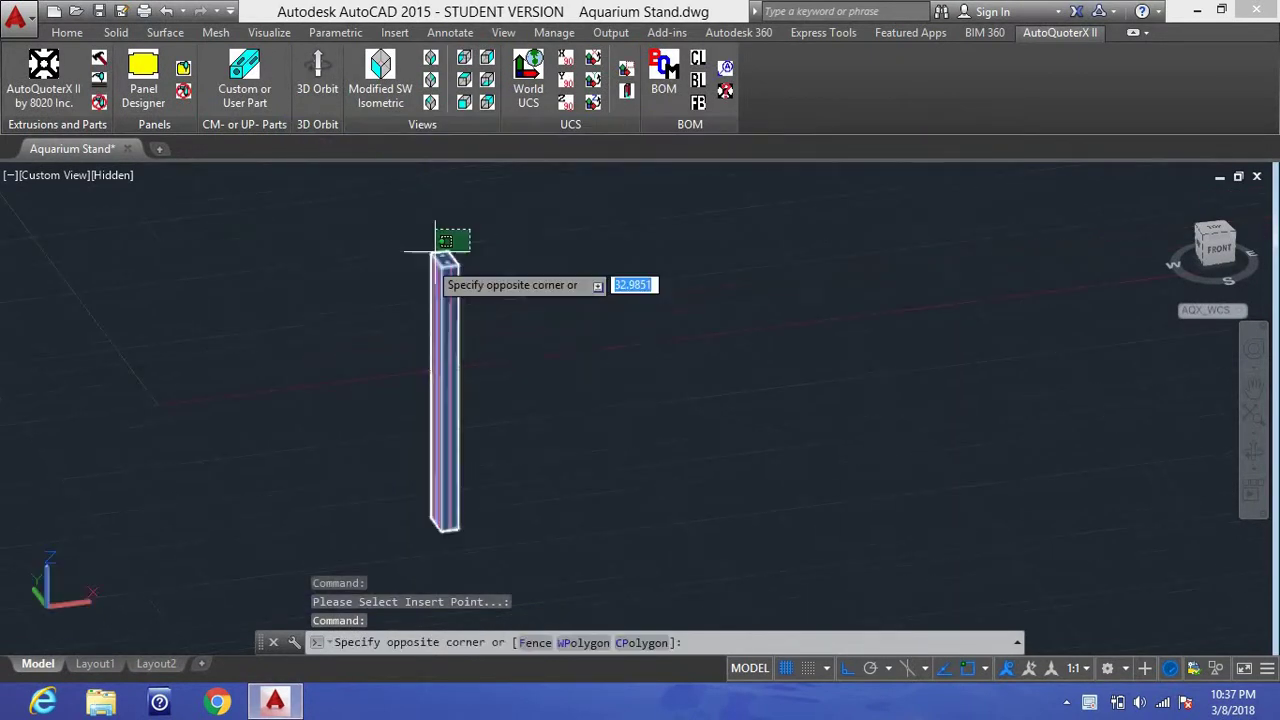
{"action": "left_click", "coordinate": [357, 309]}
{"action": "right_click", "coordinate": [331, 280]}
{"action": "left_click", "coordinate": [400, 381]}
{"action": "left_click", "coordinate": [547, 318]}
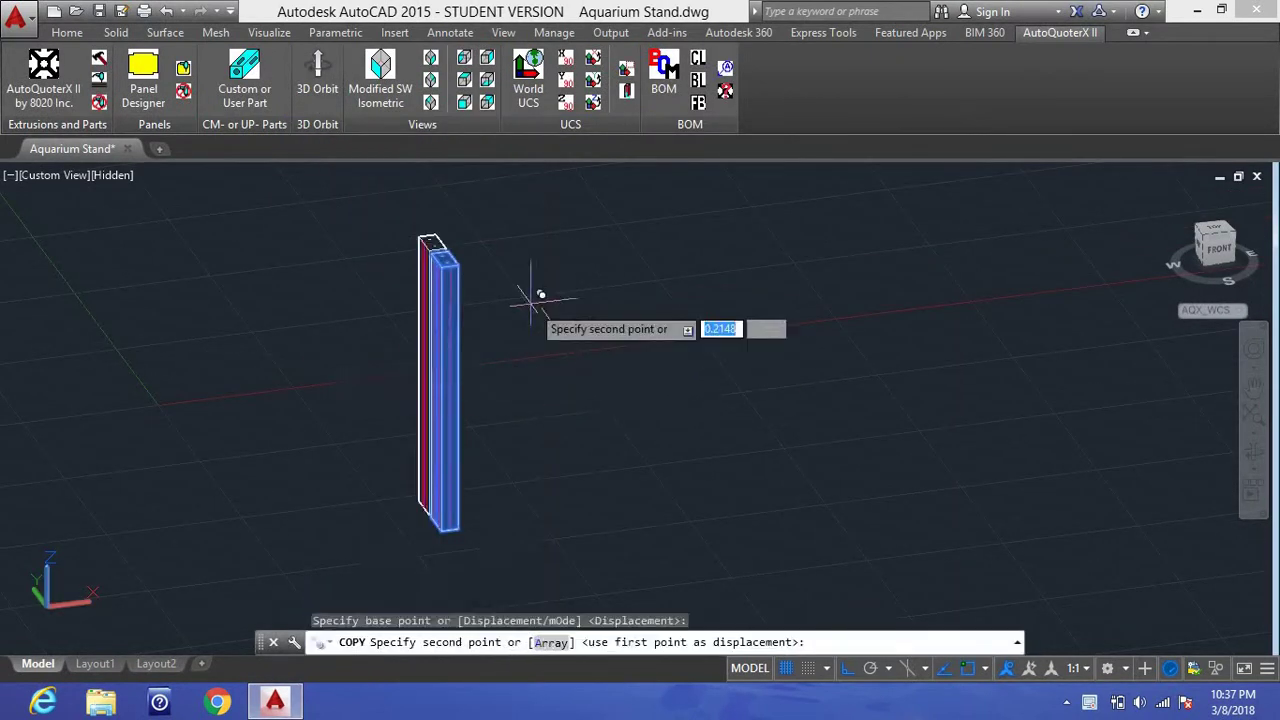
{"action": "type", "text": "21"}
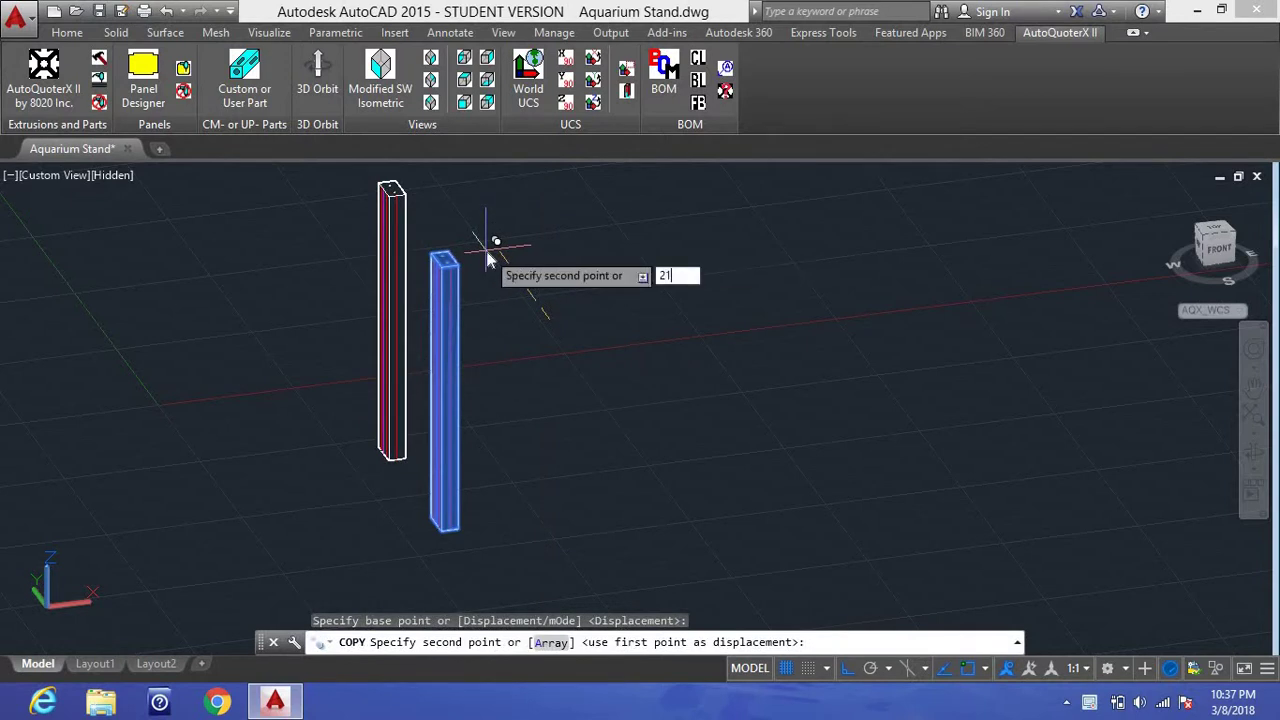
{"action": "key", "text": "Return"}
{"action": "type", "text": "e"}
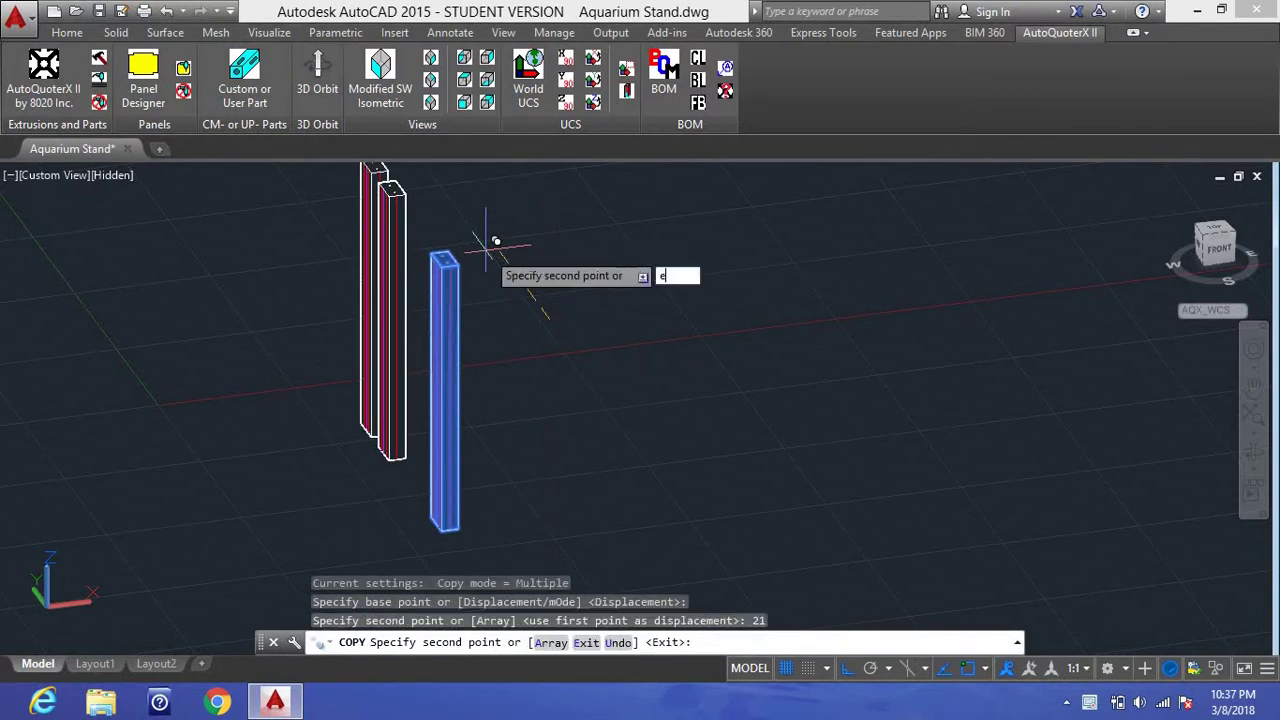
{"action": "key", "text": "Return"}
Step: Copy both left posts 58.5 inches along the X axis to form the right pair of posts
{"action": "left_click", "coordinate": [489, 247]}
{"action": "left_click", "coordinate": [314, 329]}
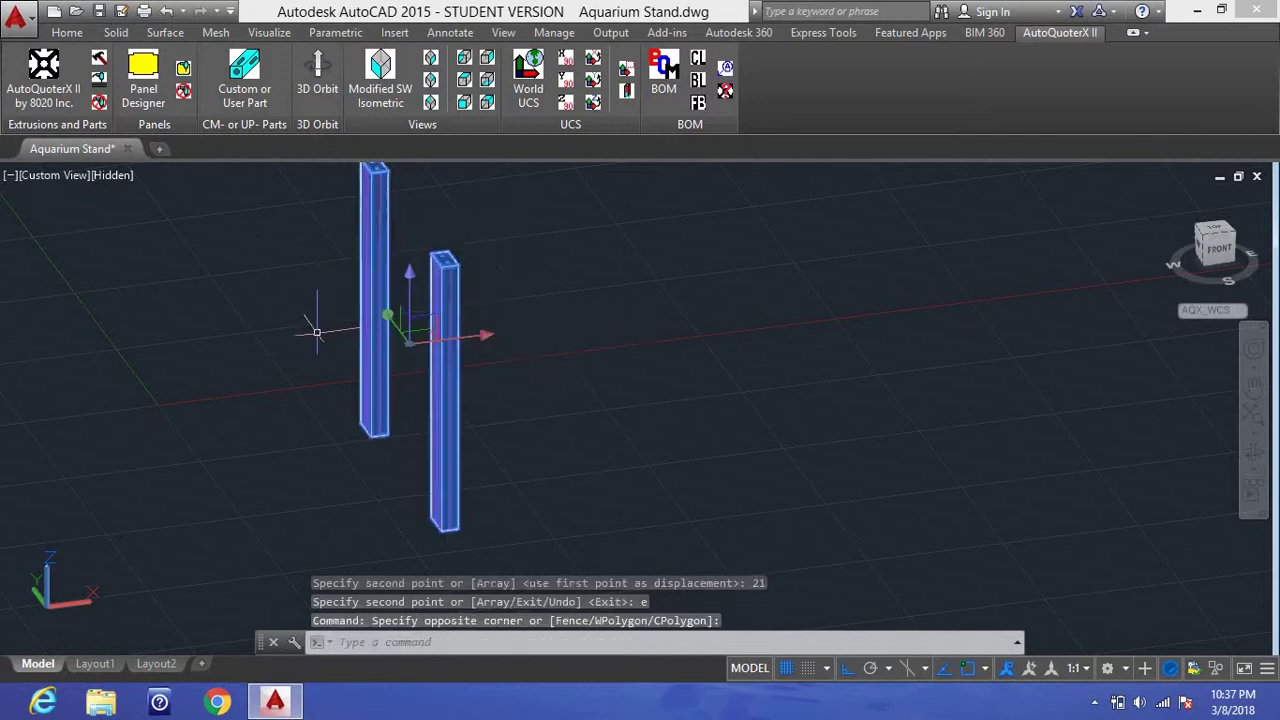
{"action": "right_click", "coordinate": [264, 255]}
{"action": "left_click", "coordinate": [331, 408]}
{"action": "left_click", "coordinate": [512, 373]}
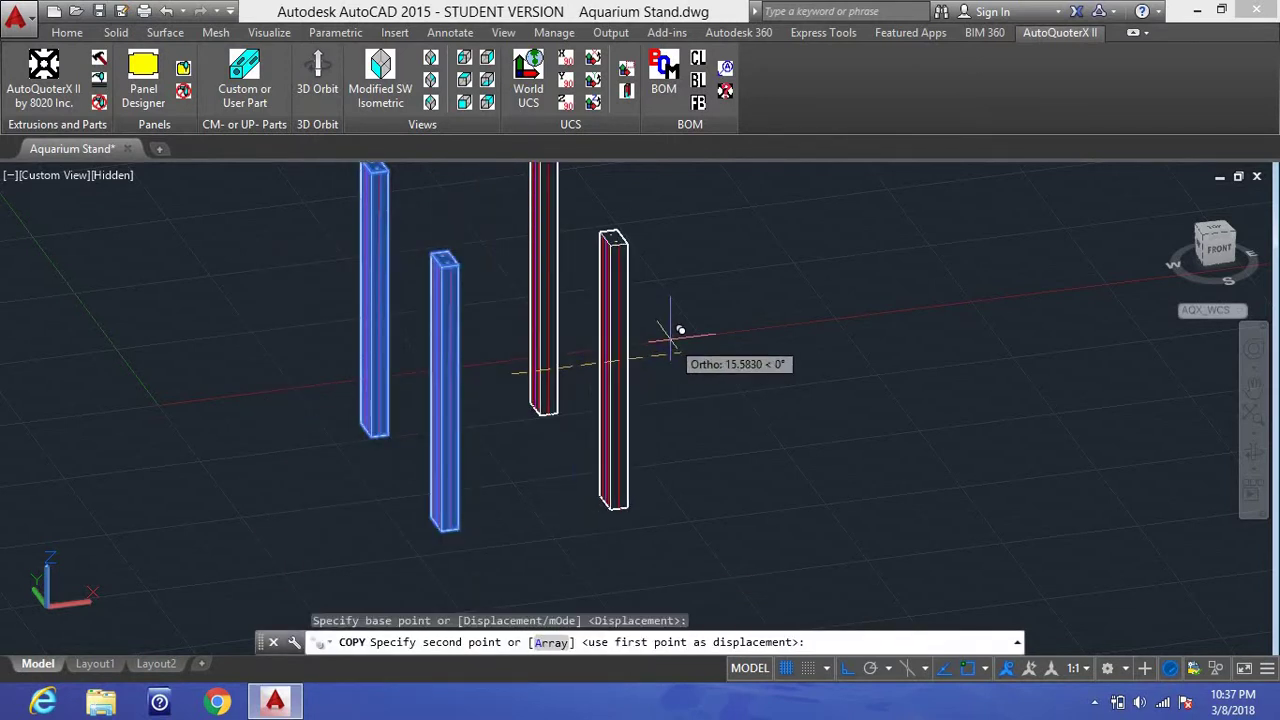
{"action": "type", "text": "58."}
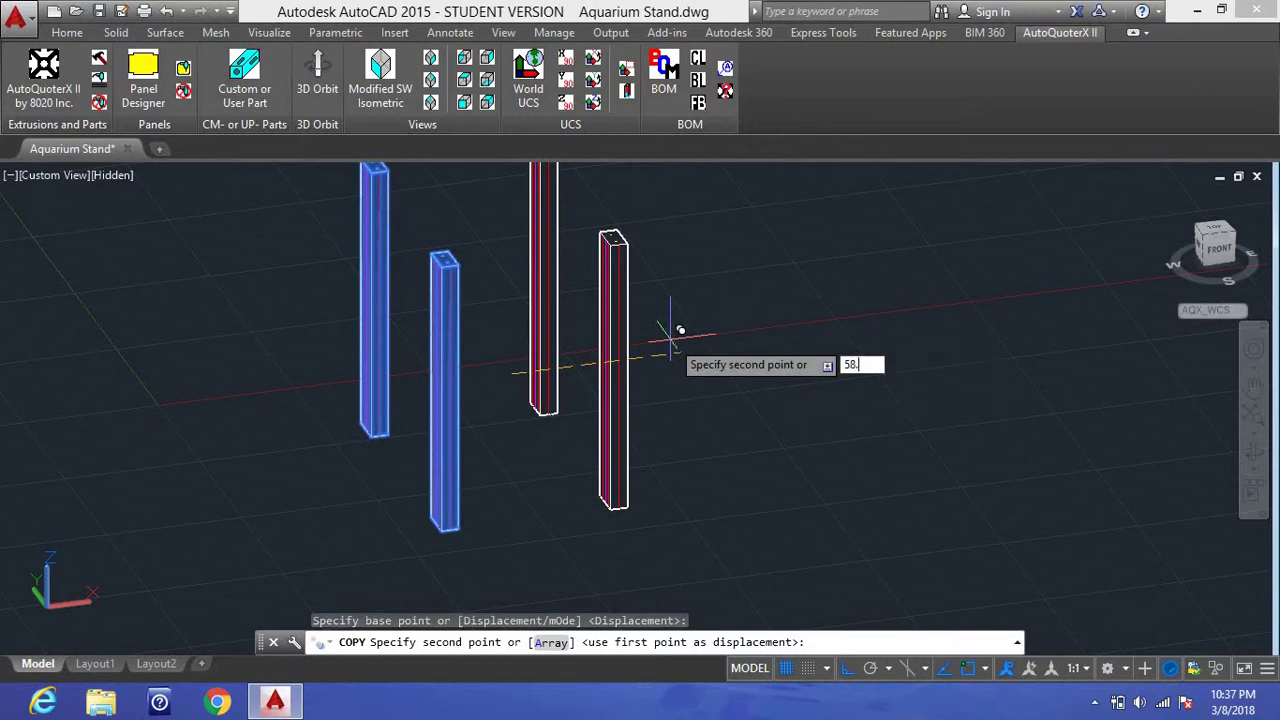
{"action": "type", "text": "5"}
{"action": "key", "text": "Return"}
{"action": "type", "text": "e"}
{"action": "key", "text": "Return"}
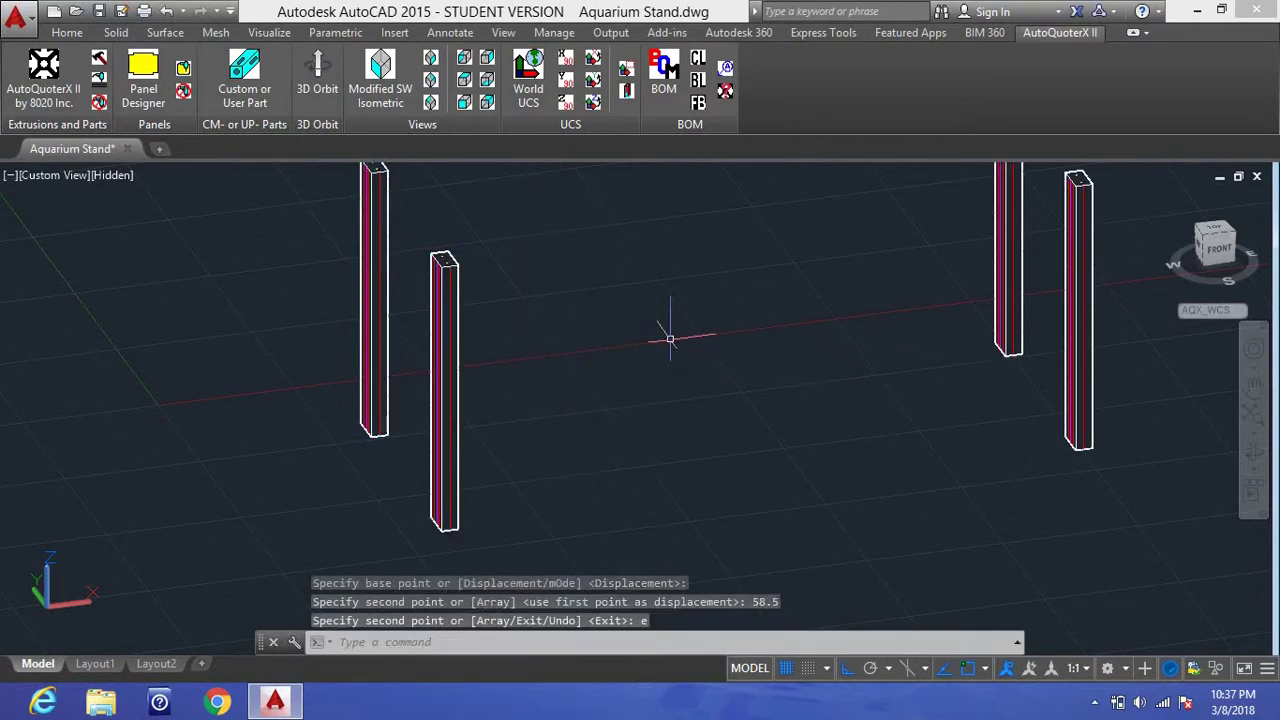
Step: Create a 60-inch 1530-LS extrusion and place it lengthwise along the X axis near the tops of the left posts
{"action": "scroll", "coordinate": [632, 352], "scroll_direction": "down", "scroll_amount": 2}
{"action": "left_click", "coordinate": [33, 90]}
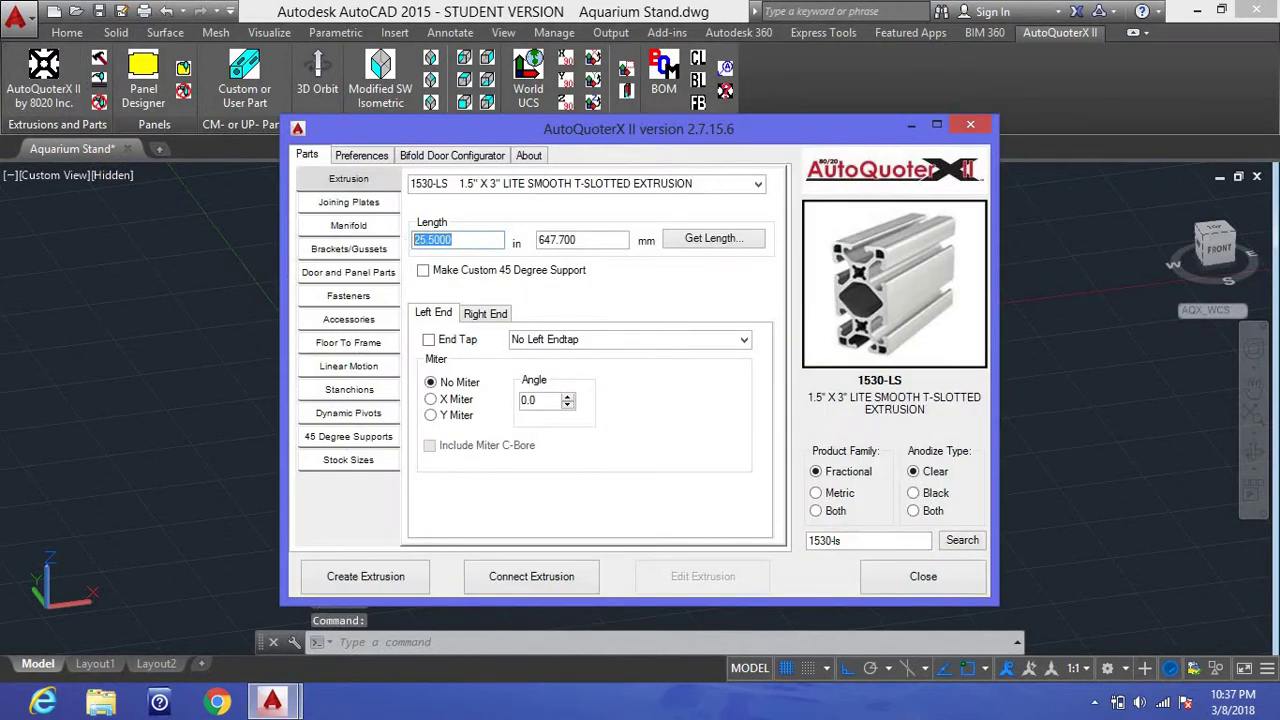
{"action": "left_click", "coordinate": [365, 577]}
{"action": "scroll", "coordinate": [510, 290], "scroll_direction": "up", "scroll_amount": 4}
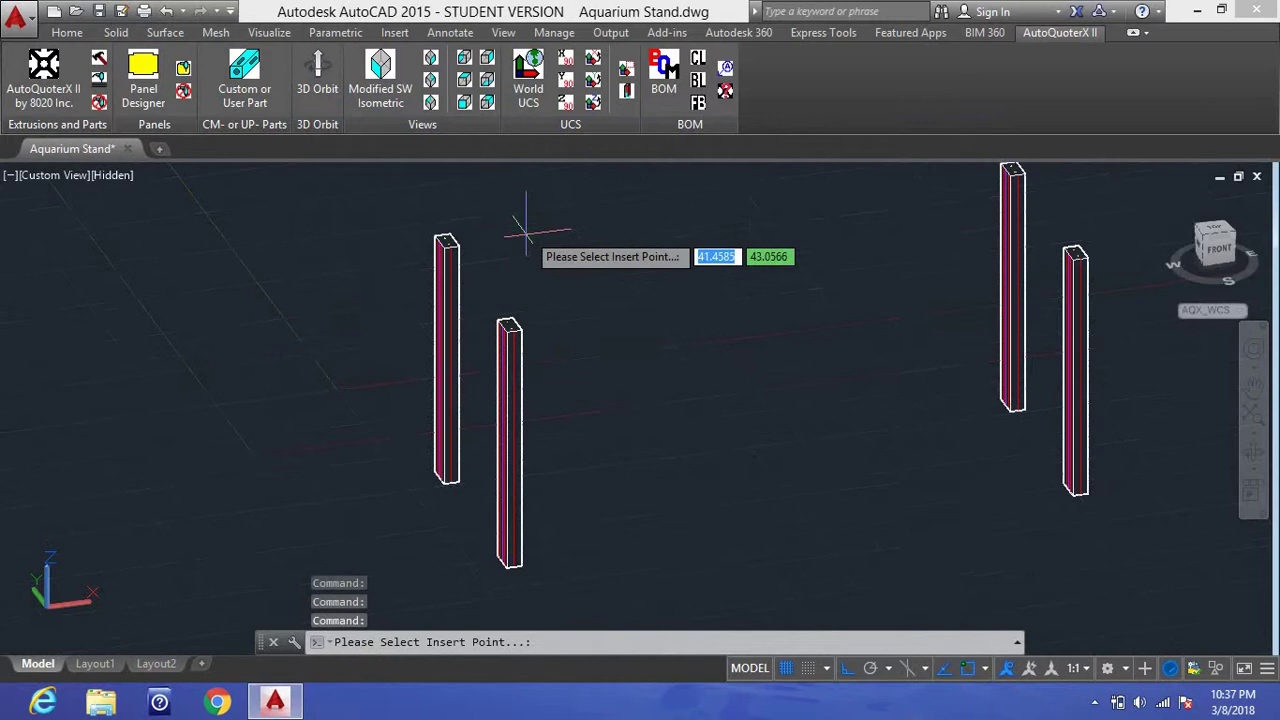
{"action": "left_click", "coordinate": [497, 316]}
{"action": "left_click", "coordinate": [682, 318]}
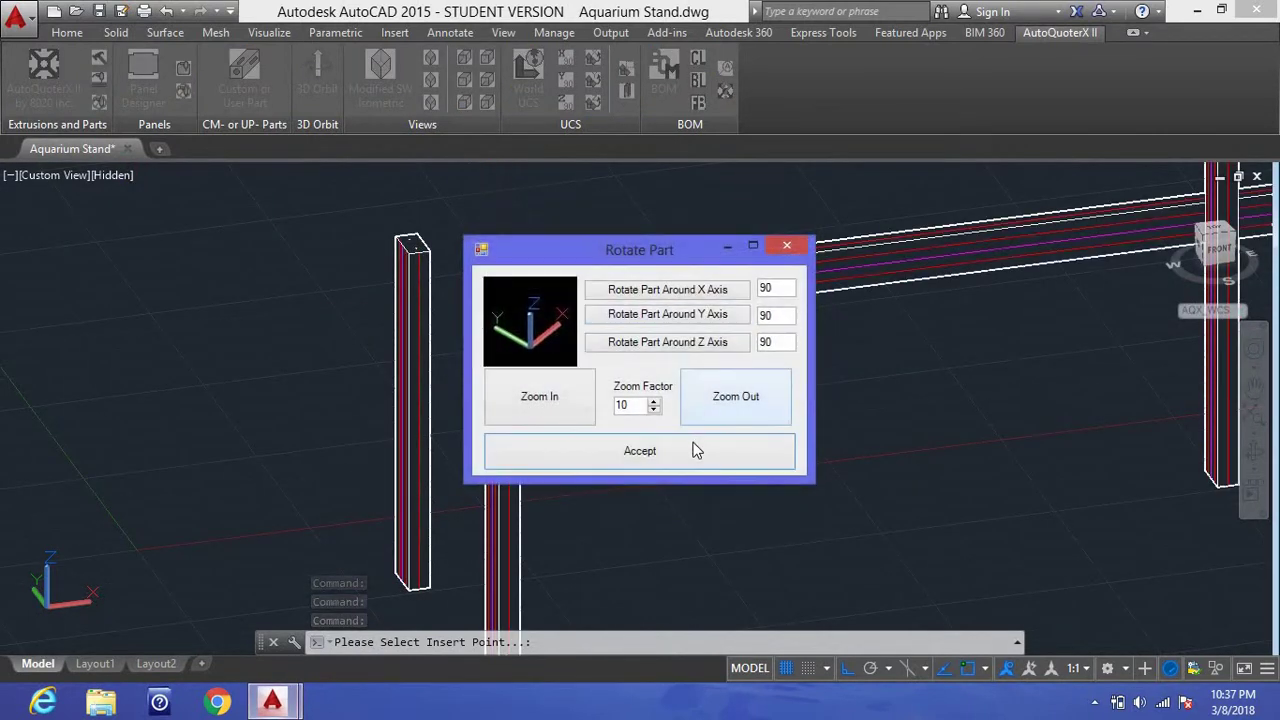
{"action": "left_click", "coordinate": [660, 451]}
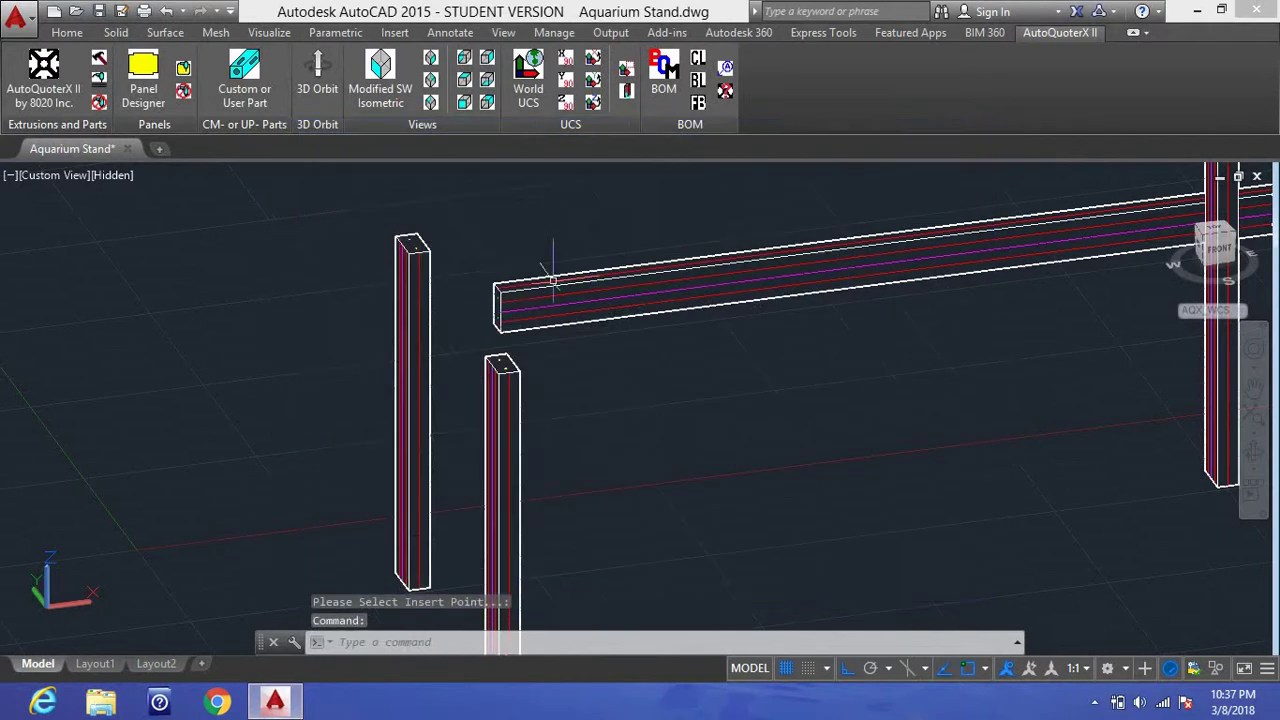
Step: Move the long beam by its lower rear end corner onto the top outer corner of the back left post
{"action": "scroll", "coordinate": [543, 277], "scroll_direction": "up", "scroll_amount": 3}
{"action": "left_click", "coordinate": [543, 277]}
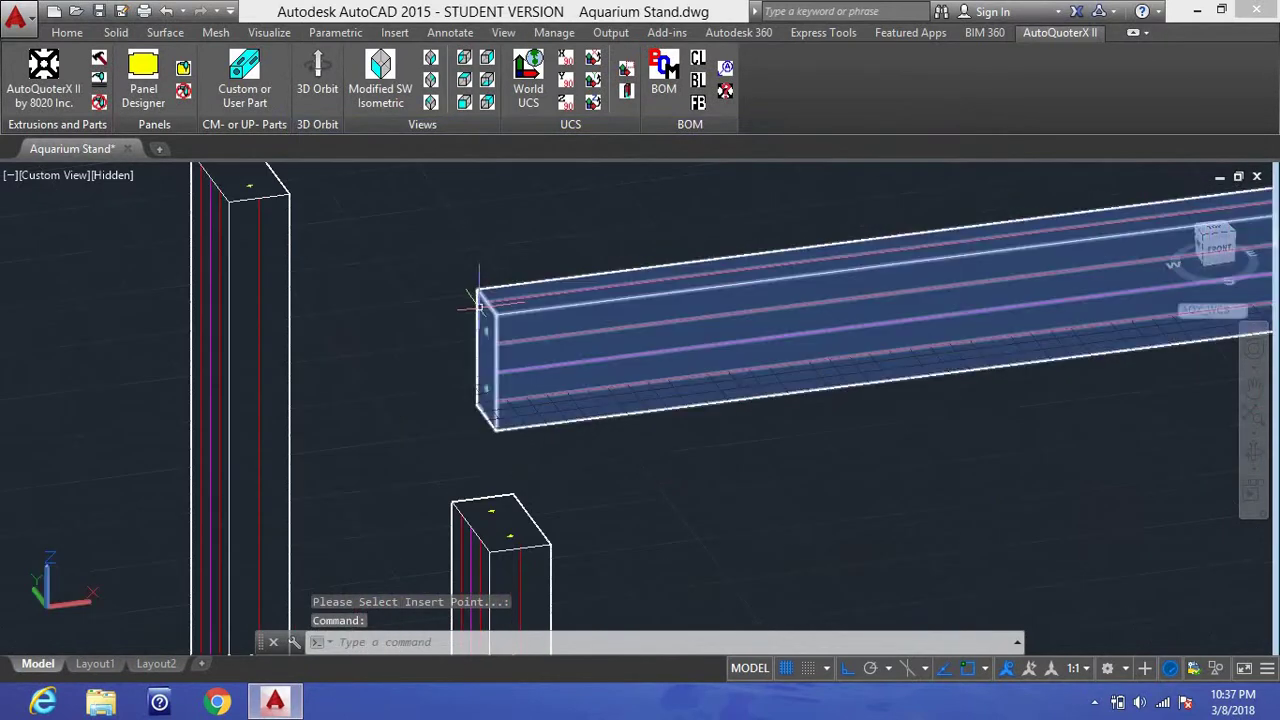
{"action": "right_click", "coordinate": [429, 251]}
{"action": "left_click", "coordinate": [482, 334]}
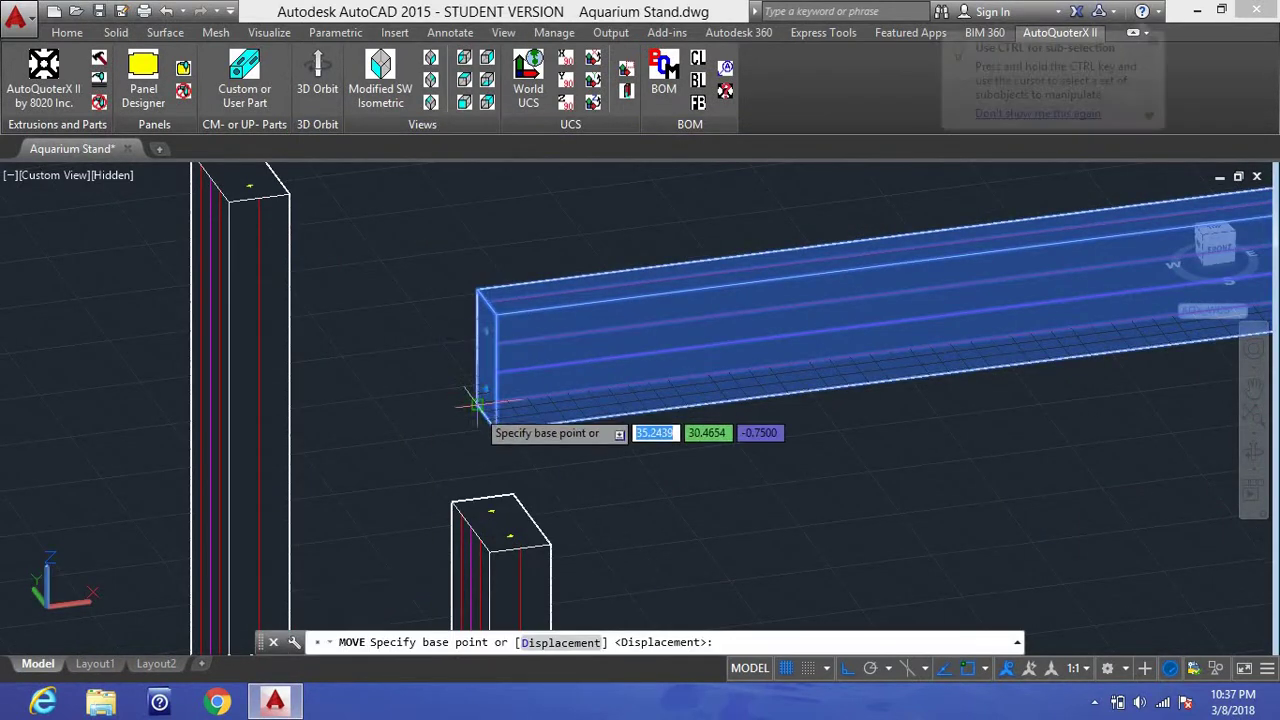
{"action": "left_click", "coordinate": [488, 378]}
{"action": "scroll", "coordinate": [330, 200], "scroll_direction": "up", "scroll_amount": 2}
{"action": "left_click", "coordinate": [286, 286]}
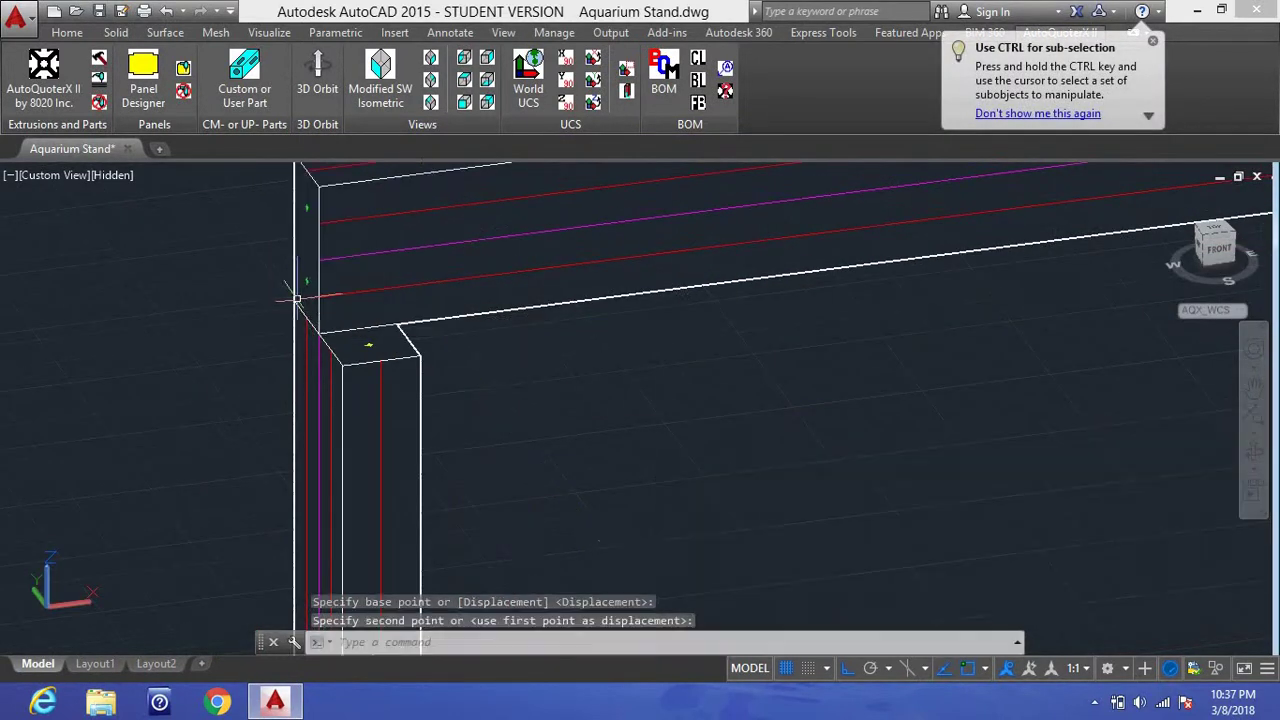
Step: Copy the rear top beam 22.5 inches toward the front so it sits over the front posts
{"action": "scroll", "coordinate": [425, 280], "scroll_direction": "down", "scroll_amount": 5}
{"action": "left_click", "coordinate": [560, 265]}
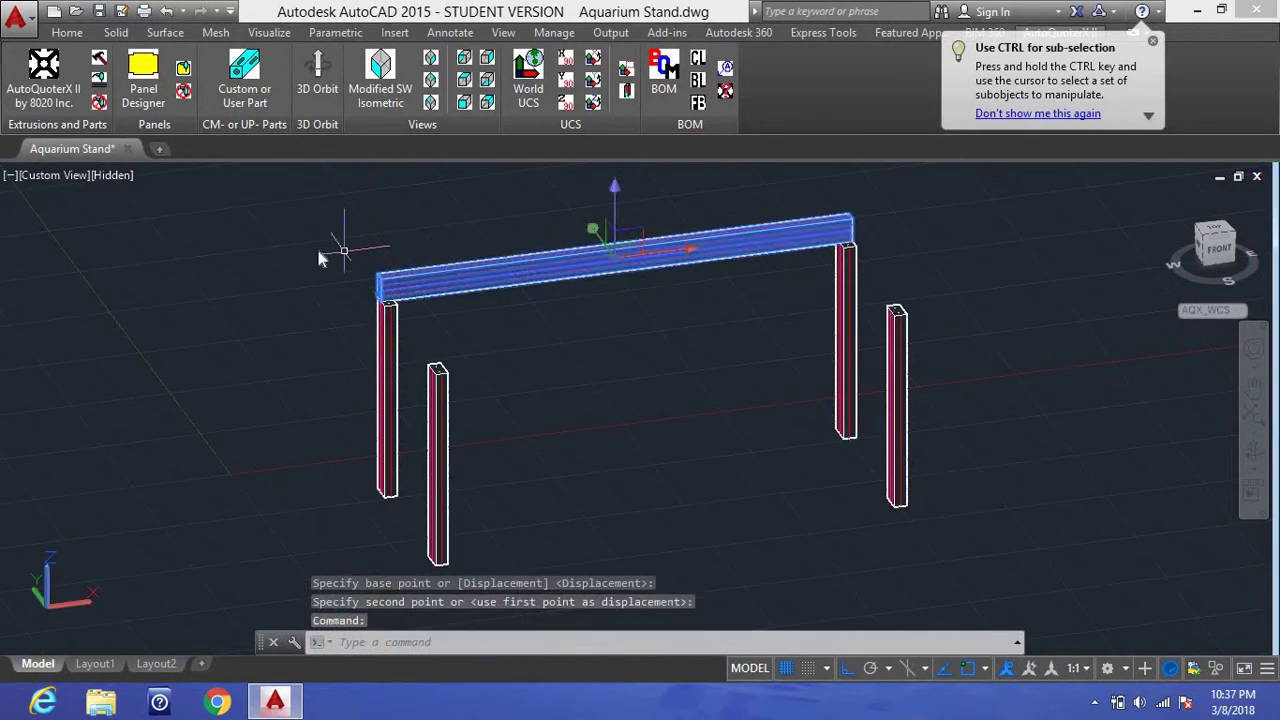
{"action": "right_click", "coordinate": [330, 245]}
{"action": "left_click", "coordinate": [387, 354]}
{"action": "left_click", "coordinate": [380, 288]}
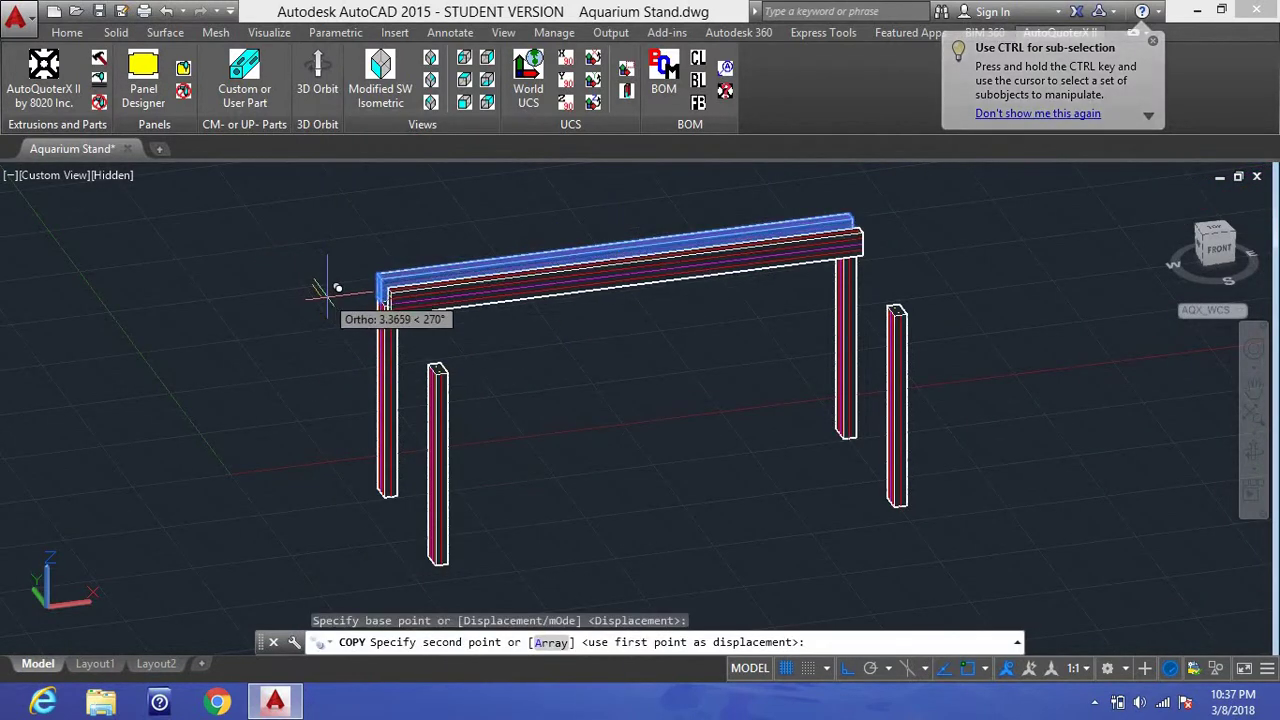
{"action": "type", "text": "22.5"}
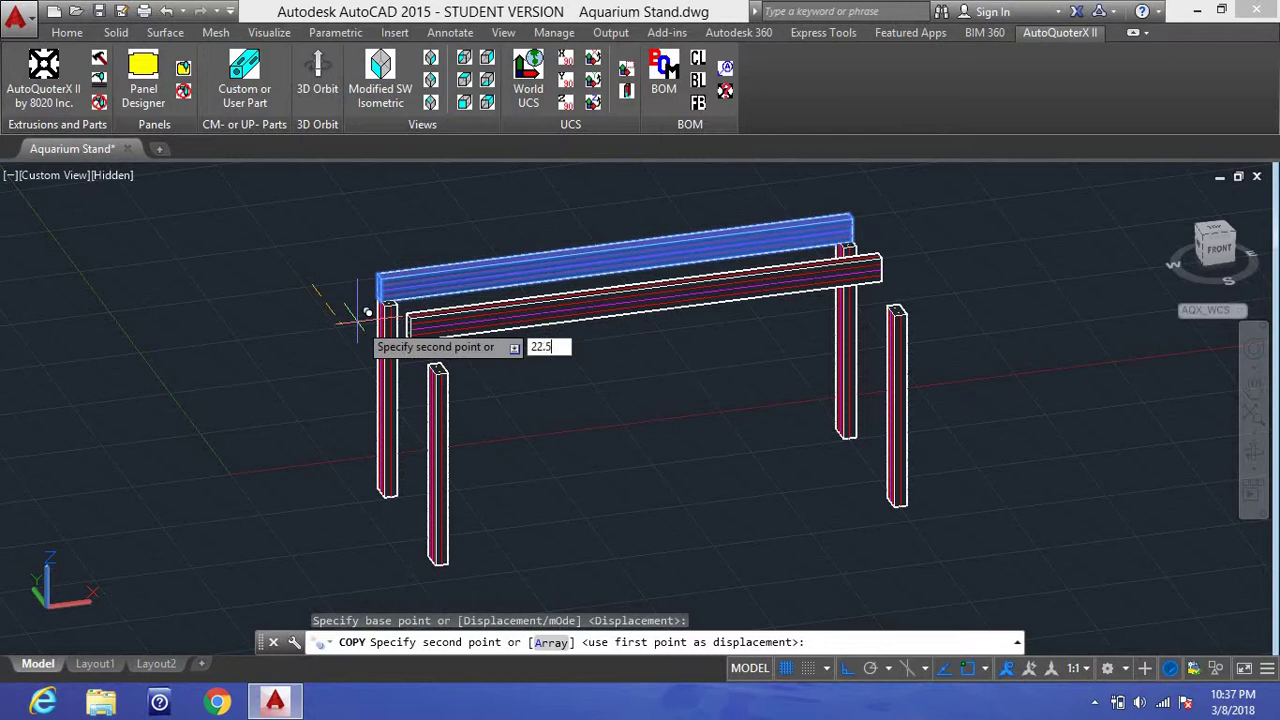
{"action": "key", "text": "Return"}
{"action": "type", "text": "e"}
{"action": "key", "text": "Return"}
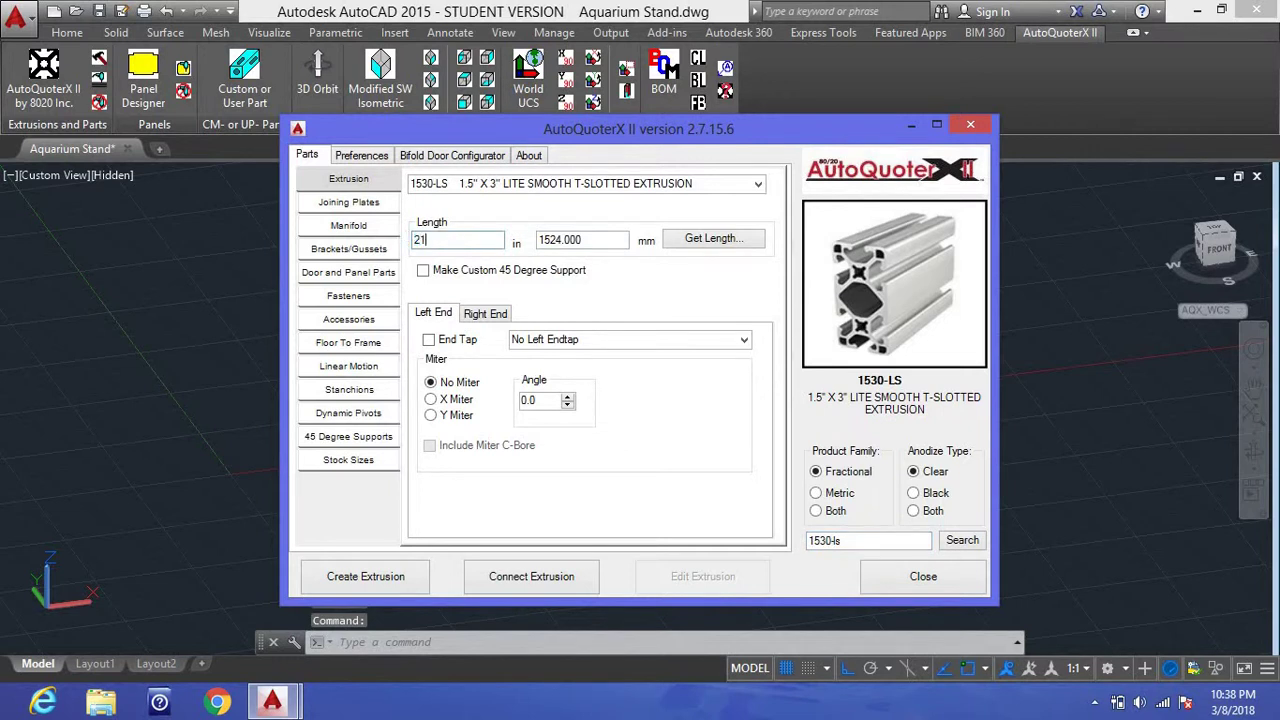
Step: Connect a 21-inch 1530-LS crosspiece to the left end of the rear top beam, rotated 90 degrees around the Z axis
{"action": "left_click", "coordinate": [531, 576]}
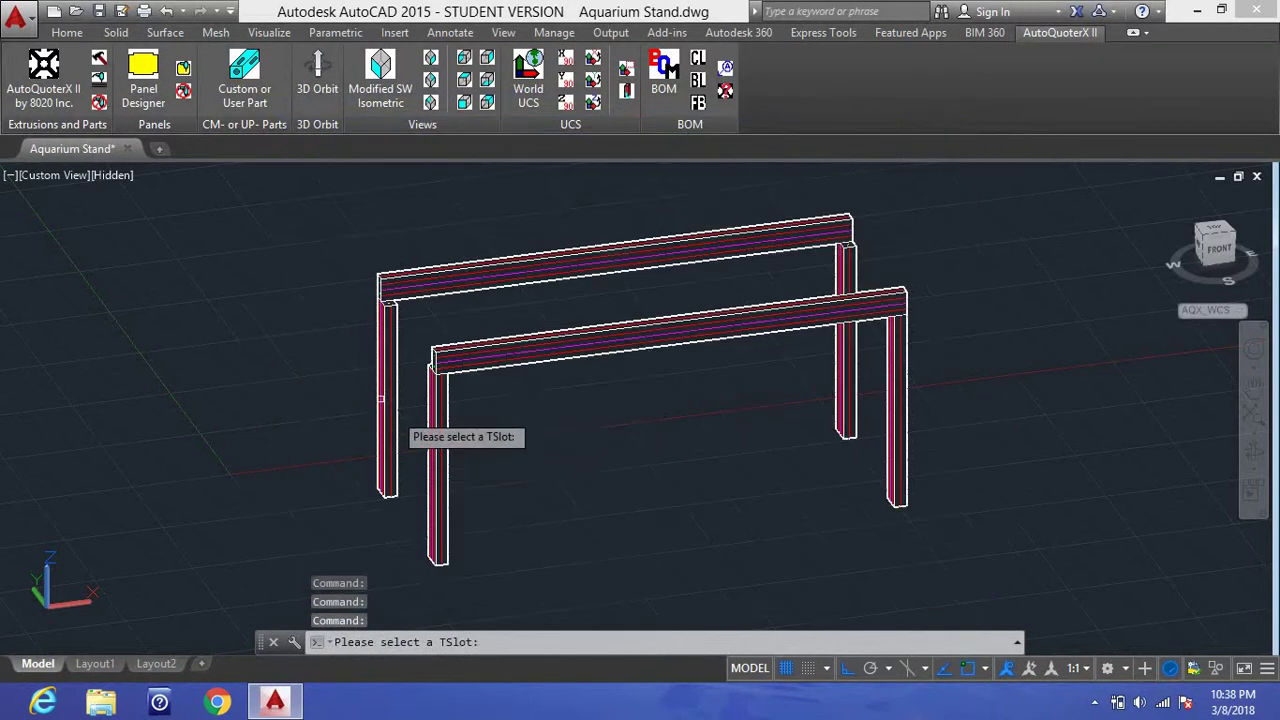
{"action": "scroll", "coordinate": [396, 401], "scroll_direction": "up", "scroll_amount": 5}
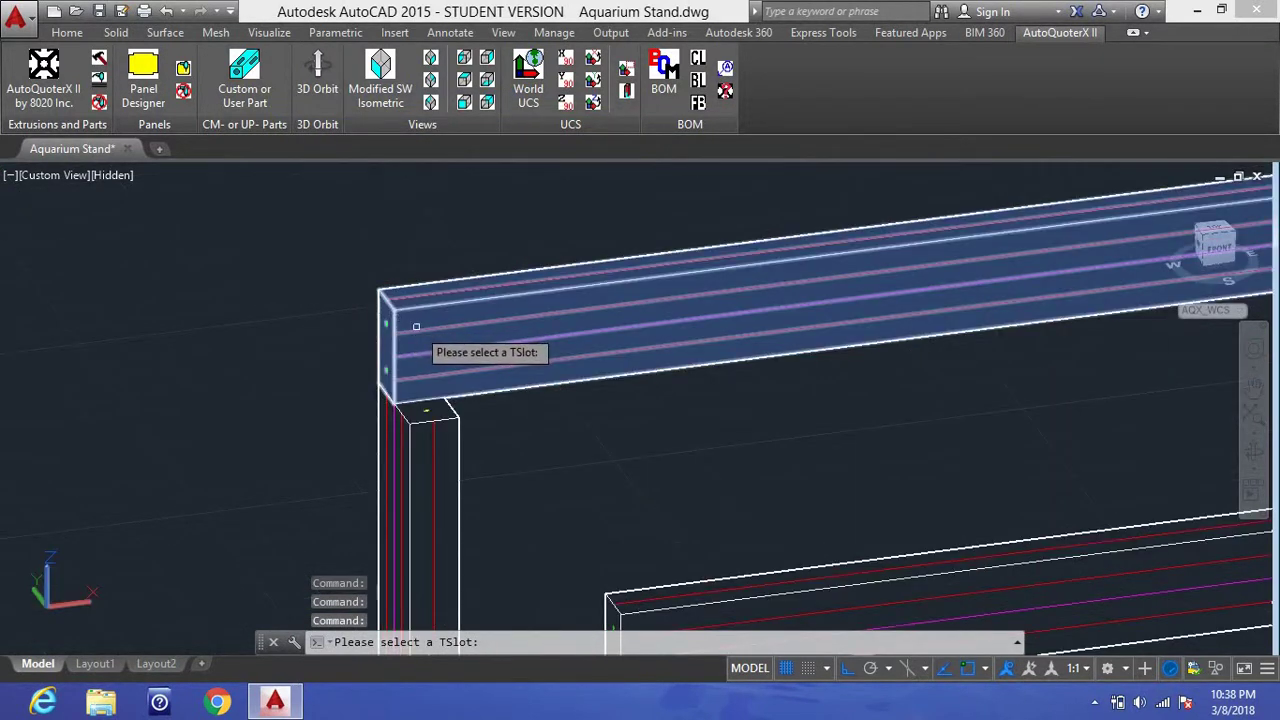
{"action": "left_click", "coordinate": [422, 340]}
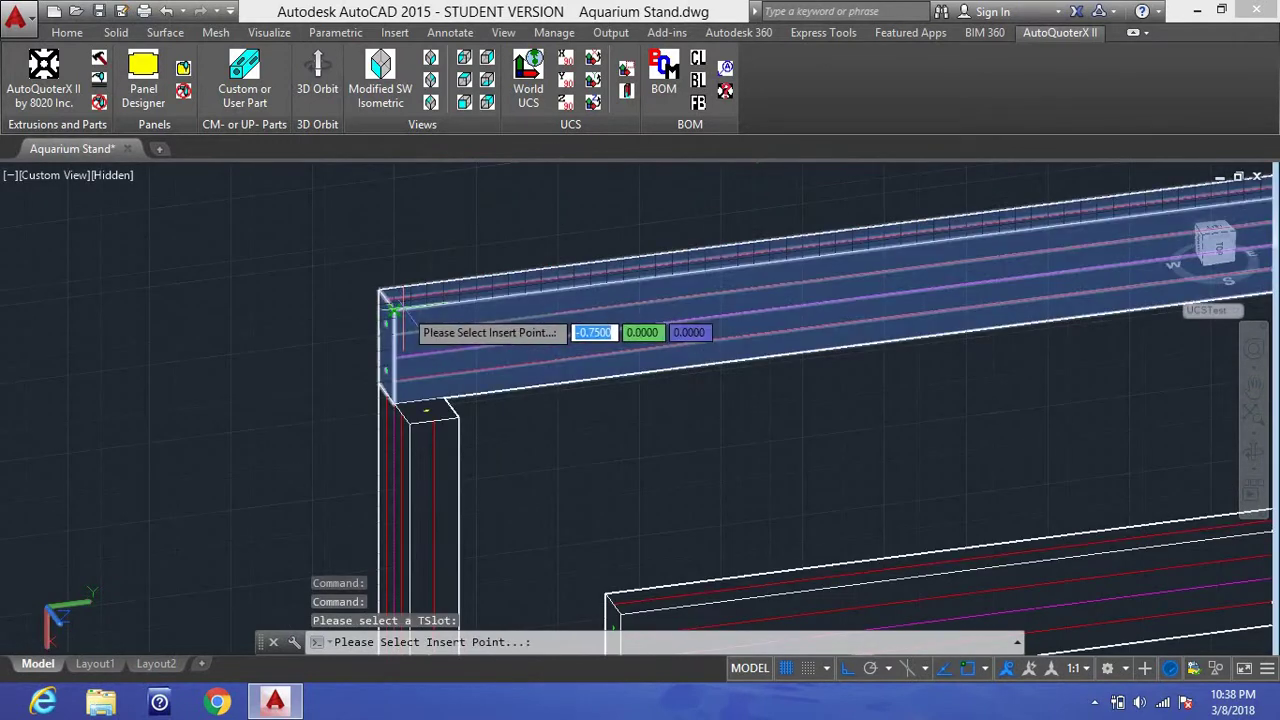
{"action": "left_click", "coordinate": [398, 316]}
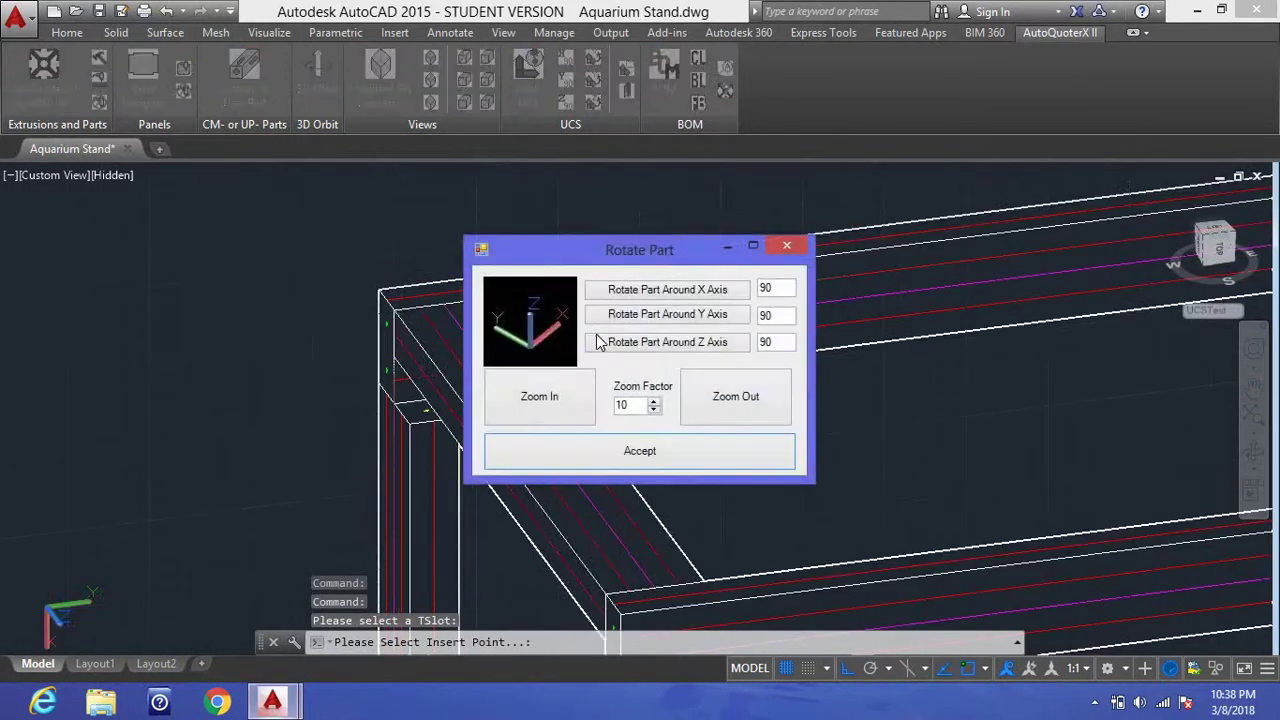
{"action": "left_click", "coordinate": [658, 343]}
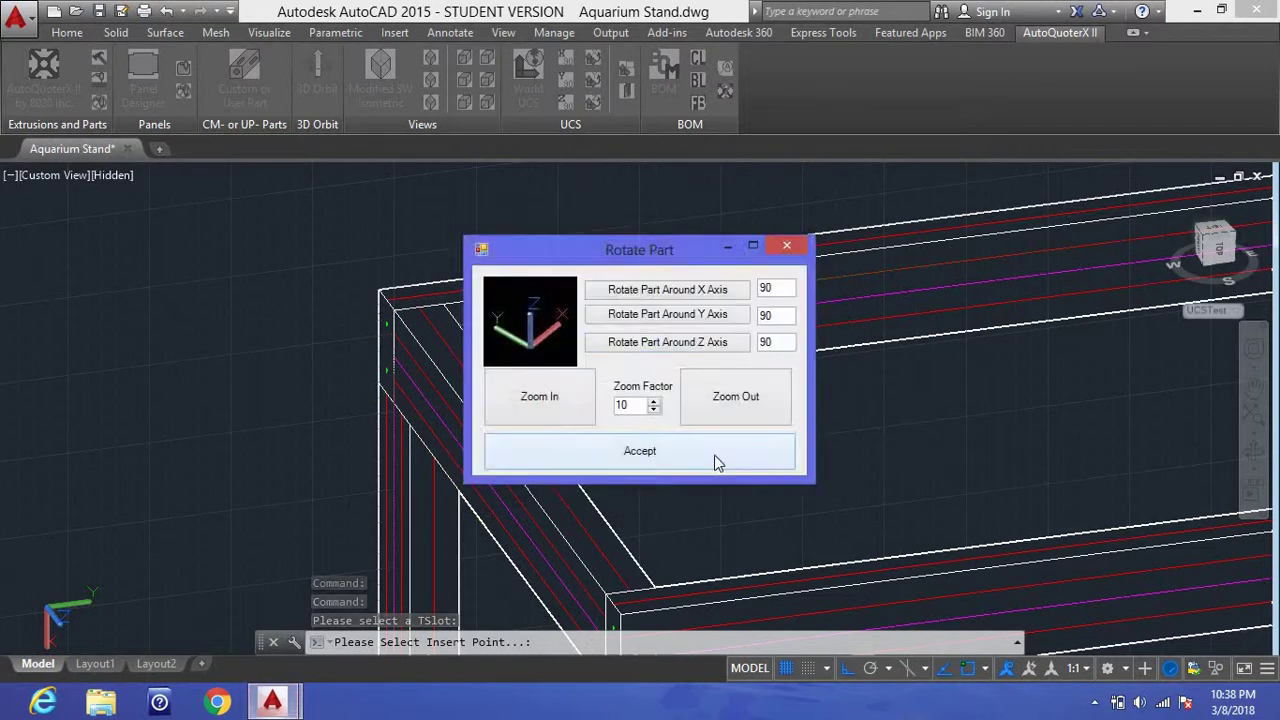
{"action": "left_click", "coordinate": [714, 455]}
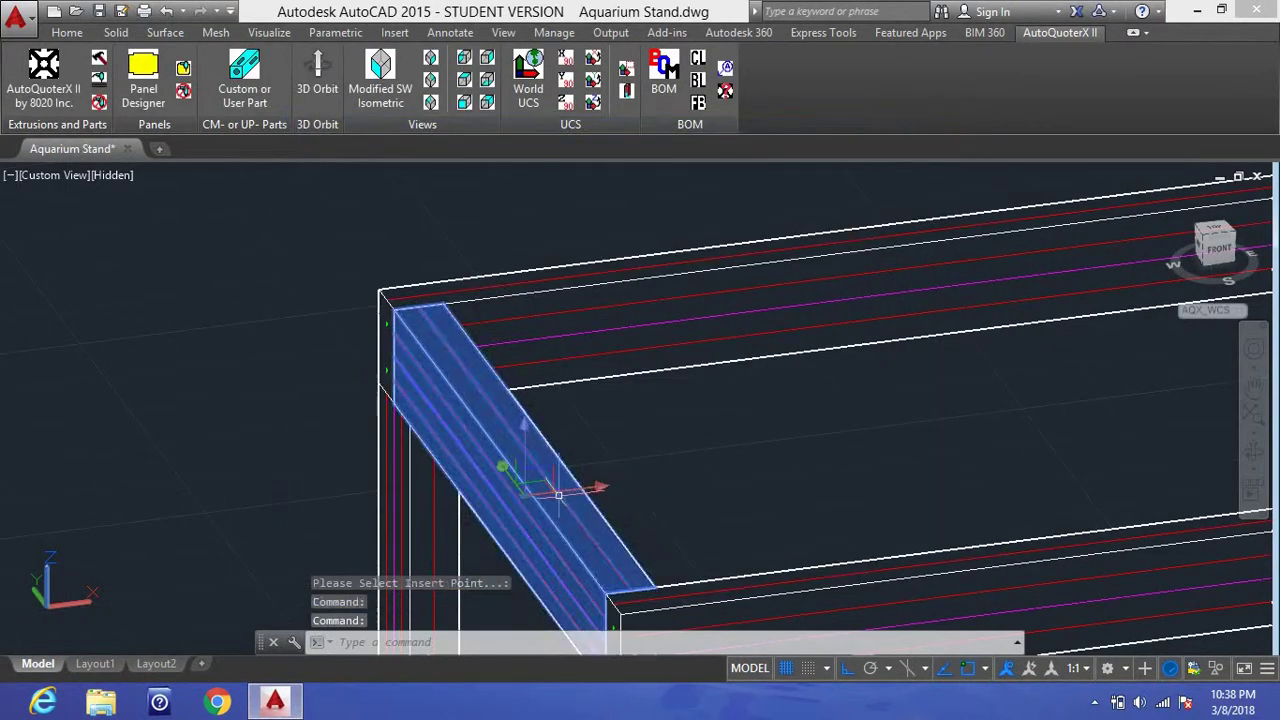
Step: Copy the left top crosspiece 58.5 inches along the X axis to the right end of the frame
{"action": "right_click", "coordinate": [632, 430]}
{"action": "left_click", "coordinate": [729, 354]}
{"action": "scroll", "coordinate": [371, 380], "scroll_direction": "down", "scroll_amount": 4}
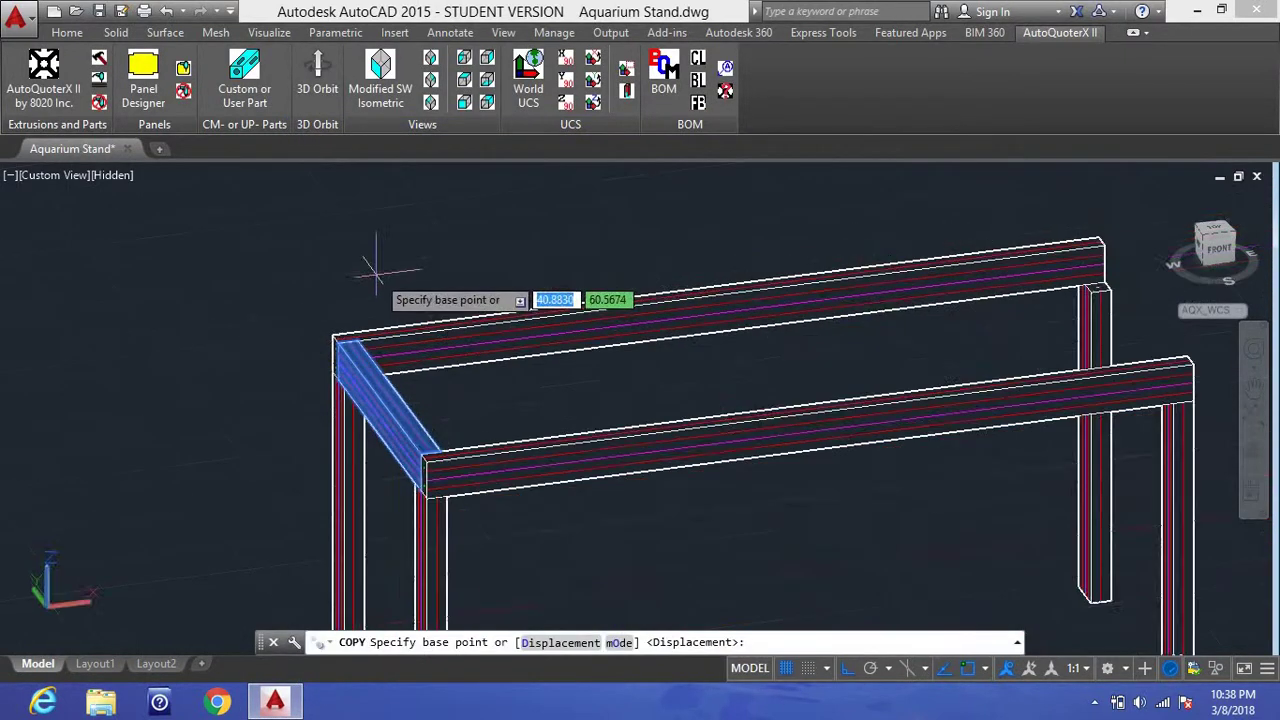
{"action": "left_click", "coordinate": [377, 271]}
{"action": "type", "text": "58"}
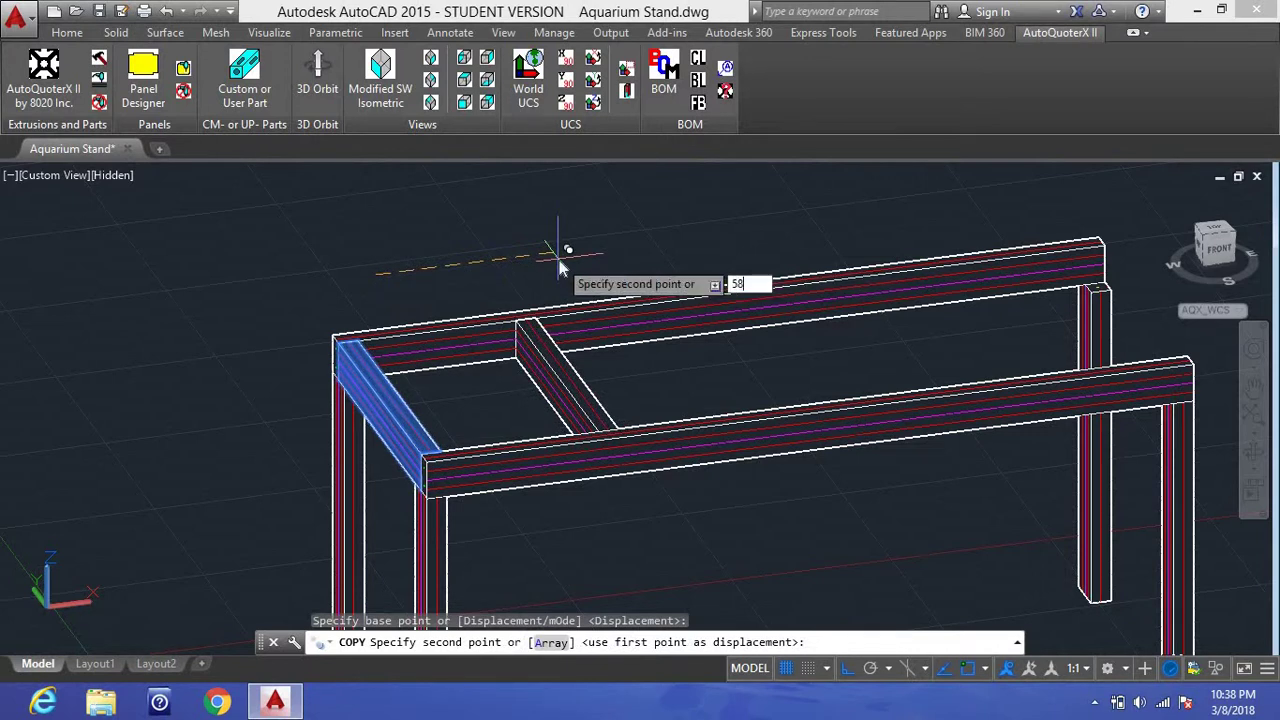
{"action": "type", "text": ".5"}
{"action": "key", "text": "Return"}
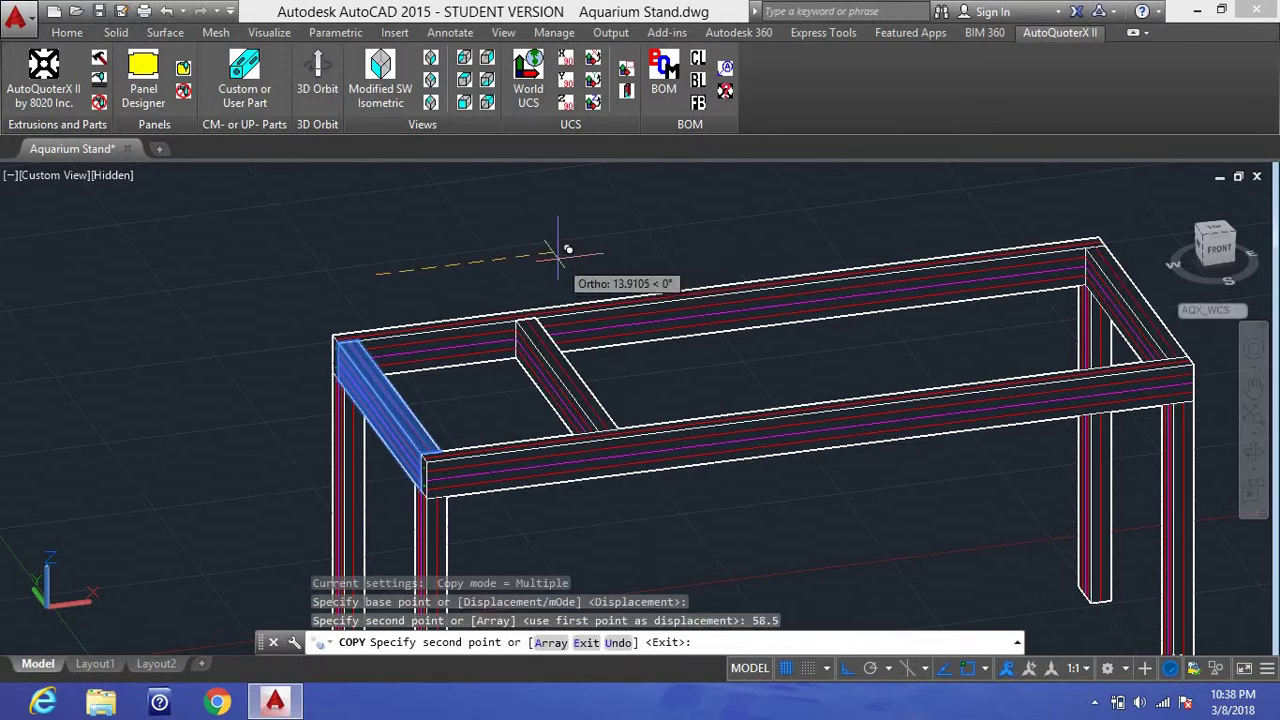
{"action": "type", "text": "e"}
{"action": "key", "text": "Return"}
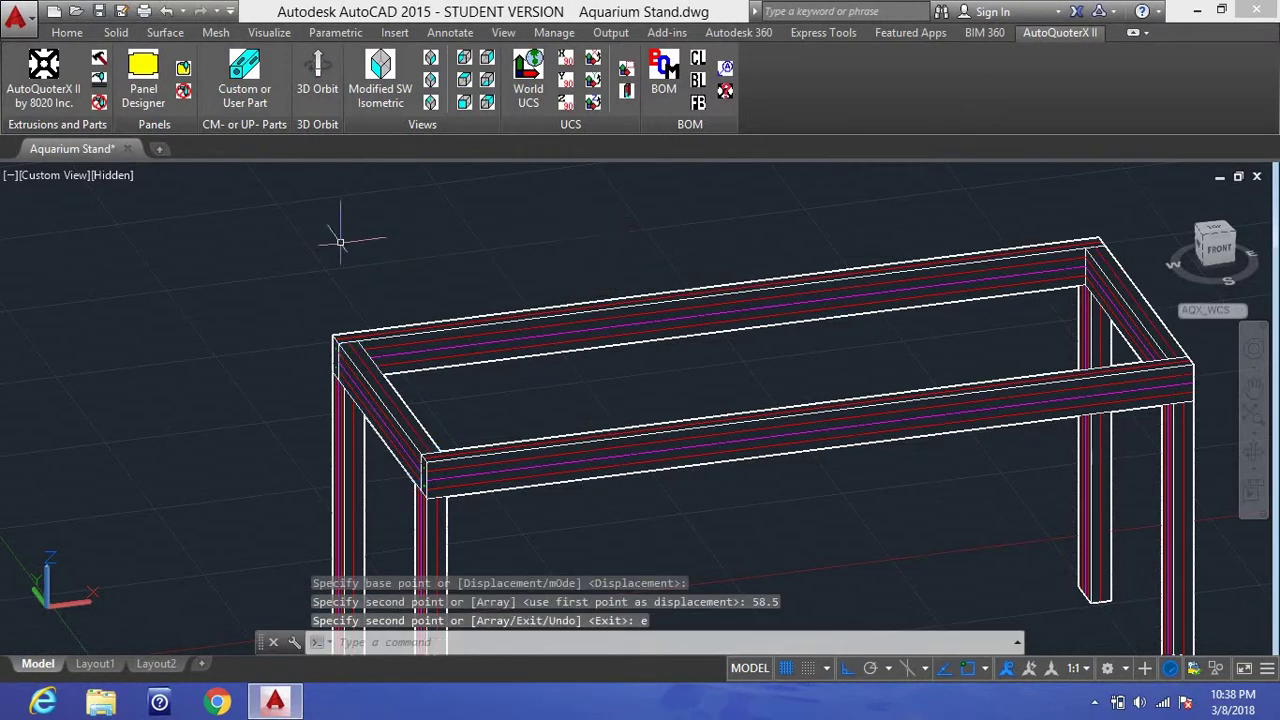
Step: Create an upright 25.5-inch 1515-LS extrusion near the middle of the front top beam
{"action": "scroll", "coordinate": [340, 241], "scroll_direction": "down", "scroll_amount": 2}
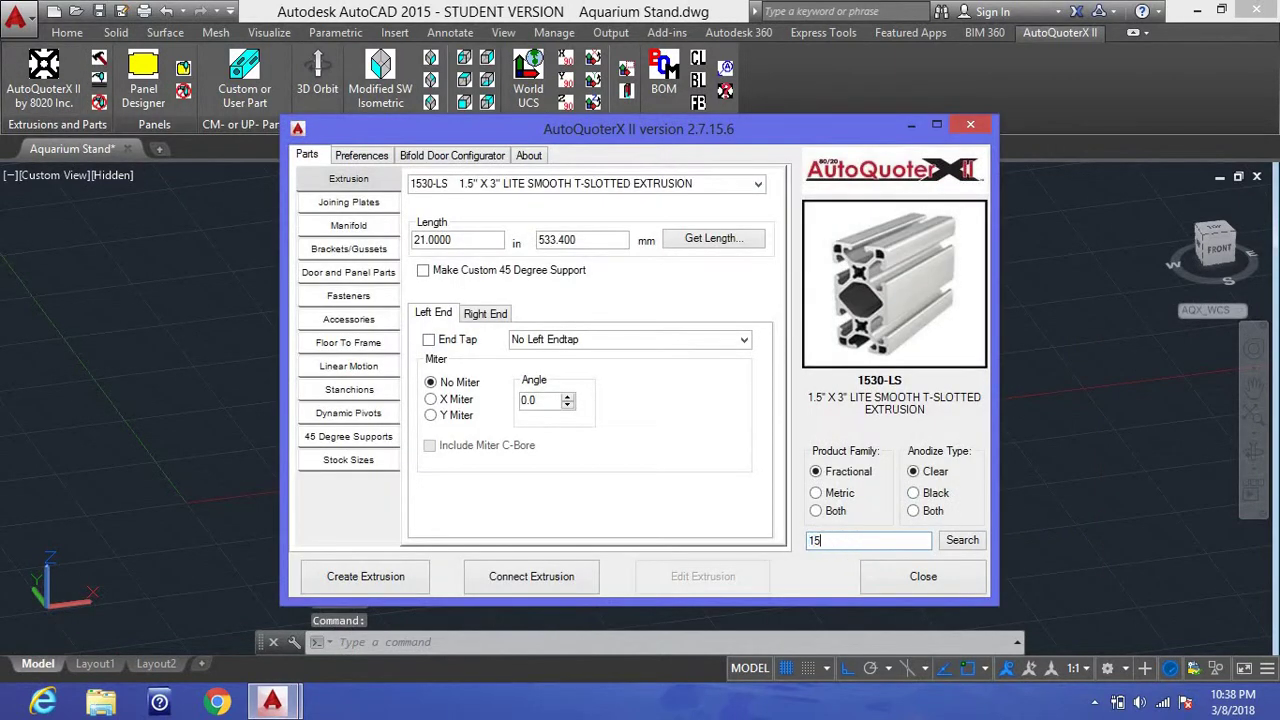
{"action": "key", "text": "Return"}
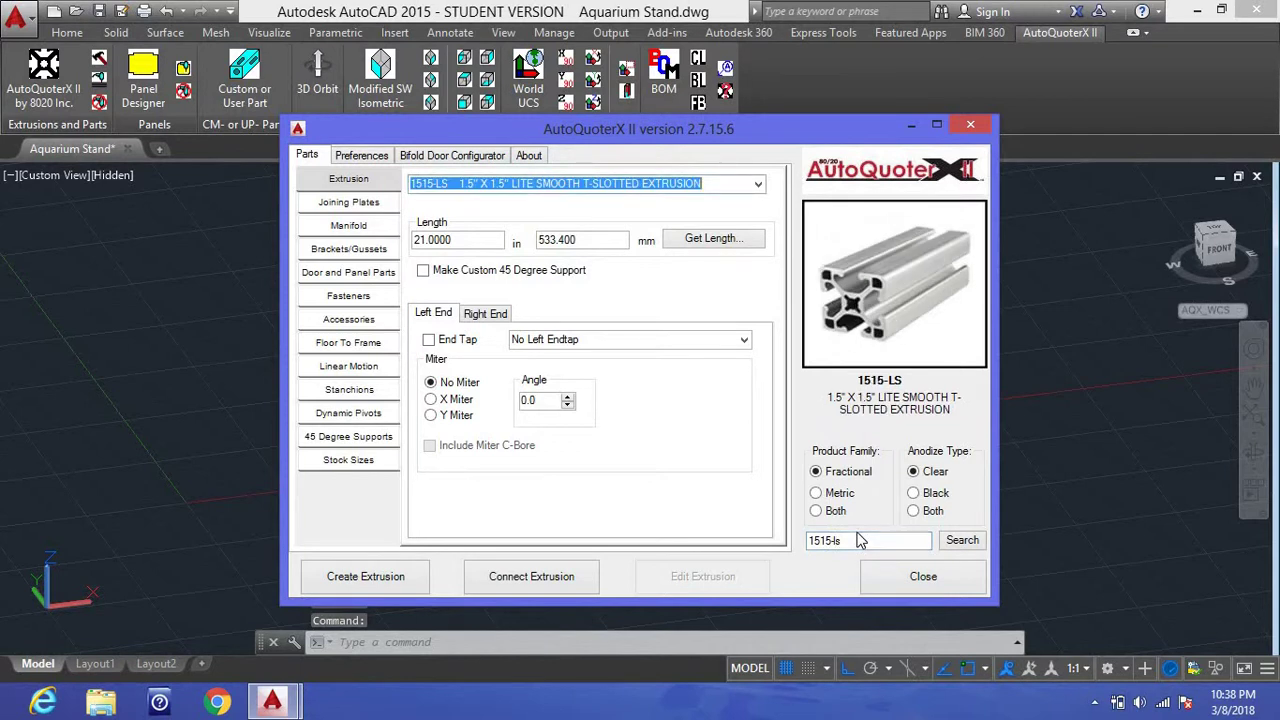
{"action": "double_click", "coordinate": [414, 242]}
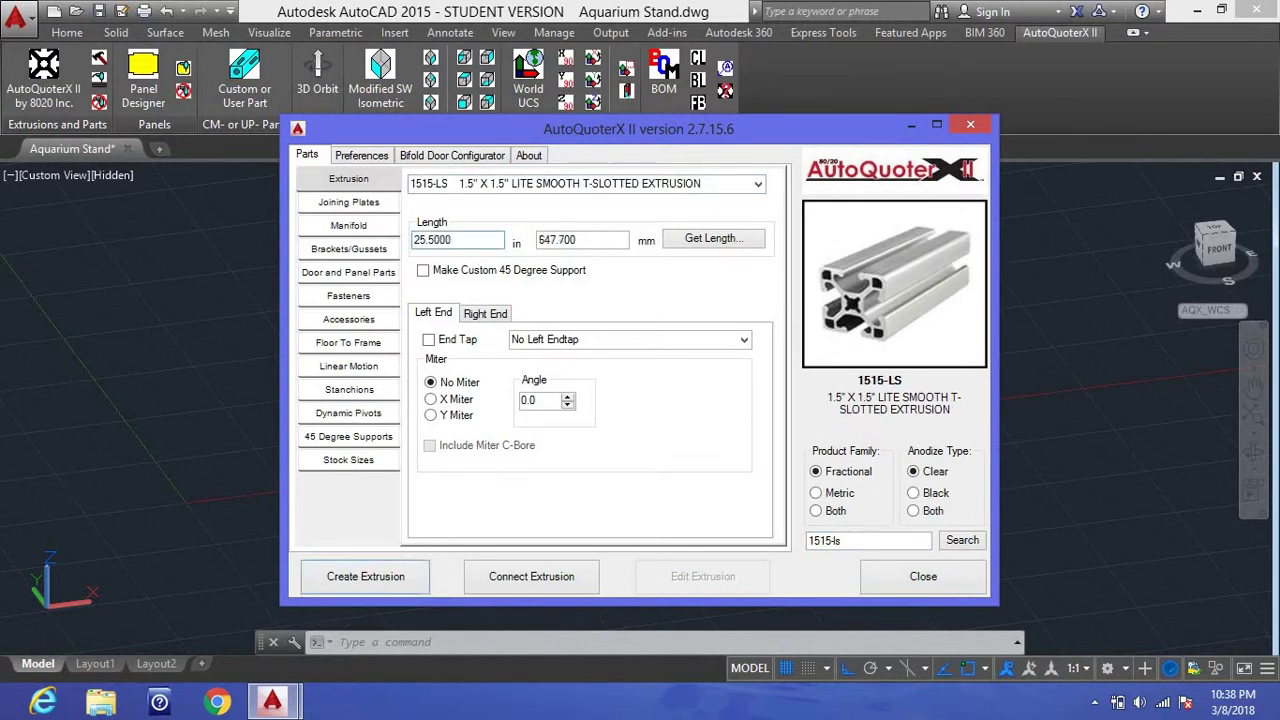
{"action": "left_click", "coordinate": [365, 577]}
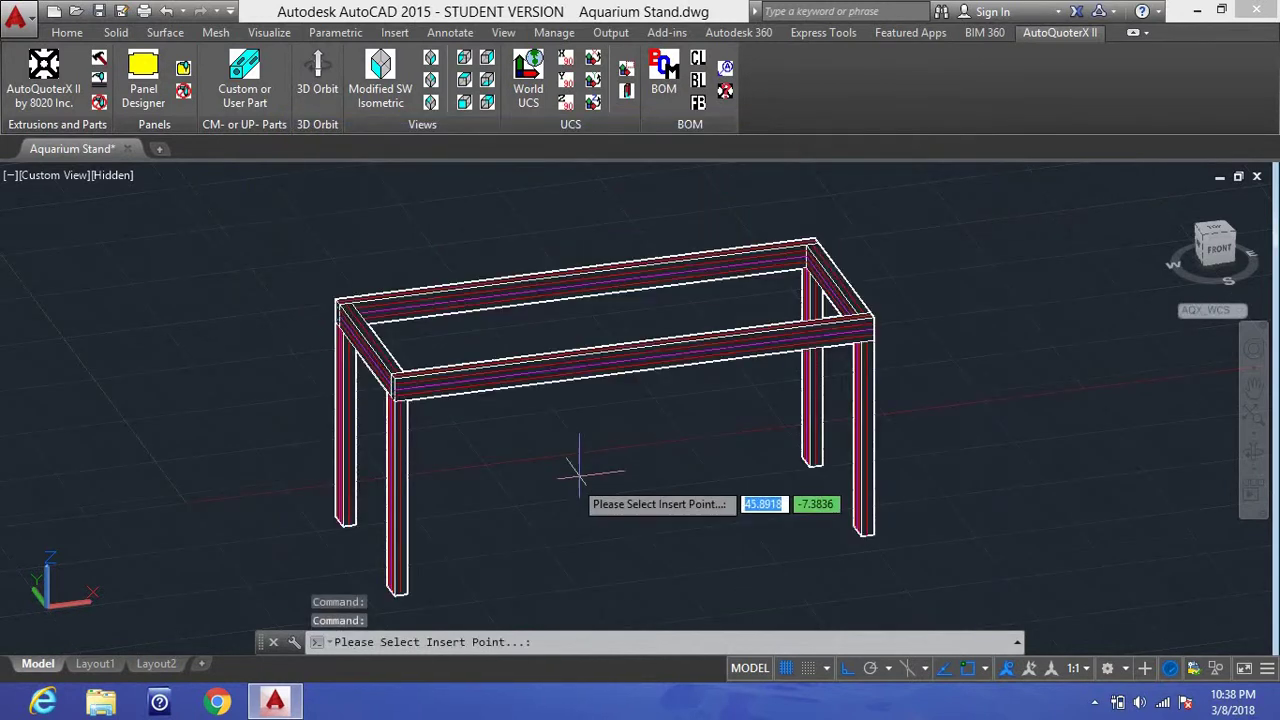
{"action": "left_click", "coordinate": [186, 504]}
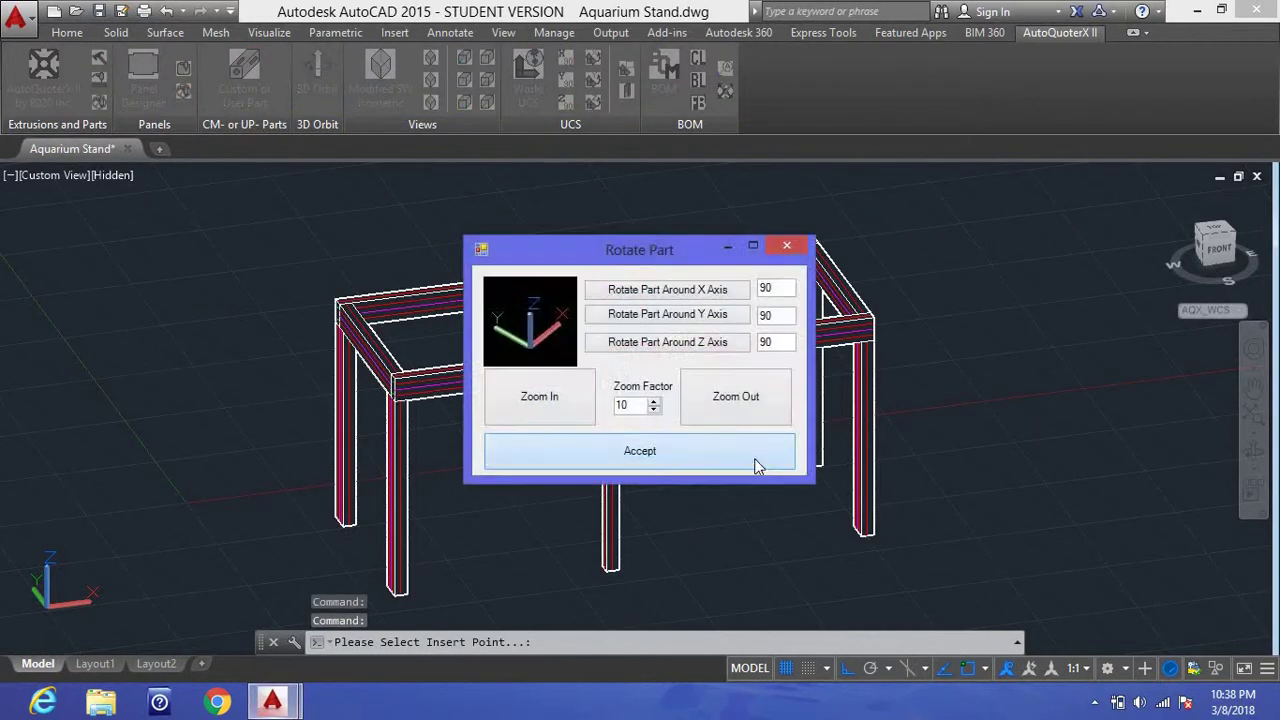
{"action": "left_click", "coordinate": [754, 458]}
{"action": "scroll", "coordinate": [605, 390], "scroll_direction": "up", "scroll_amount": 5}
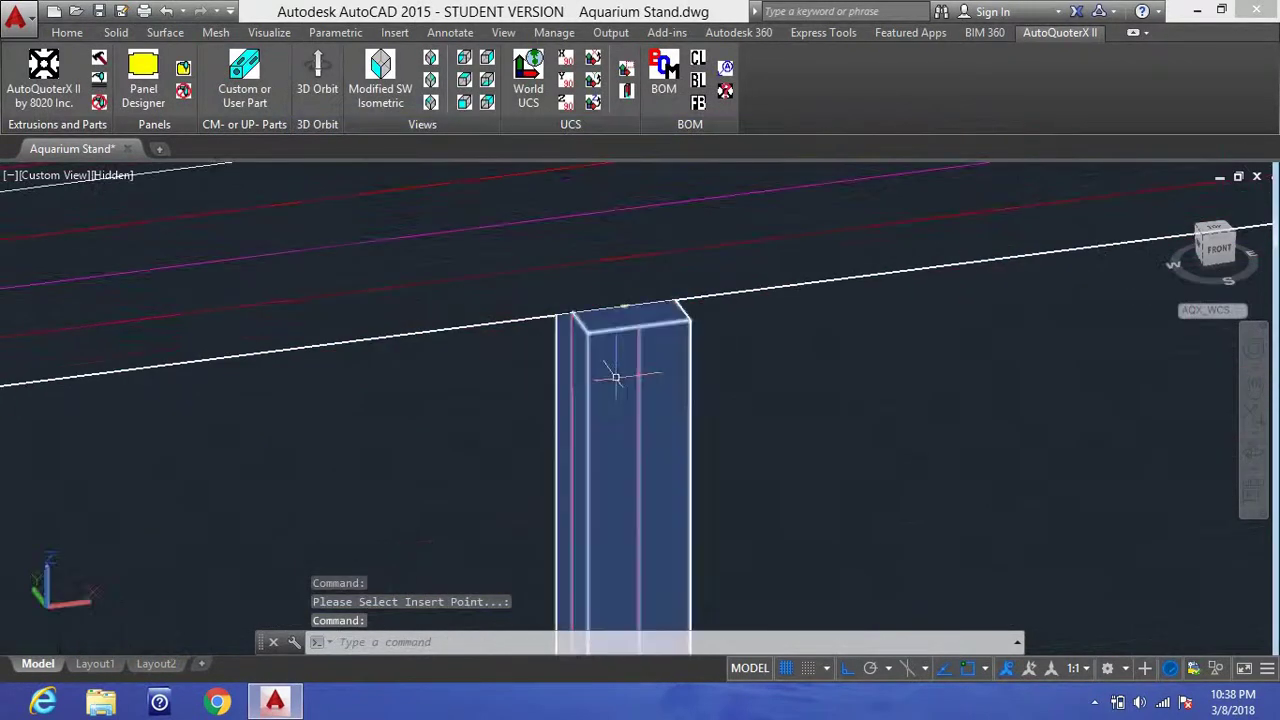
{"action": "left_click", "coordinate": [630, 420]}
{"action": "right_click", "coordinate": [777, 354]}
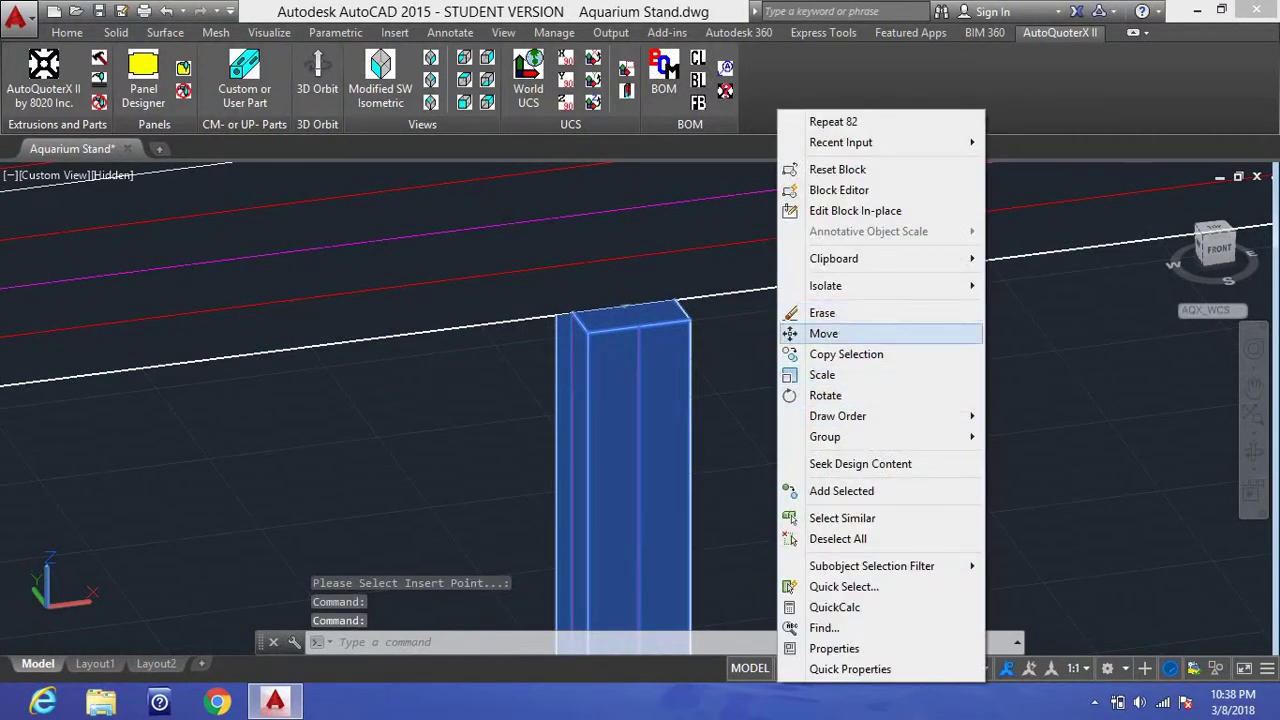
{"action": "left_click", "coordinate": [830, 334]}
{"action": "key", "text": "Escape"}
{"action": "left_click", "coordinate": [792, 350]}
Step: Move the 1515-LS post by its rear top corner onto the underside of the front top beam at mid-length
{"action": "left_click", "coordinate": [630, 460]}
{"action": "right_click", "coordinate": [740, 362]}
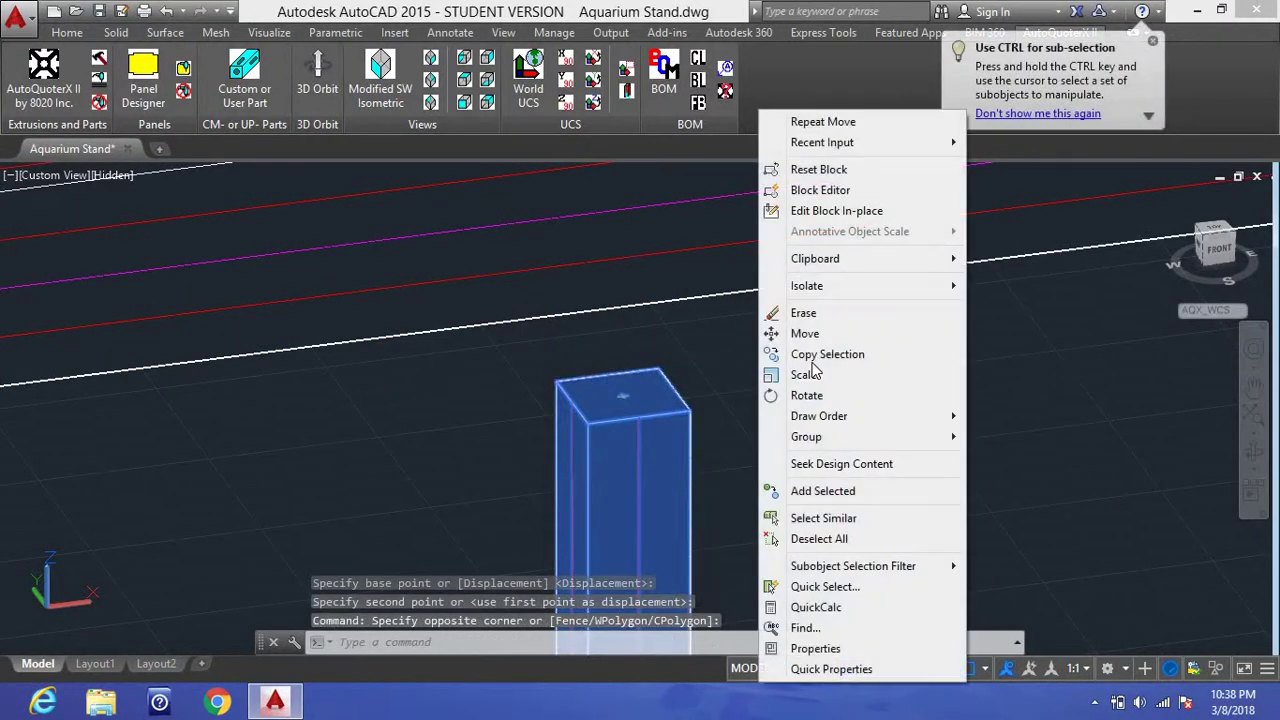
{"action": "left_click", "coordinate": [800, 333]}
{"action": "left_click", "coordinate": [658, 369]}
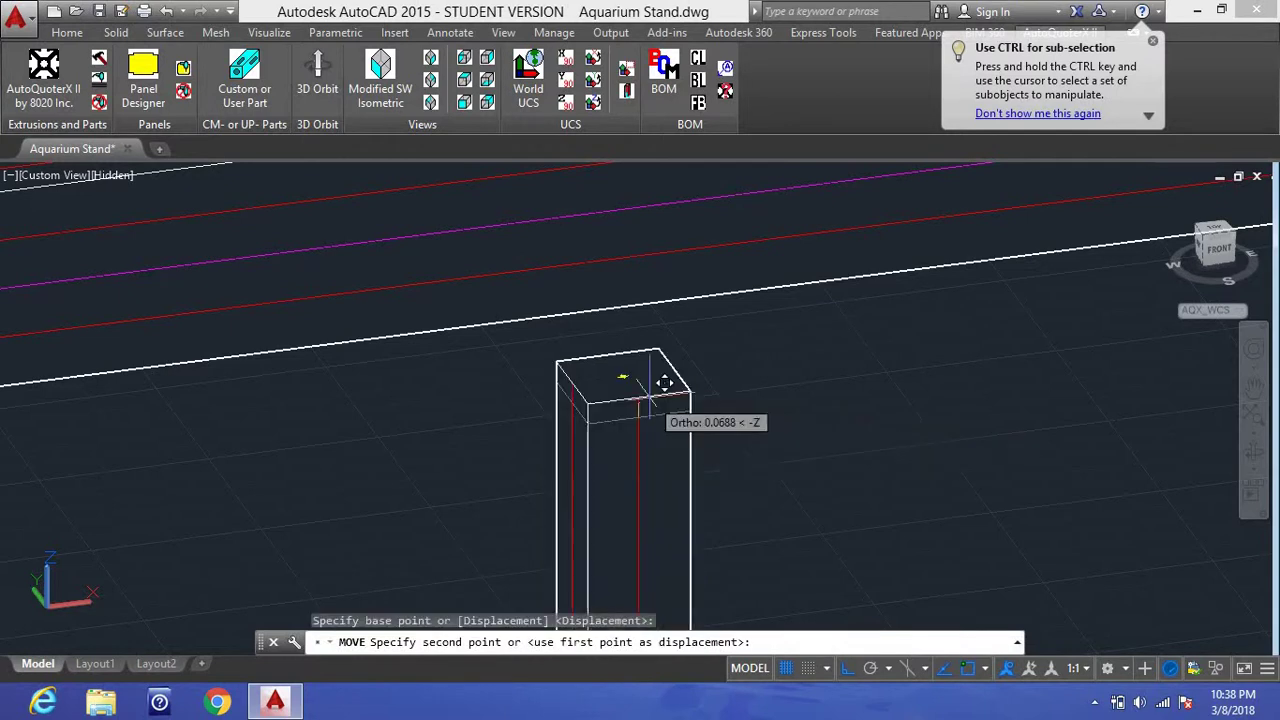
{"action": "left_click", "coordinate": [745, 283]}
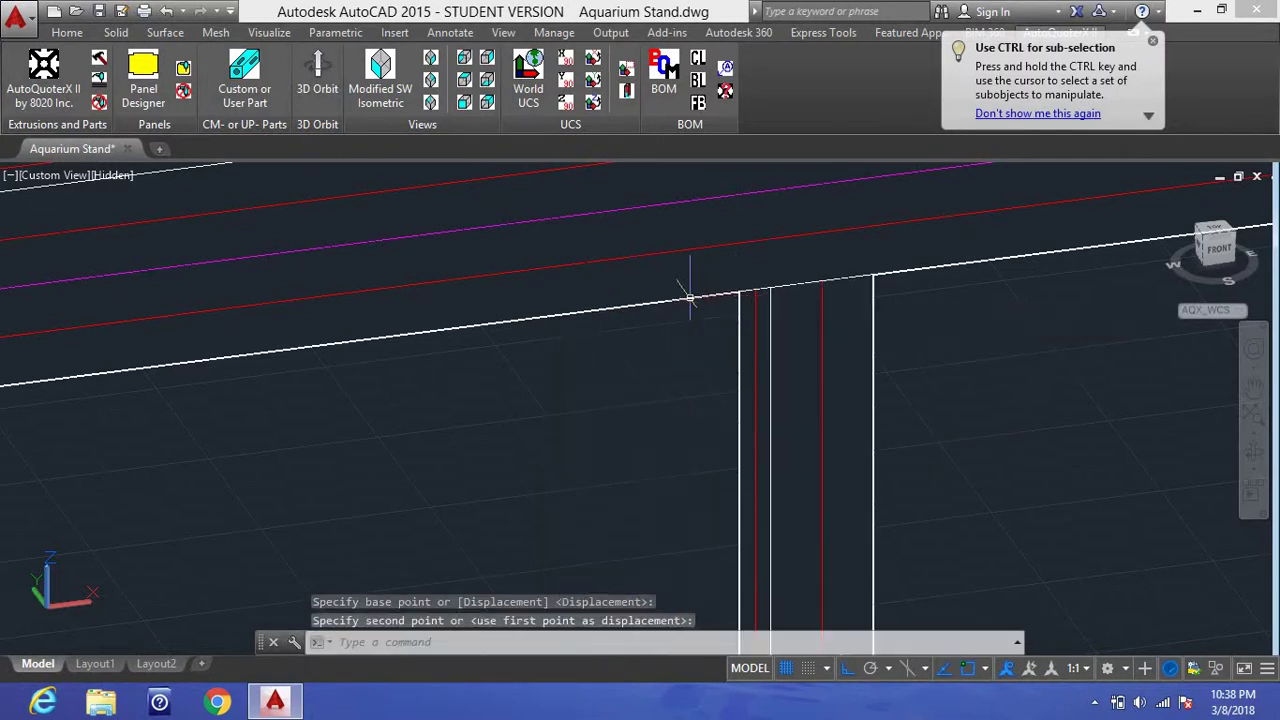
Step: Copy the front middle post 22.5 inches toward the back so it stands under the rear top beam
{"action": "left_click", "coordinate": [737, 334]}
{"action": "right_click", "coordinate": [610, 390]}
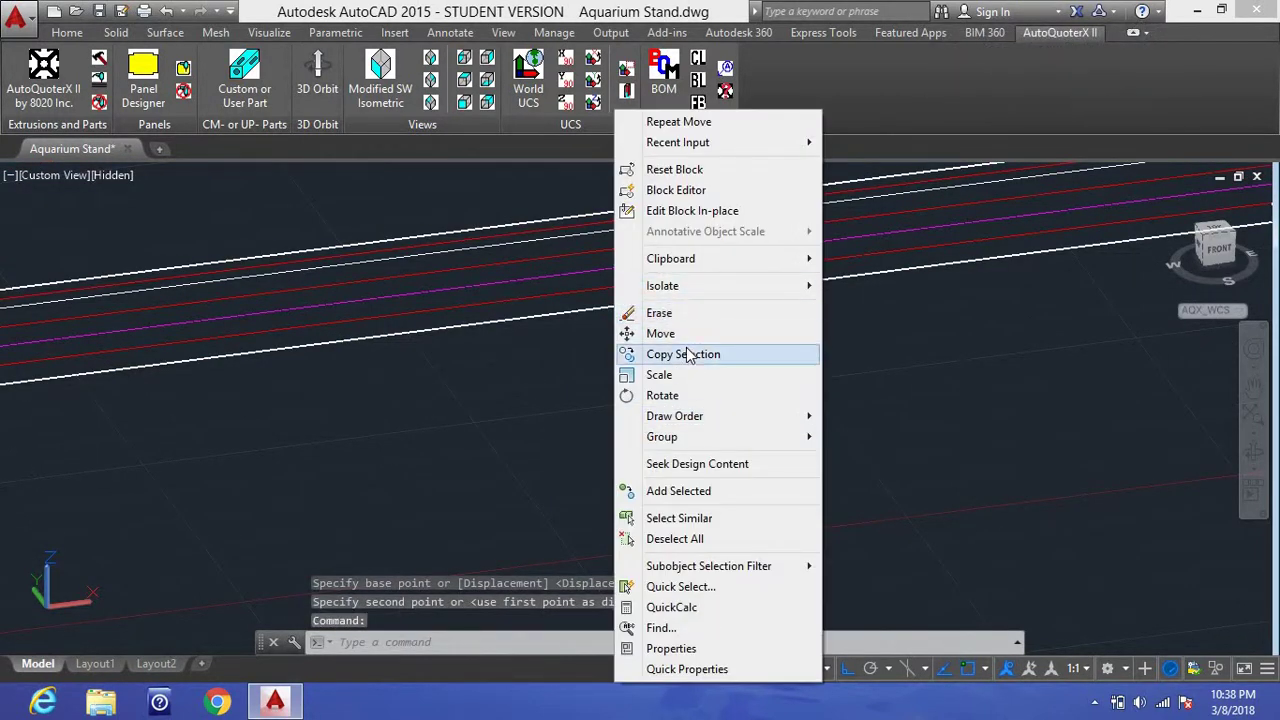
{"action": "left_click", "coordinate": [686, 354]}
{"action": "scroll", "coordinate": [686, 360], "scroll_direction": "down", "scroll_amount": 5}
{"action": "left_click", "coordinate": [740, 443]}
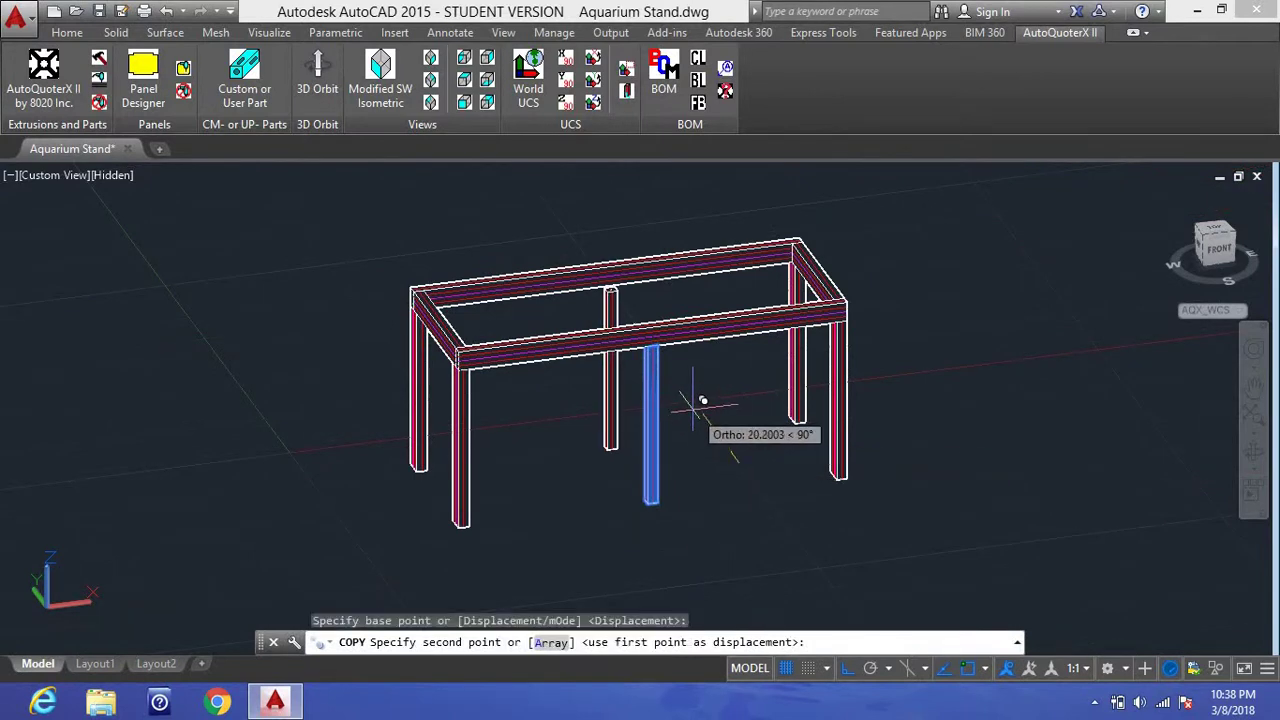
{"action": "type", "text": "22.5"}
{"action": "key", "text": "Return"}
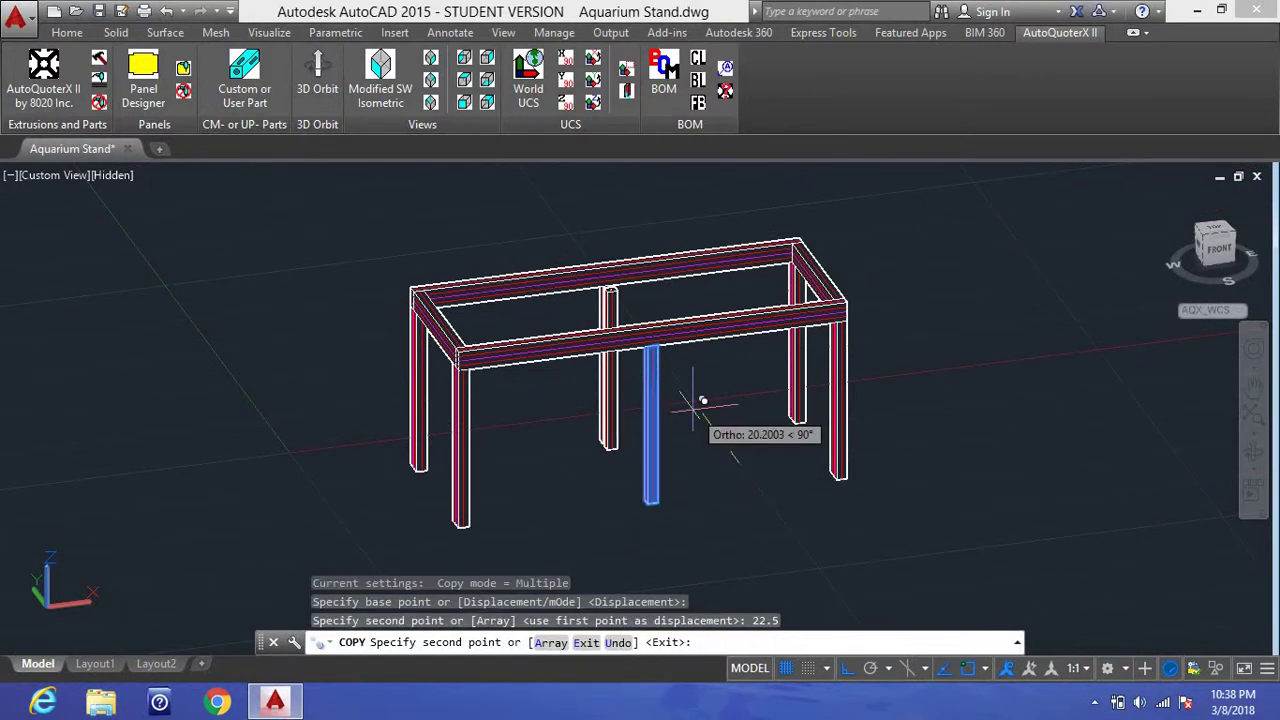
{"action": "type", "text": "e"}
{"action": "key", "text": "Return"}
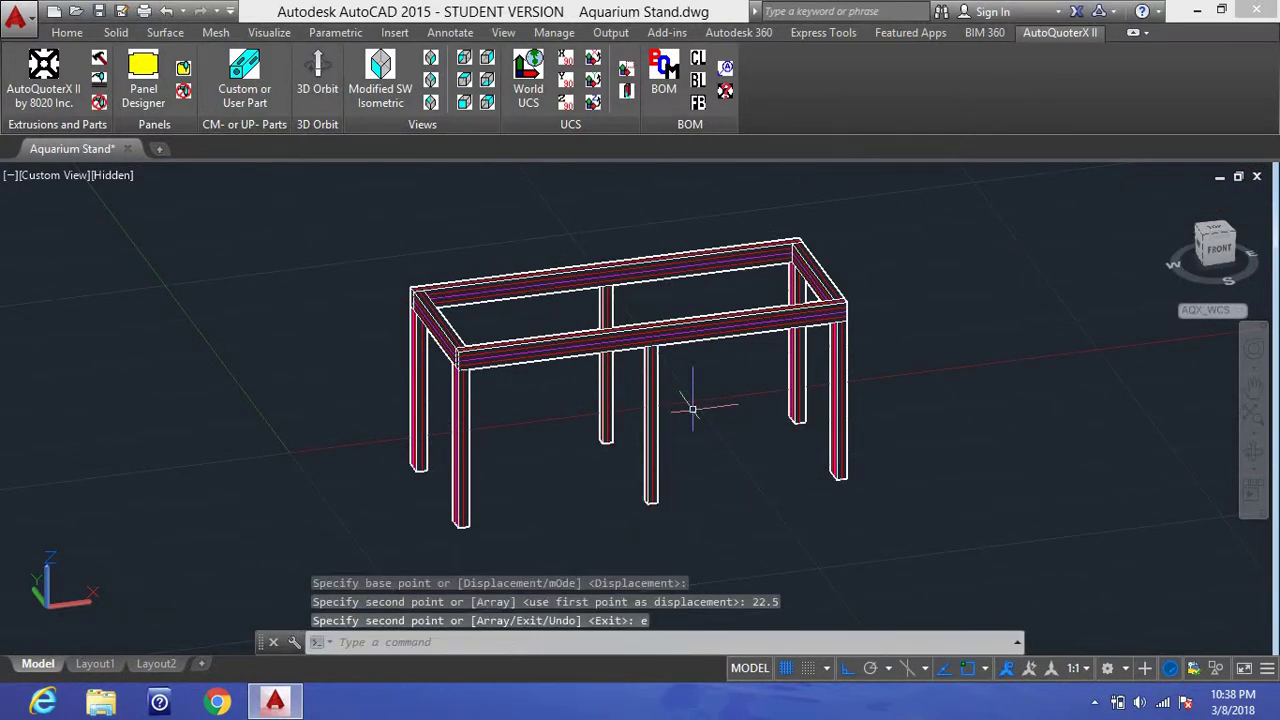
Step: Create a 60-inch 1515-LS extrusion in front of the front left post's foot, rotated 90 degrees around the Y axis
{"action": "left_click", "coordinate": [50, 104]}
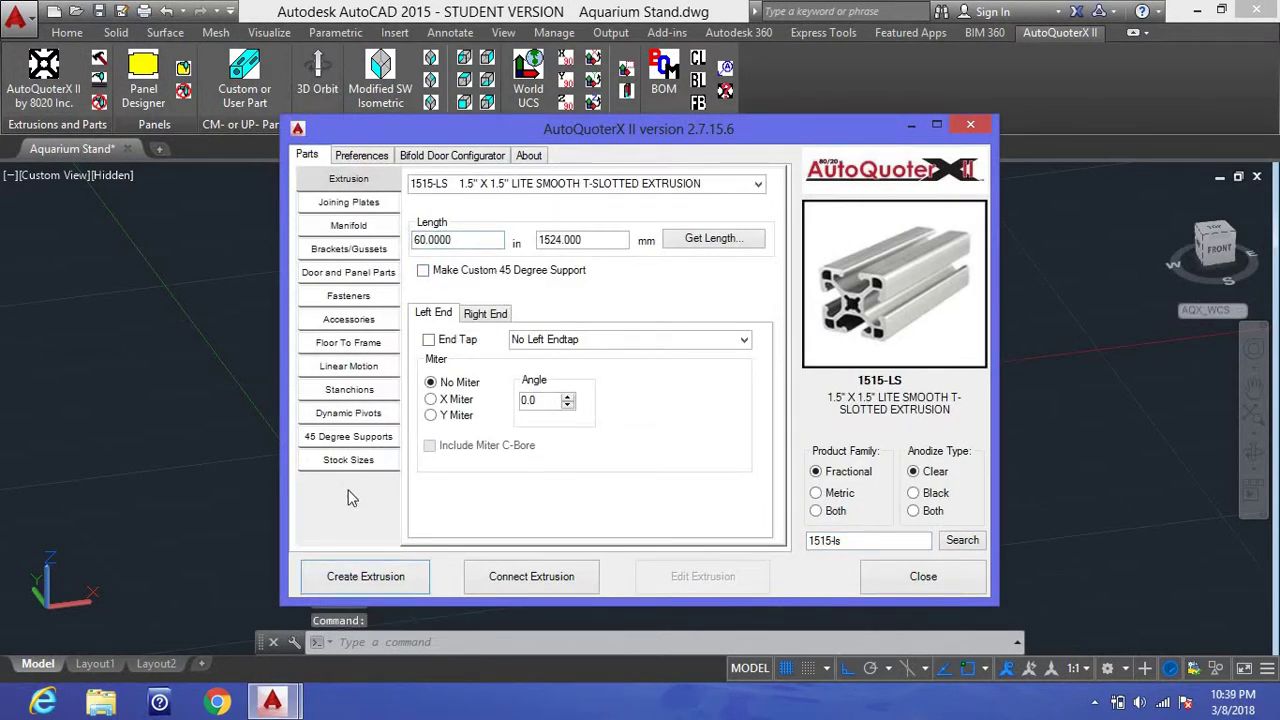
{"action": "left_click", "coordinate": [366, 577]}
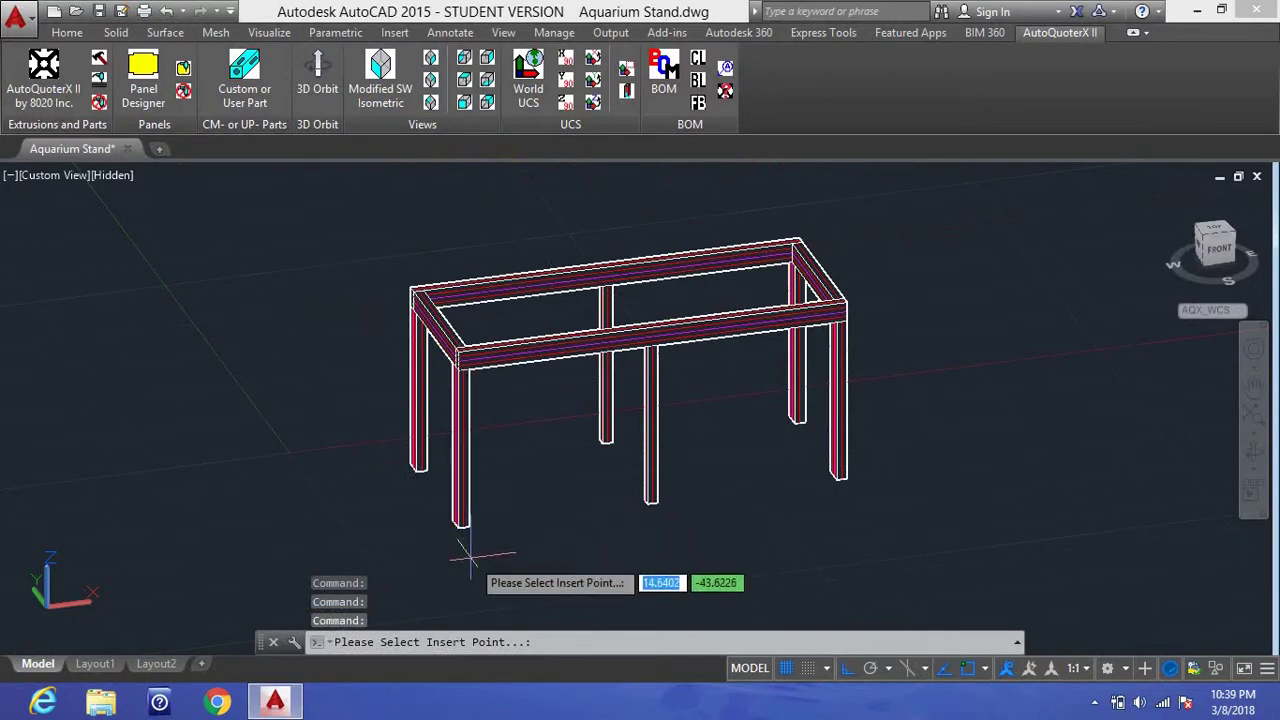
{"action": "left_click", "coordinate": [471, 556]}
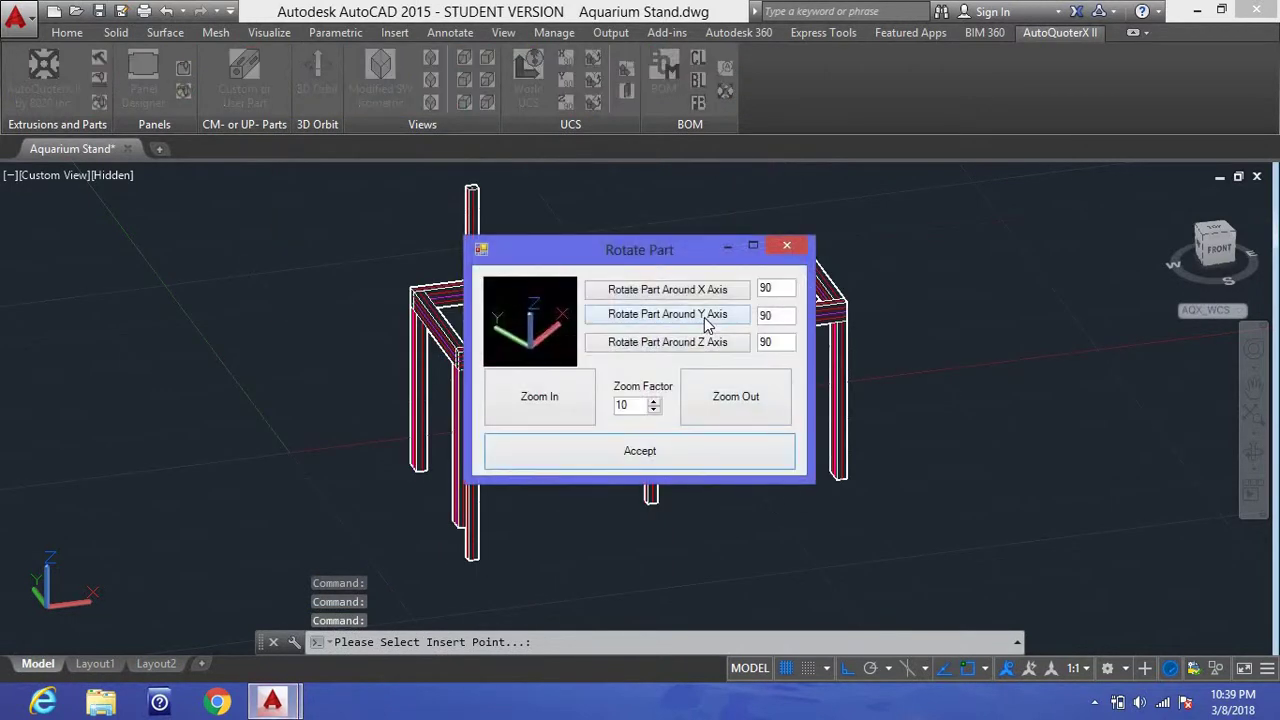
{"action": "left_click", "coordinate": [684, 452]}
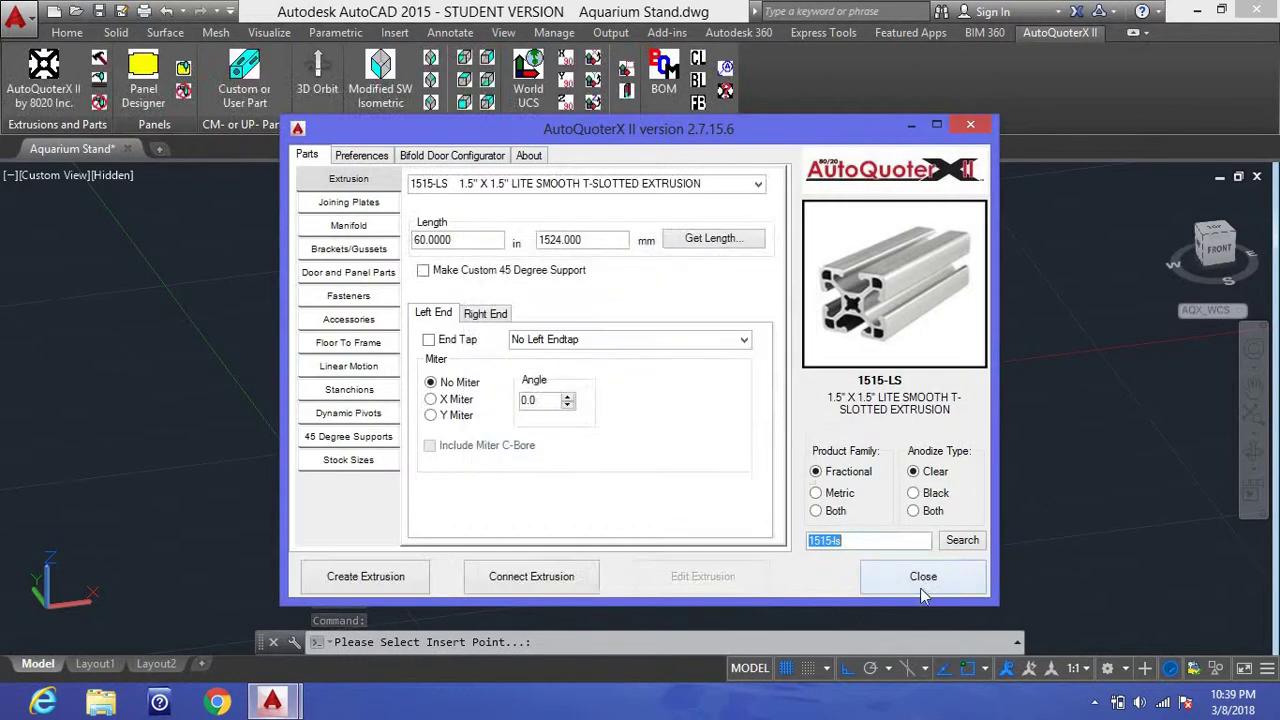
{"action": "left_click", "coordinate": [922, 655]}
Step: Move the 60-inch rail by its upper front left end corner onto the bottom front corner of the front left post
{"action": "scroll", "coordinate": [439, 577], "scroll_direction": "up", "scroll_amount": 5}
{"action": "left_click", "coordinate": [470, 470]}
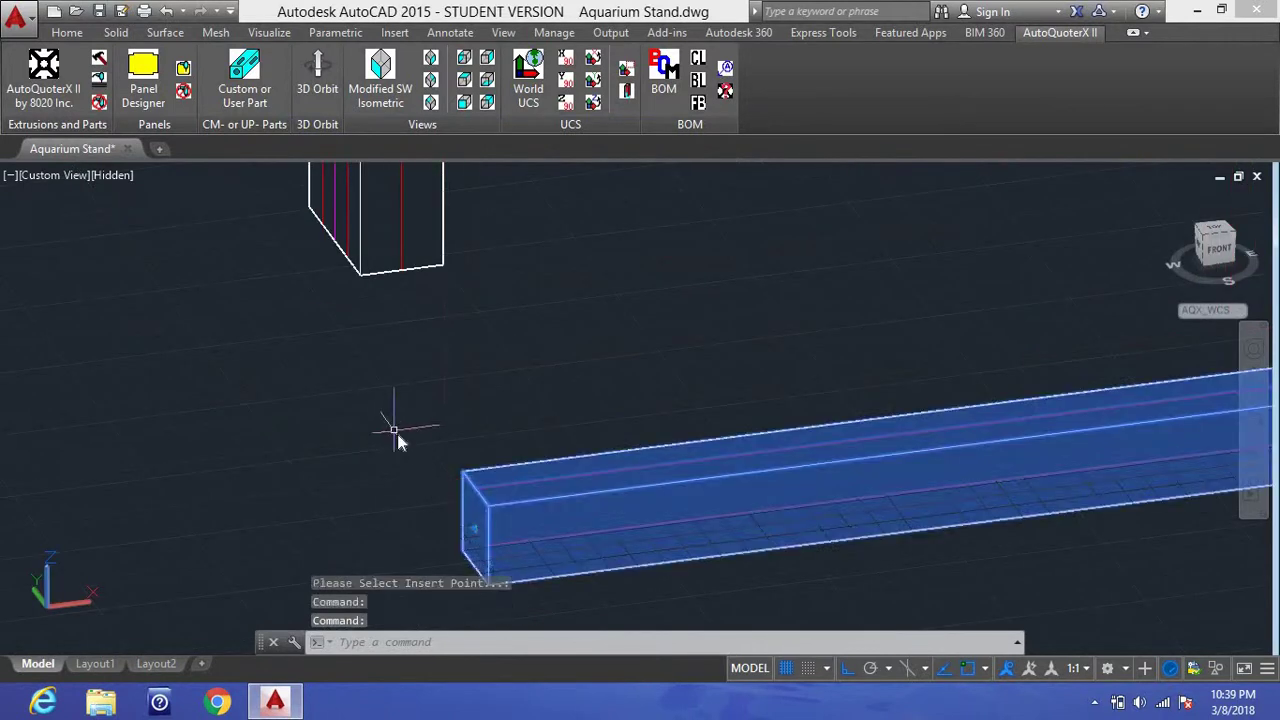
{"action": "right_click", "coordinate": [395, 434]}
{"action": "left_click", "coordinate": [440, 334]}
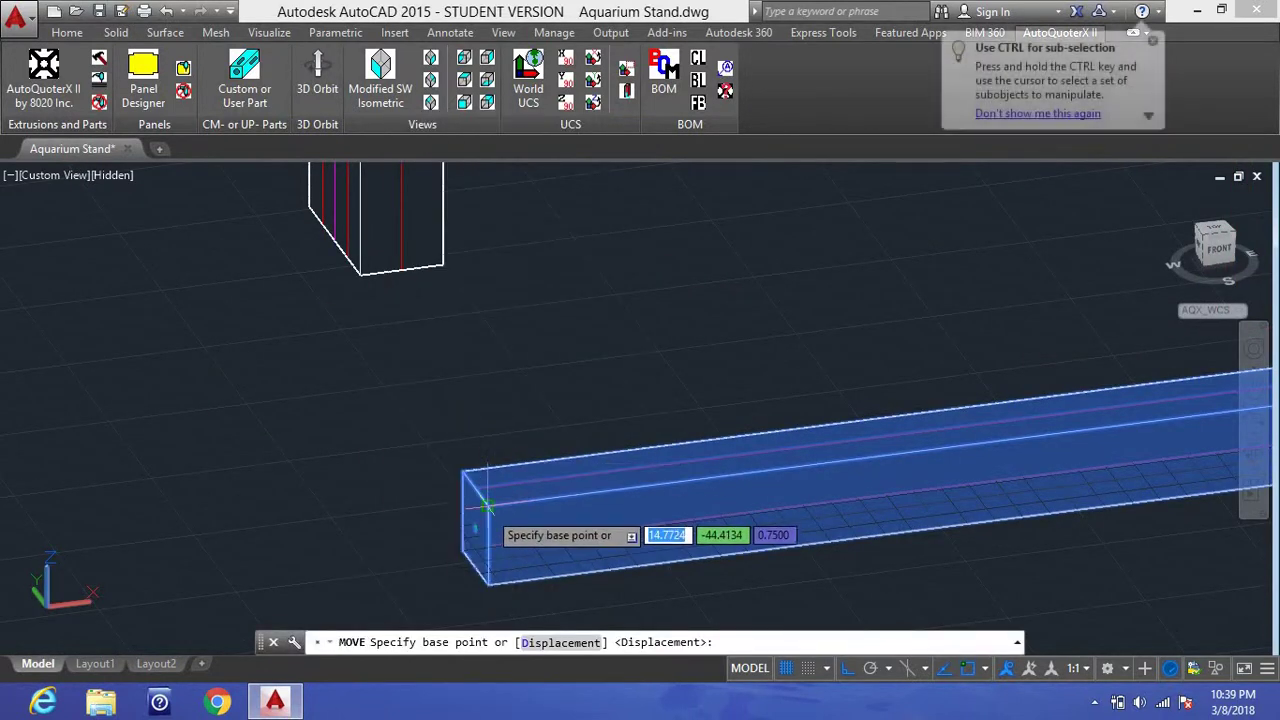
{"action": "left_click", "coordinate": [465, 472]}
{"action": "left_click", "coordinate": [368, 265]}
Step: Copy the front bottom rail 22.5 inches toward the back so it runs beneath the rear posts
{"action": "right_click", "coordinate": [254, 300]}
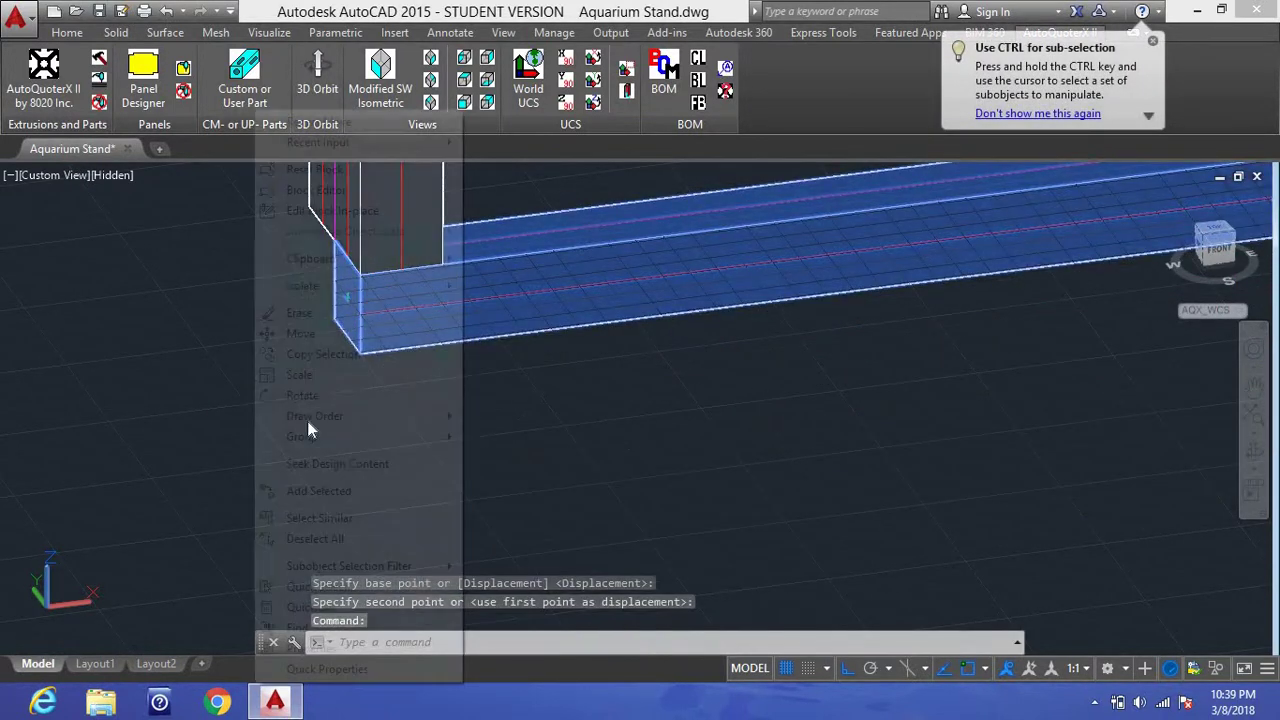
{"action": "left_click", "coordinate": [323, 354]}
{"action": "scroll", "coordinate": [380, 470], "scroll_direction": "down", "scroll_amount": 3}
{"action": "left_click", "coordinate": [390, 455]}
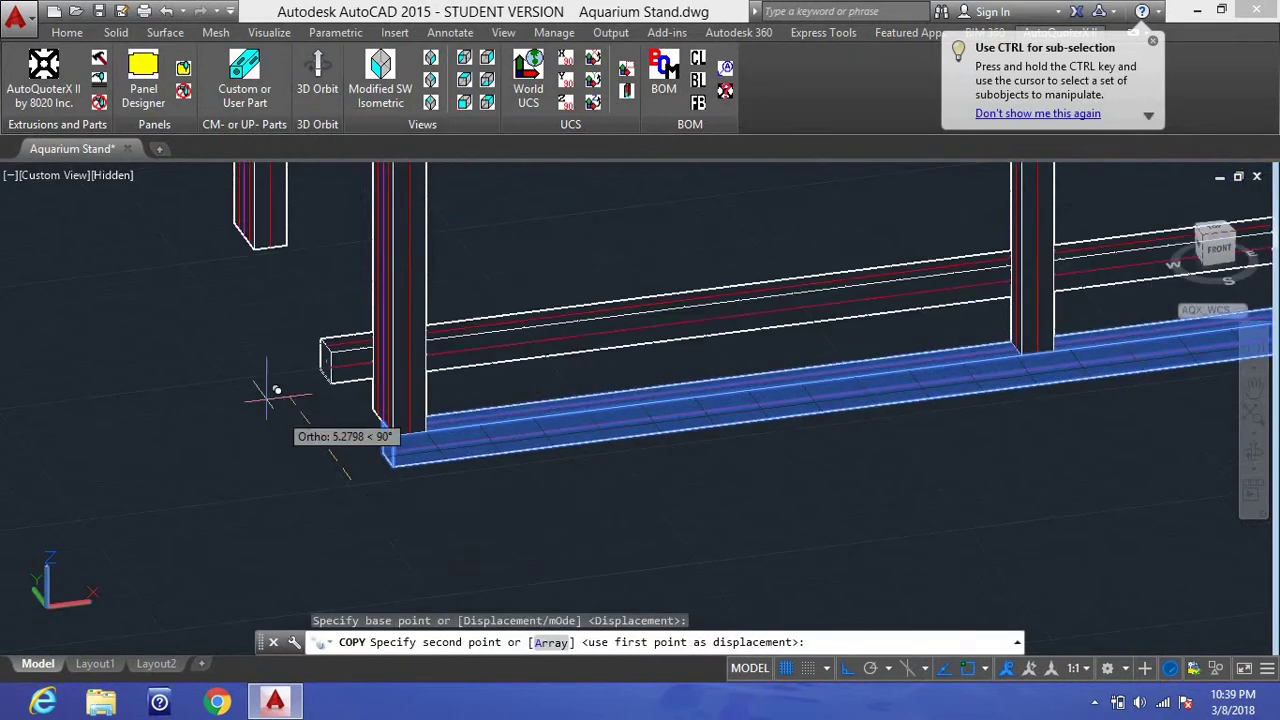
{"action": "type", "text": "22.5"}
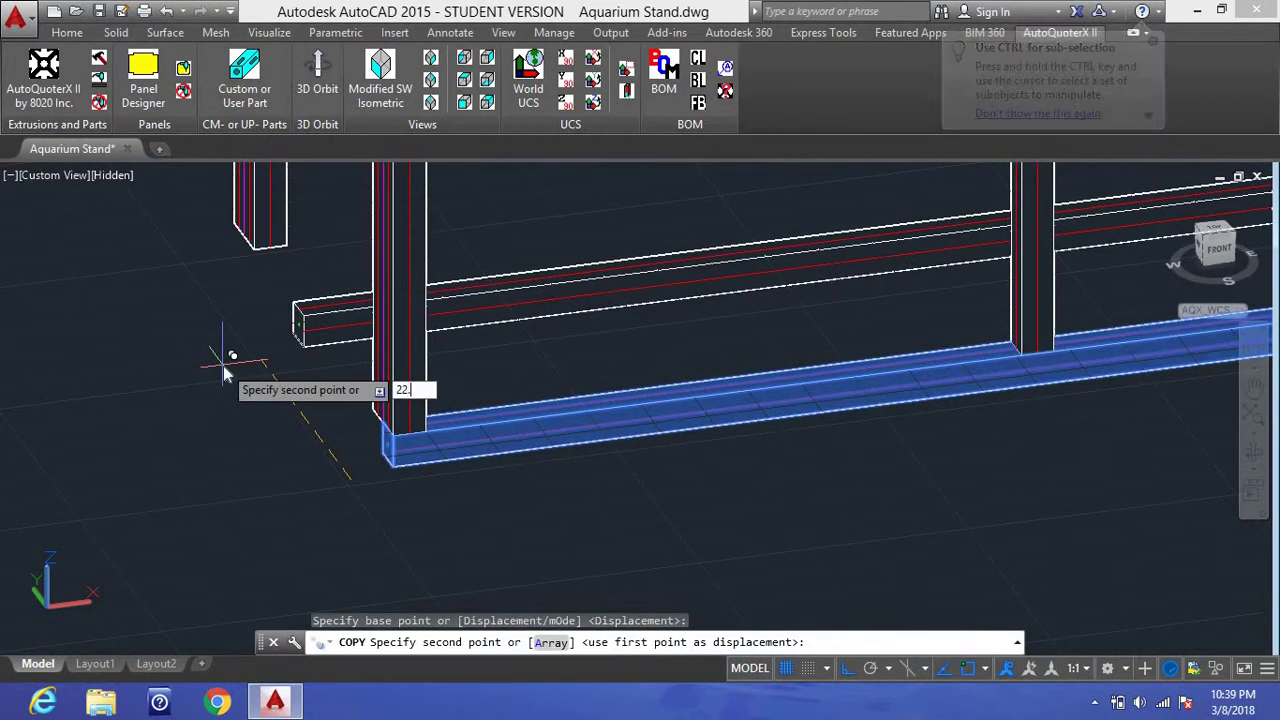
{"action": "key", "text": "Return"}
{"action": "type", "text": "e"}
{"action": "key", "text": "Return"}
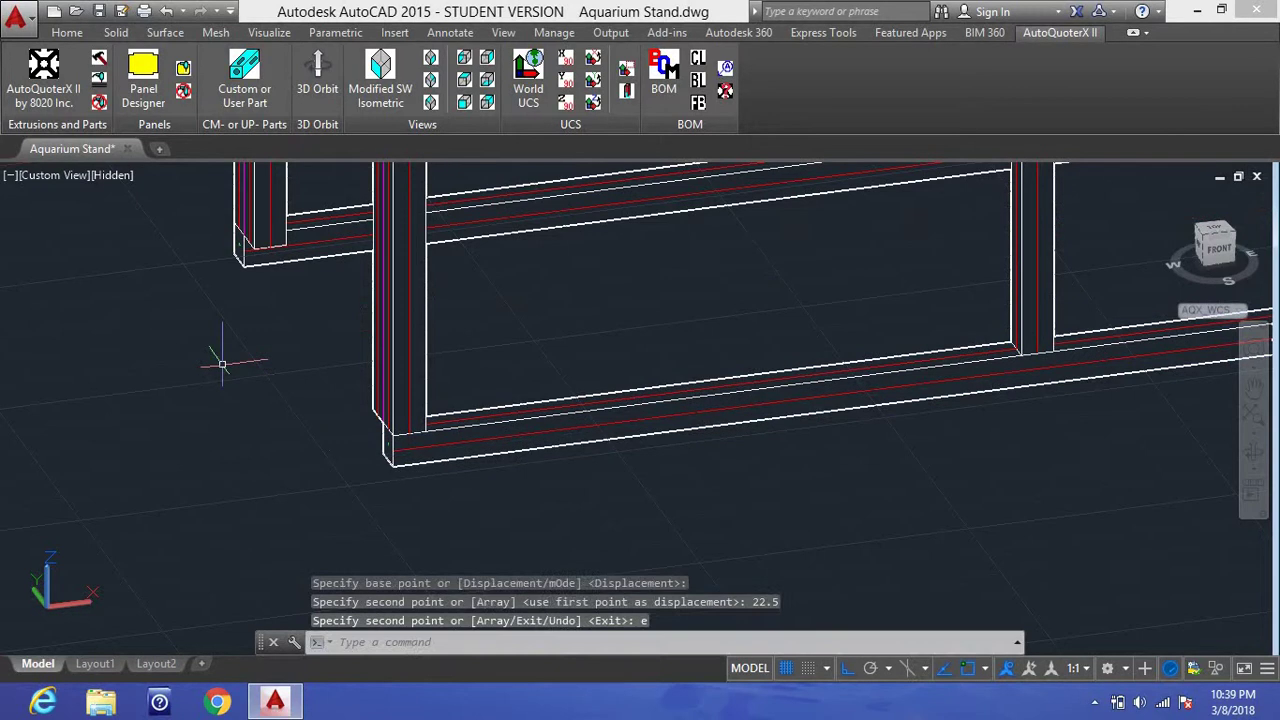
Step: Connect a 21-inch 1515-LS crosspiece to the left end of the rear bottom rail, spanning to the front rail
{"action": "left_click", "coordinate": [45, 100]}
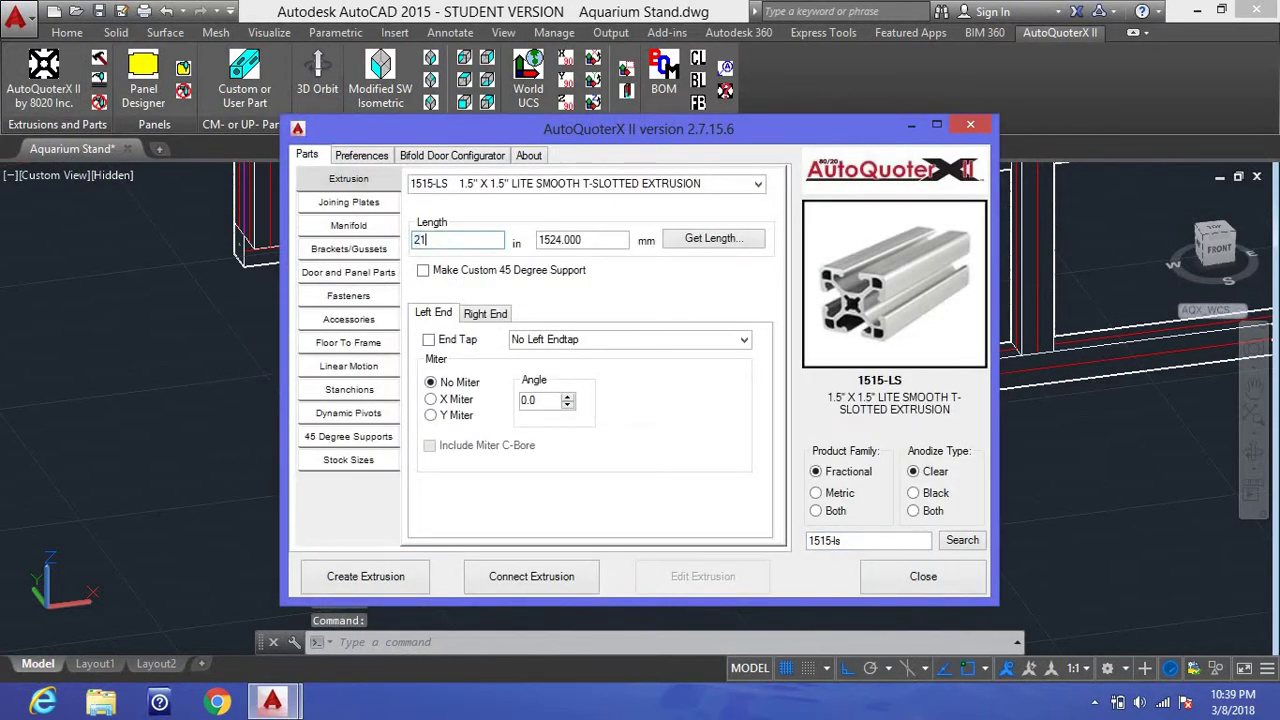
{"action": "left_click", "coordinate": [562, 575]}
{"action": "scroll", "coordinate": [270, 265], "scroll_direction": "up", "scroll_amount": 6}
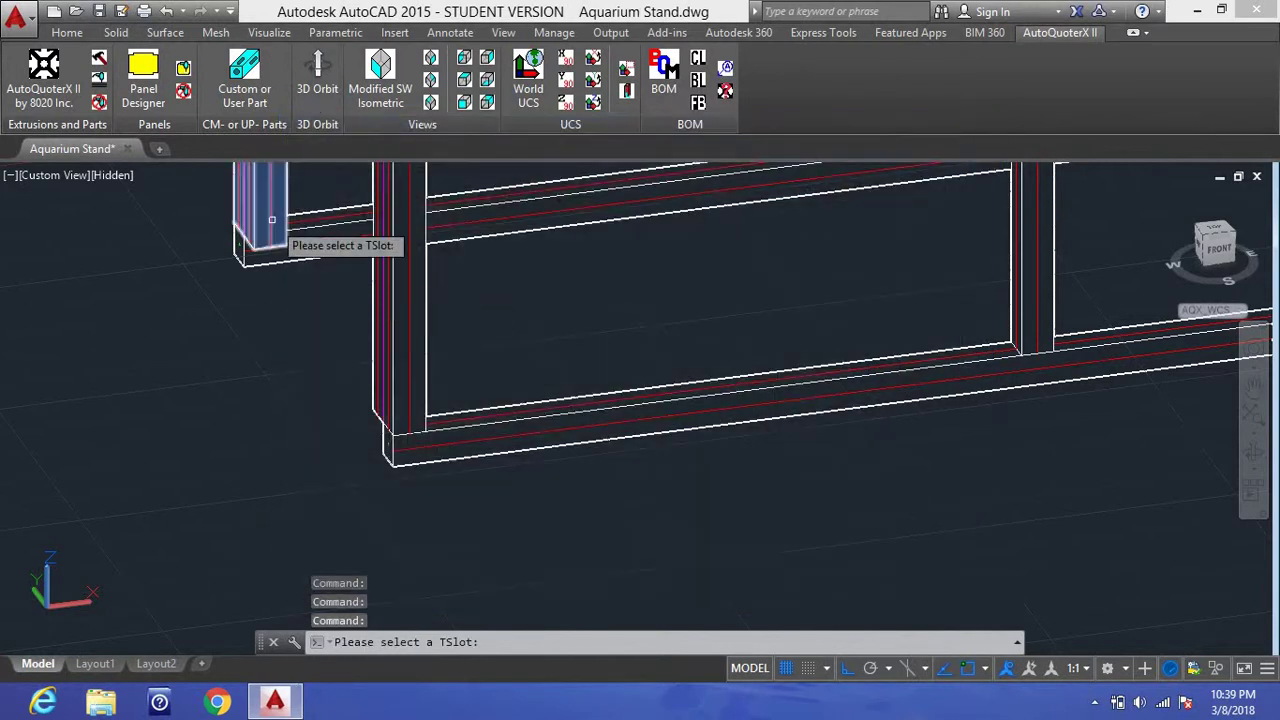
{"action": "left_click", "coordinate": [247, 289]}
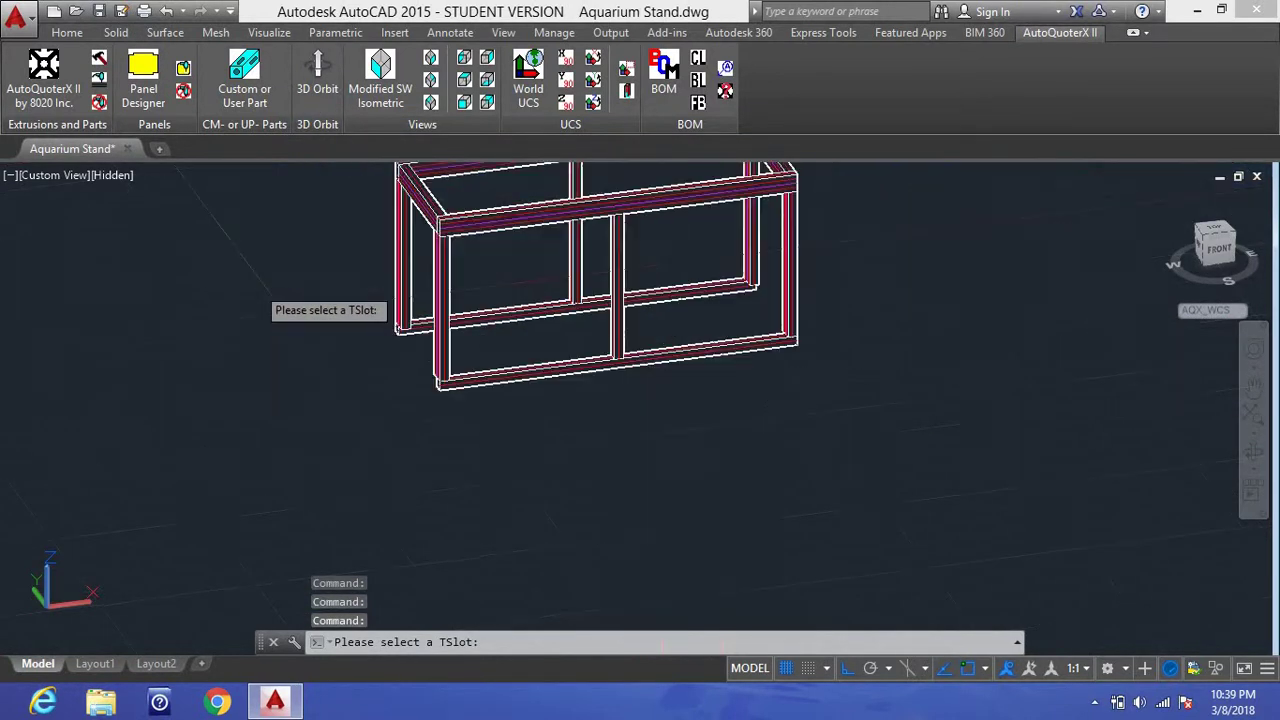
{"action": "left_click", "coordinate": [258, 335]}
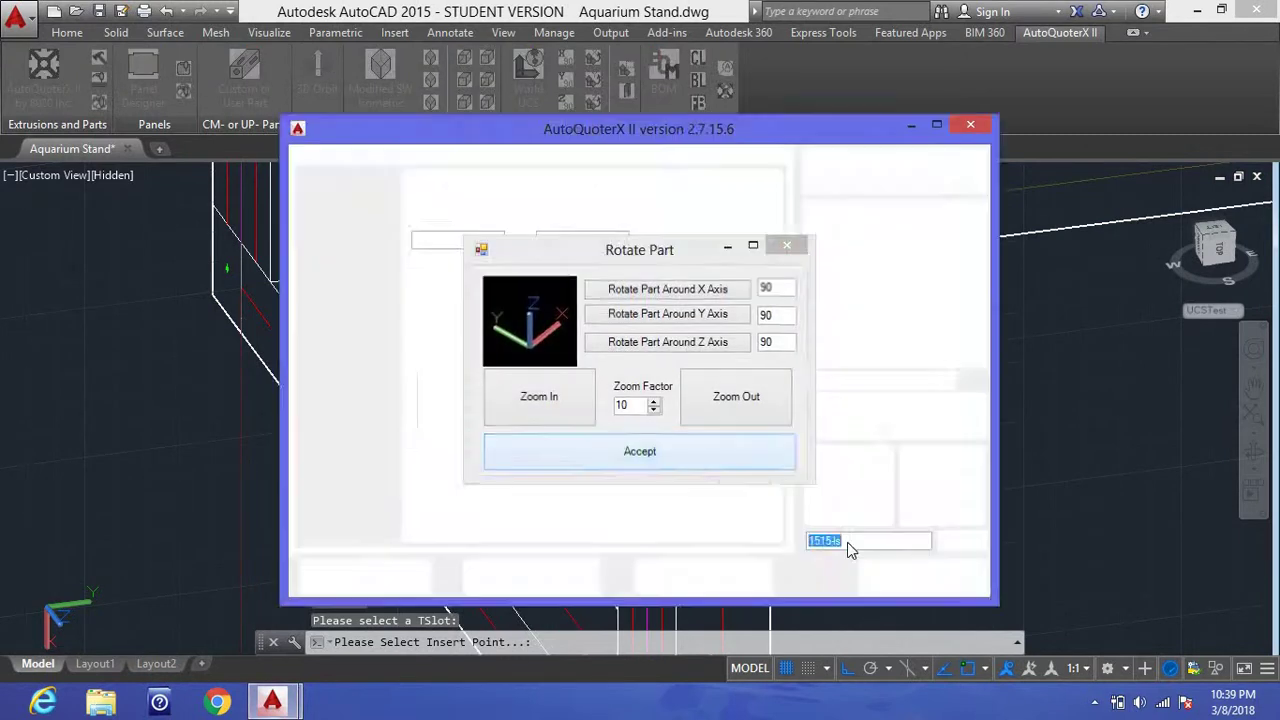
{"action": "left_click", "coordinate": [904, 583]}
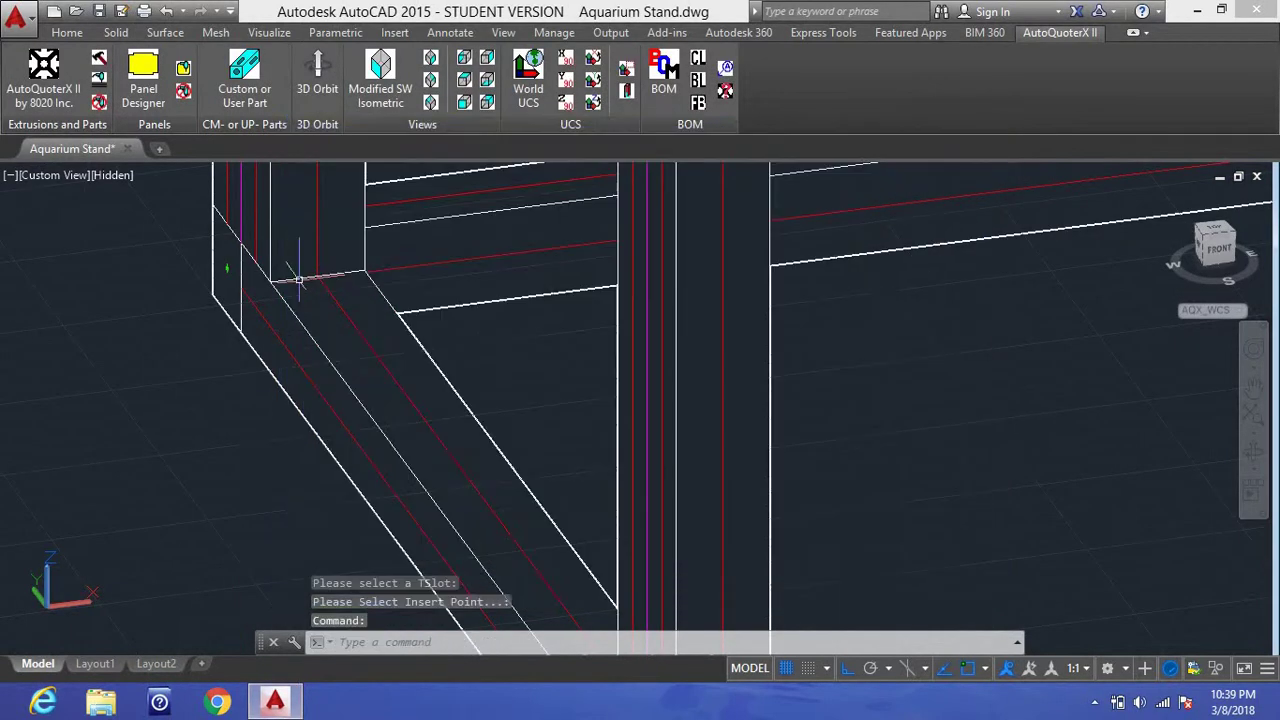
Step: Copy the left bottom crosspiece 58.5 inches to the right so it joins the bottom rails at their right ends
{"action": "scroll", "coordinate": [380, 250], "scroll_direction": "down", "scroll_amount": 5}
{"action": "right_click", "coordinate": [425, 378]}
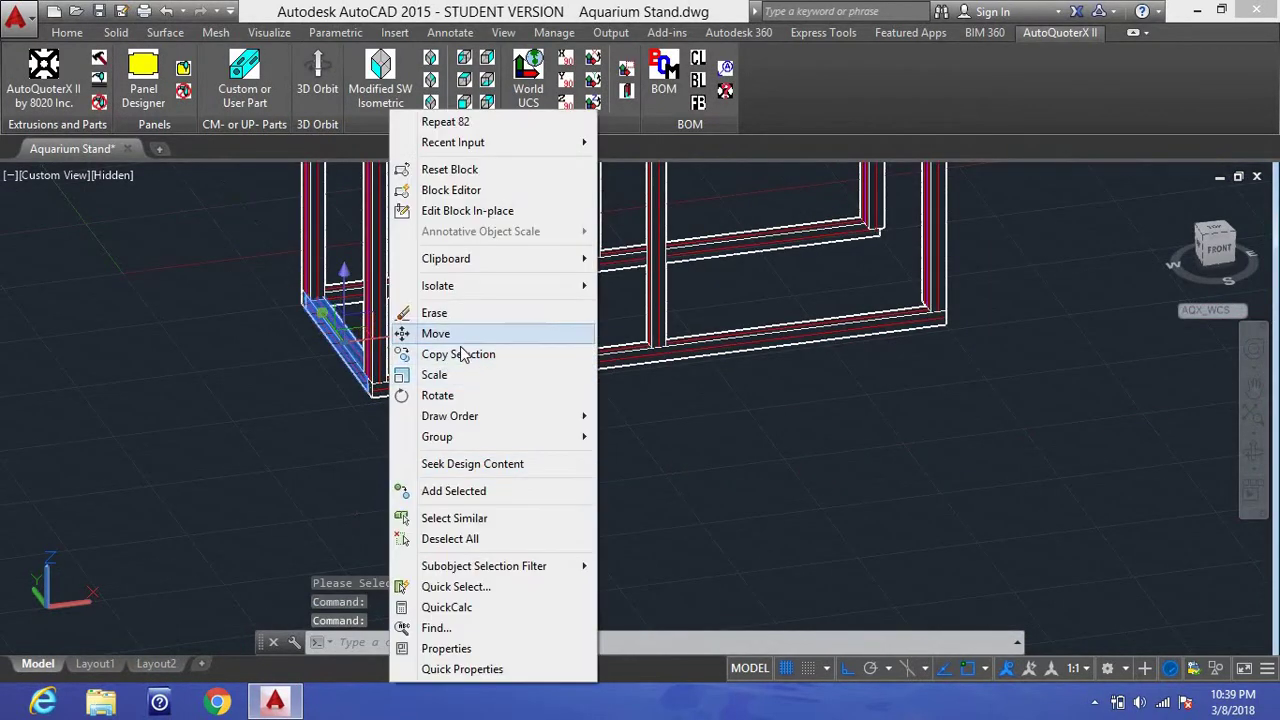
{"action": "left_click", "coordinate": [457, 354]}
{"action": "left_click", "coordinate": [527, 460]}
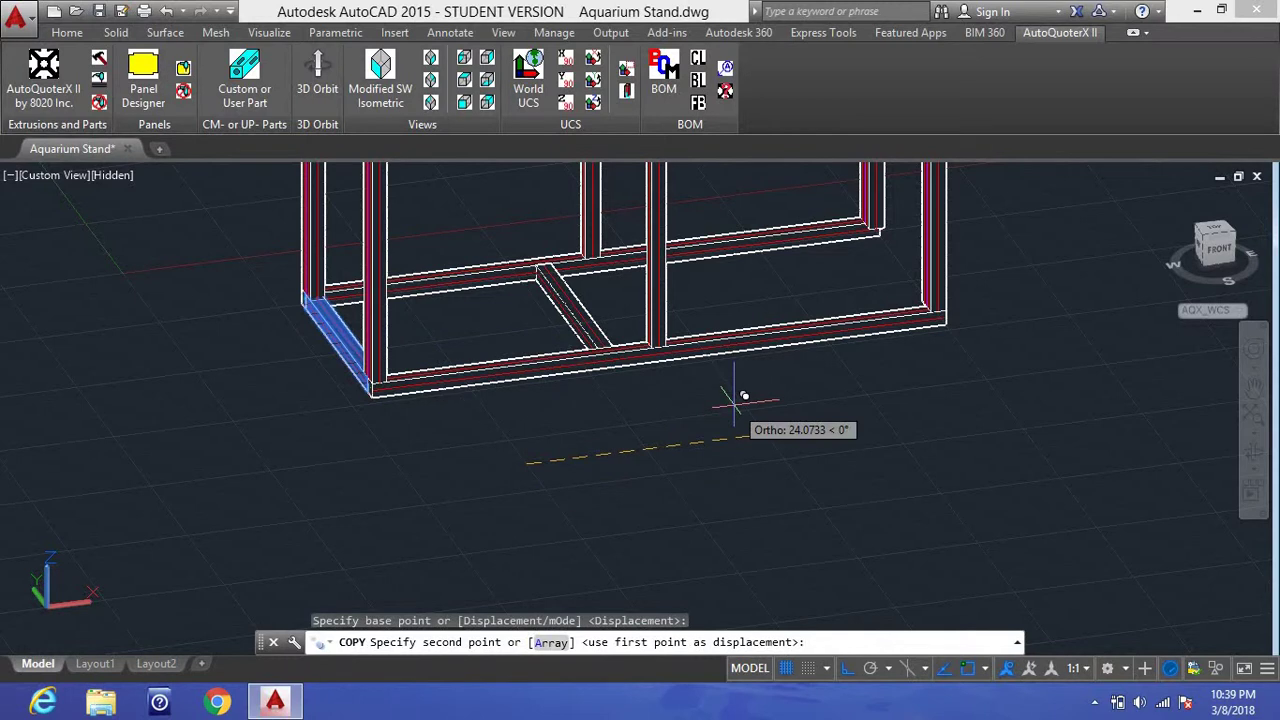
{"action": "type", "text": "58.5"}
{"action": "key", "text": "Return"}
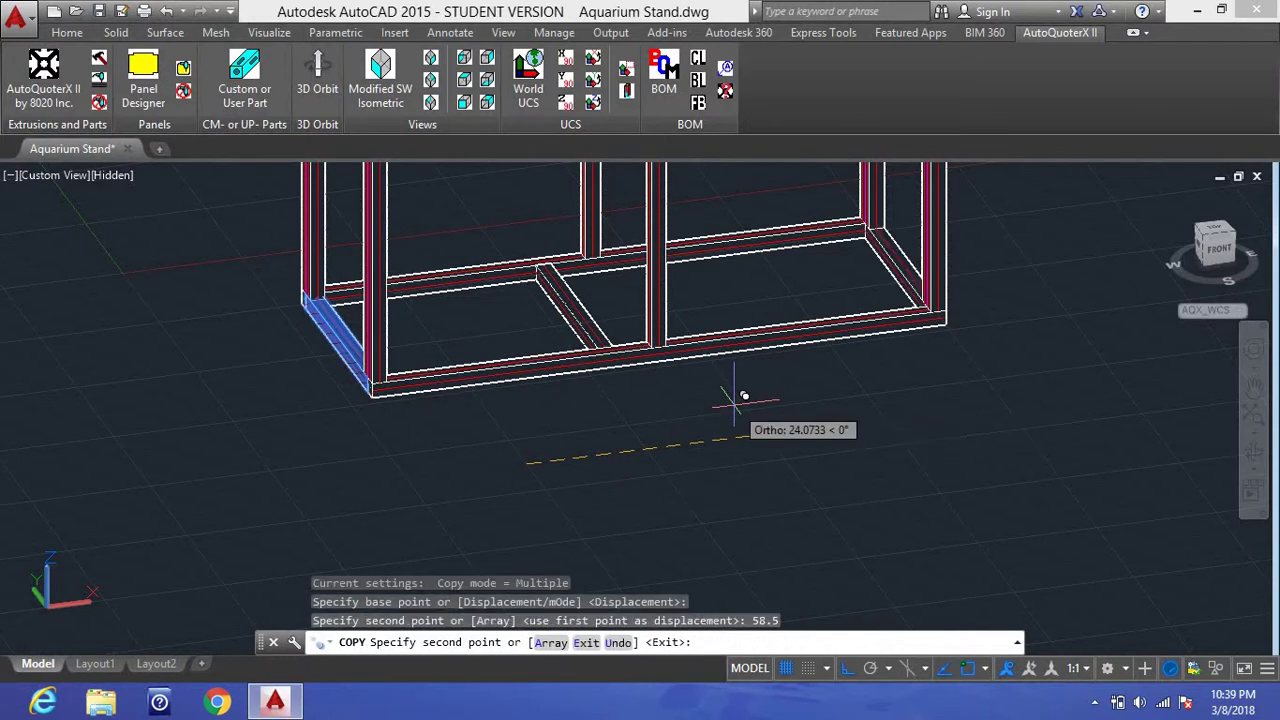
{"action": "scroll", "coordinate": [464, 308], "scroll_direction": "down", "scroll_amount": 4}
{"action": "scroll", "coordinate": [464, 308], "scroll_direction": "up", "scroll_amount": 4}
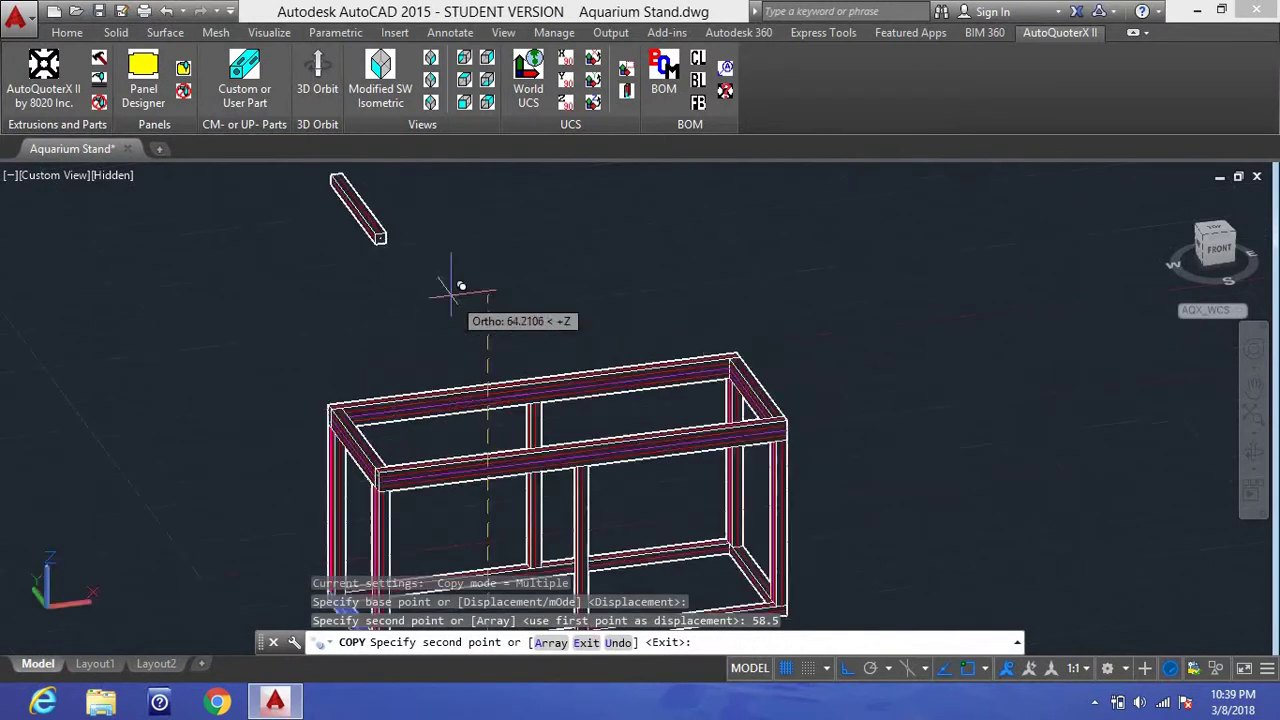
{"action": "type", "text": "e"}
{"action": "key", "text": "Return"}
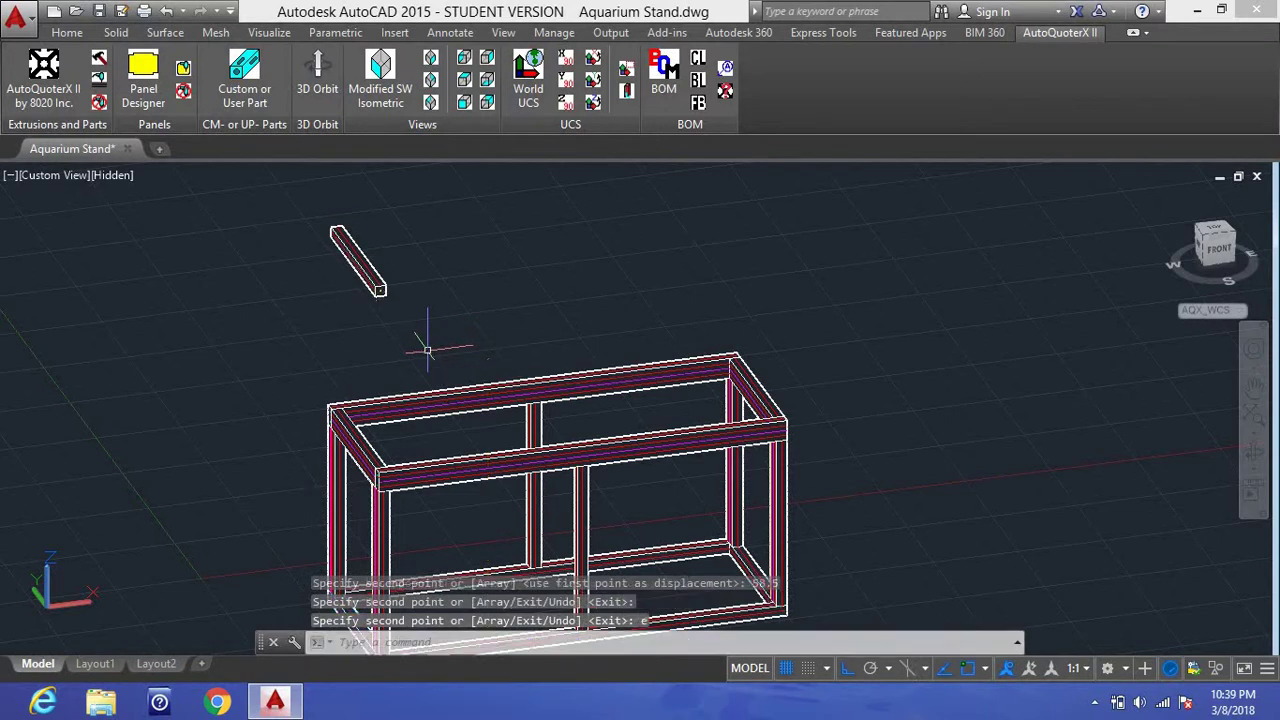
Step: Move the loose crosspiece above the frame by the midpoint of its upper rear end edge onto the midpoint of the rear top beam's upper front edge
{"action": "scroll", "coordinate": [332, 233], "scroll_direction": "up", "scroll_amount": 4}
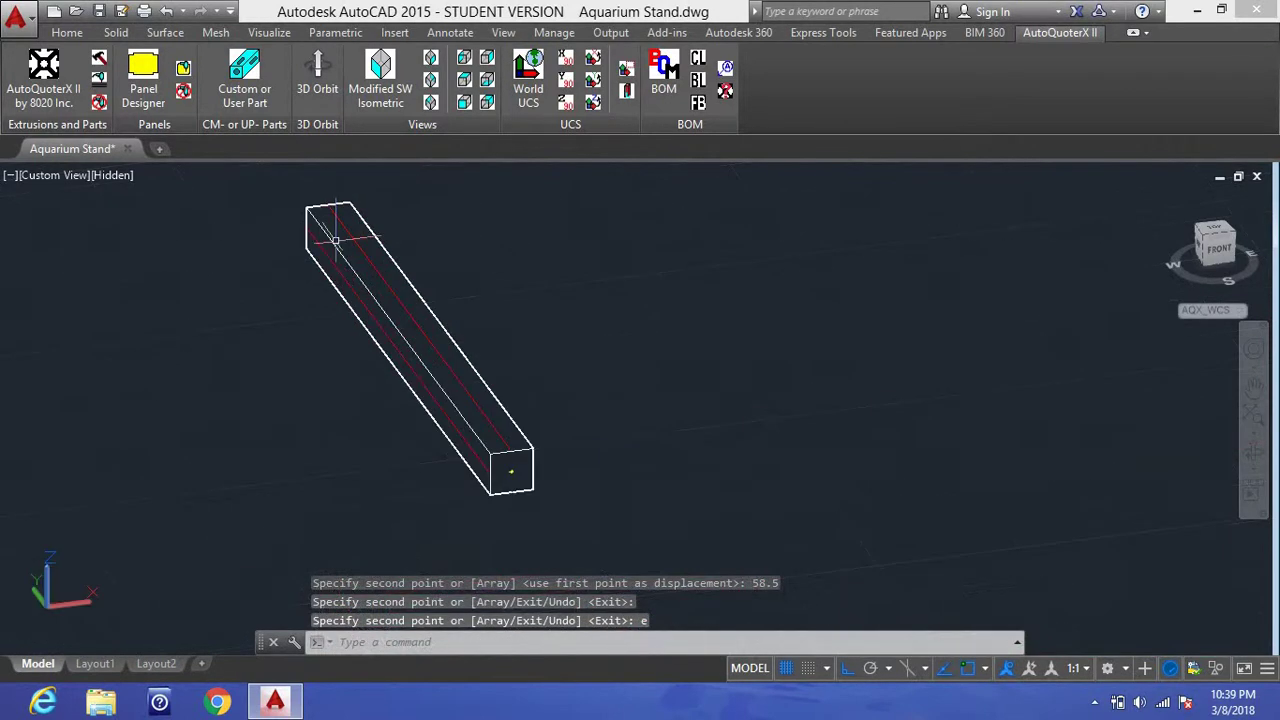
{"action": "left_click", "coordinate": [400, 320]}
{"action": "right_click", "coordinate": [228, 330]}
{"action": "left_click", "coordinate": [272, 333]}
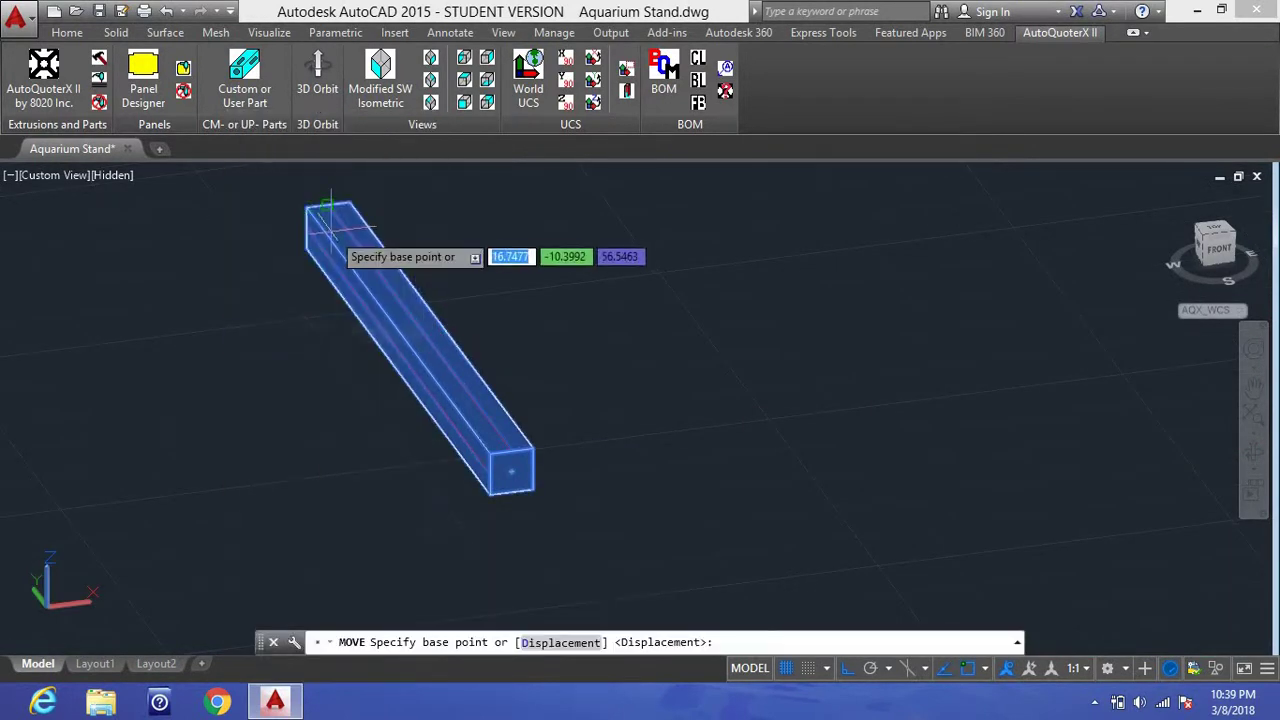
{"action": "left_click", "coordinate": [316, 207]}
{"action": "scroll", "coordinate": [324, 190], "scroll_direction": "down", "scroll_amount": 3}
{"action": "scroll", "coordinate": [568, 399], "scroll_direction": "up", "scroll_amount": 6}
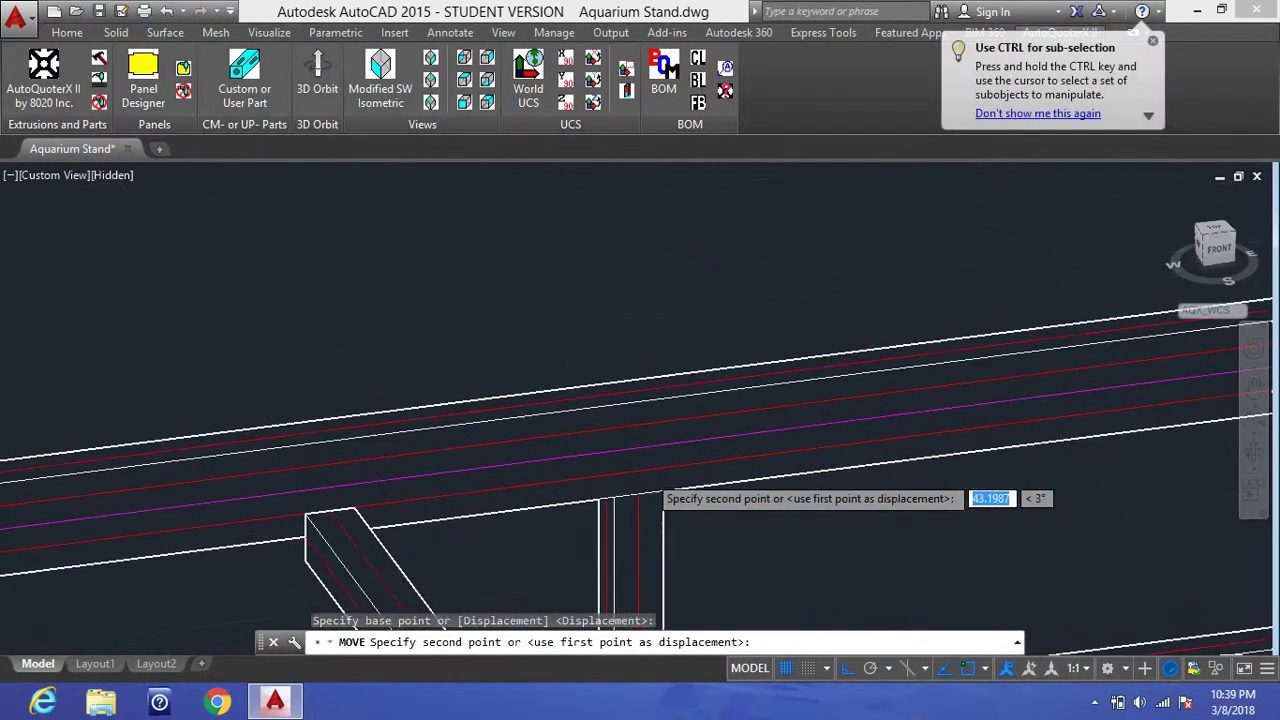
{"action": "left_click", "coordinate": [632, 336]}
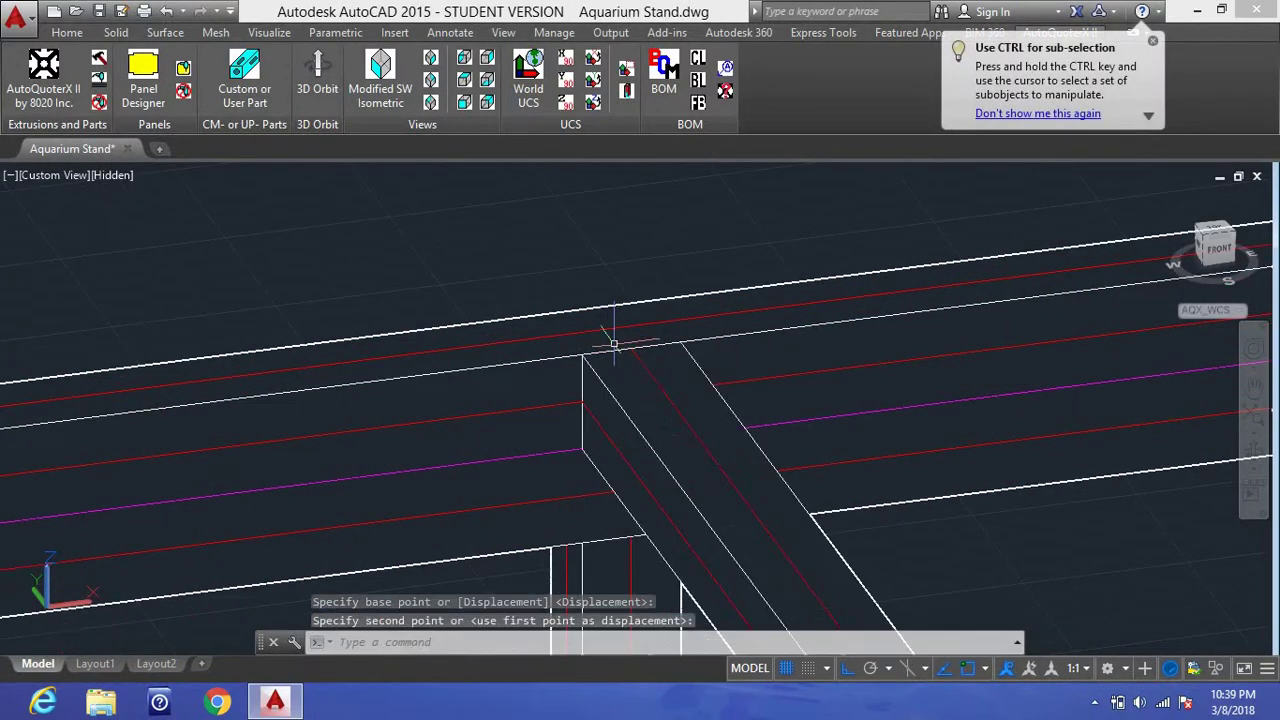
Step: Copy the middle top crosspiece 11 inches to the left and 11 inches to the right
{"action": "left_click", "coordinate": [600, 400]}
{"action": "right_click", "coordinate": [523, 277]}
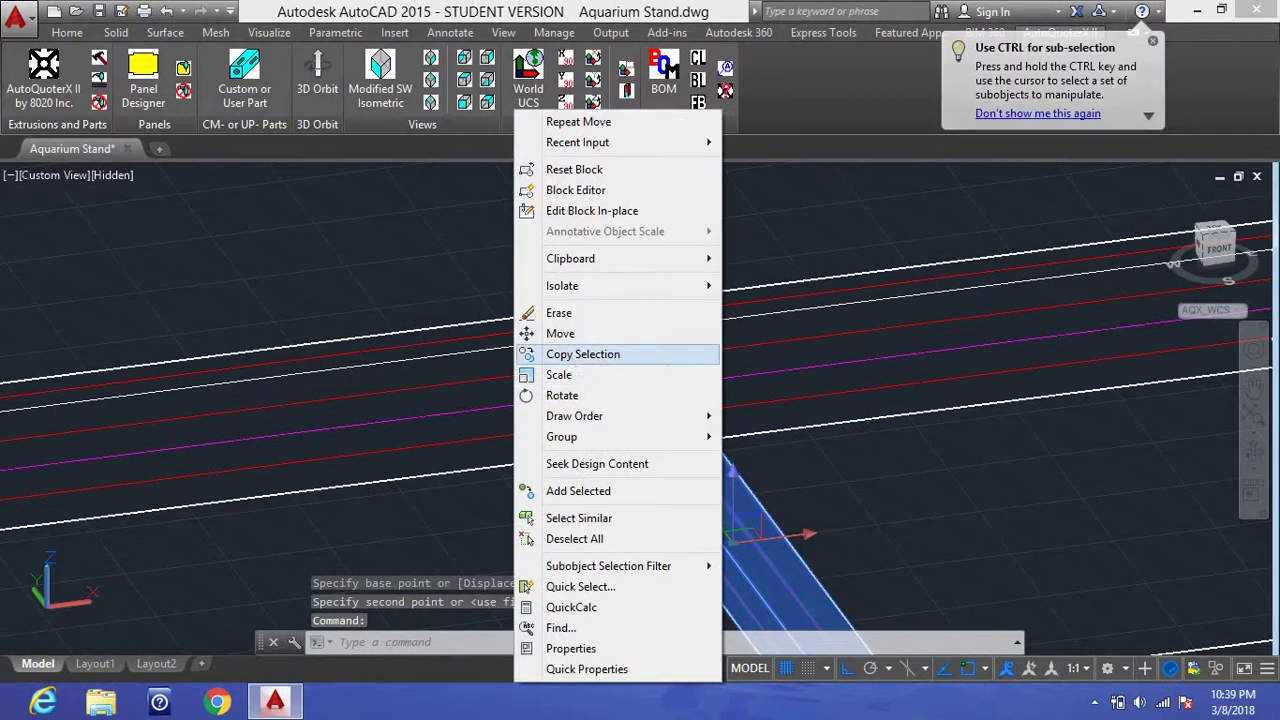
{"action": "left_click", "coordinate": [583, 354]}
{"action": "scroll", "coordinate": [586, 391], "scroll_direction": "down", "scroll_amount": 5}
{"action": "left_click", "coordinate": [471, 278]}
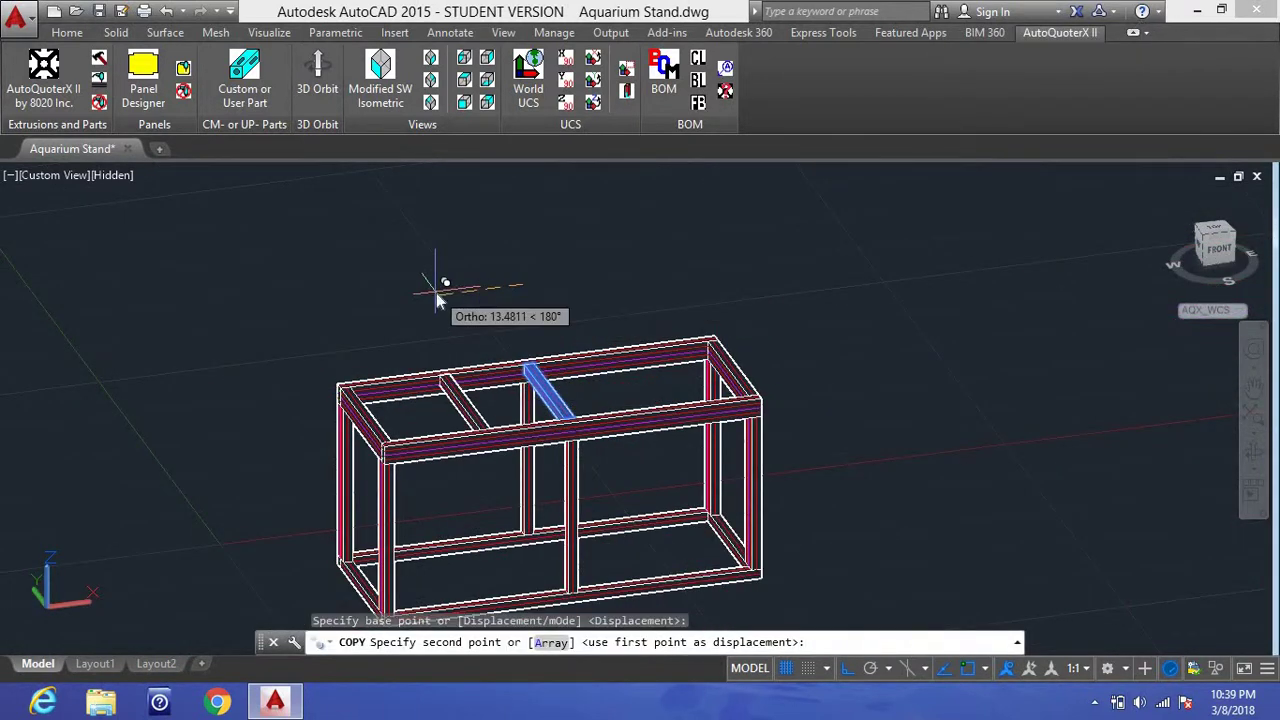
{"action": "type", "text": "11"}
{"action": "key", "text": "Return"}
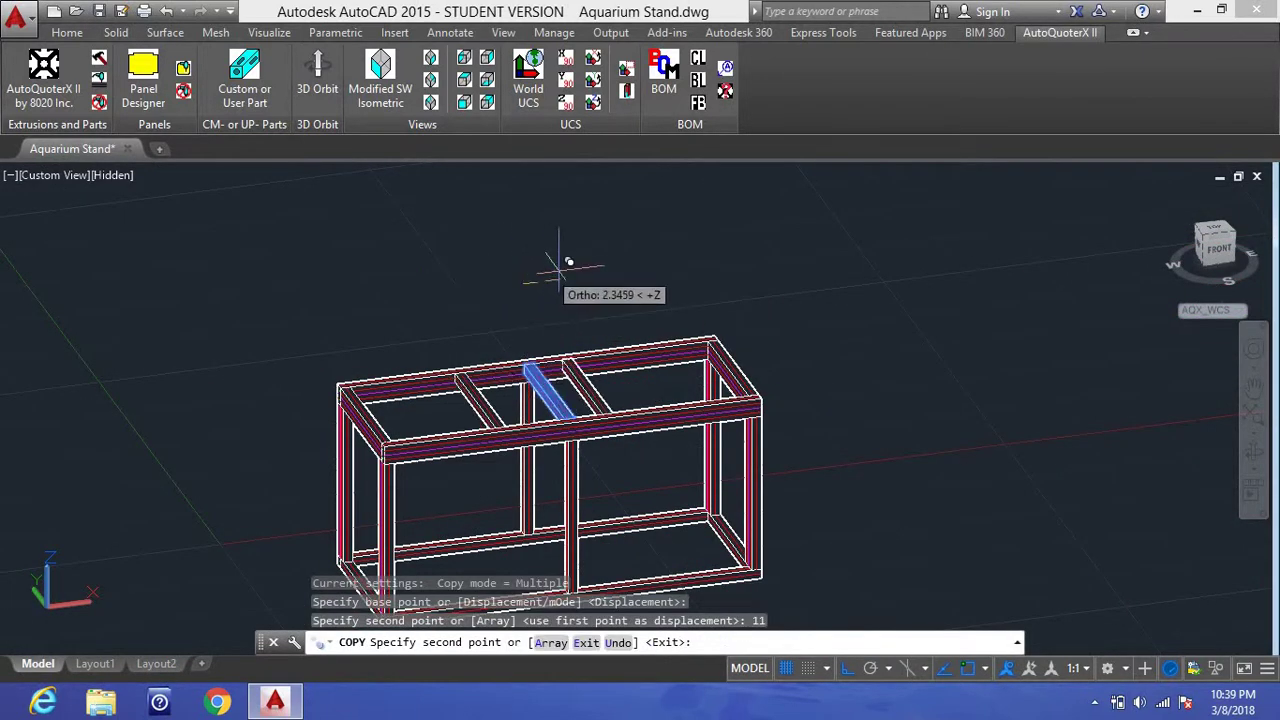
{"action": "type", "text": "11"}
{"action": "key", "text": "Return"}
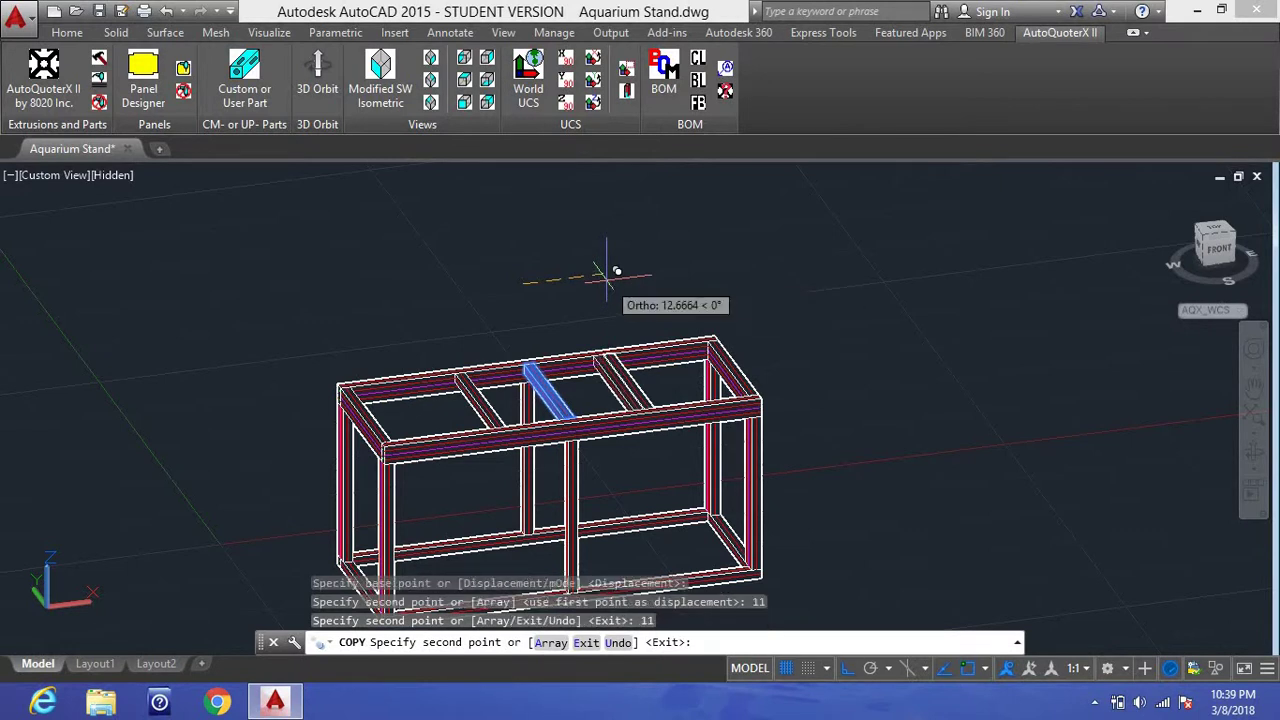
{"action": "type", "text": "e"}
{"action": "key", "text": "Return"}
Step: Delete the original middle crosspiece between the top beams, keeping its two copies
{"action": "scroll", "coordinate": [530, 437], "scroll_direction": "up", "scroll_amount": 5}
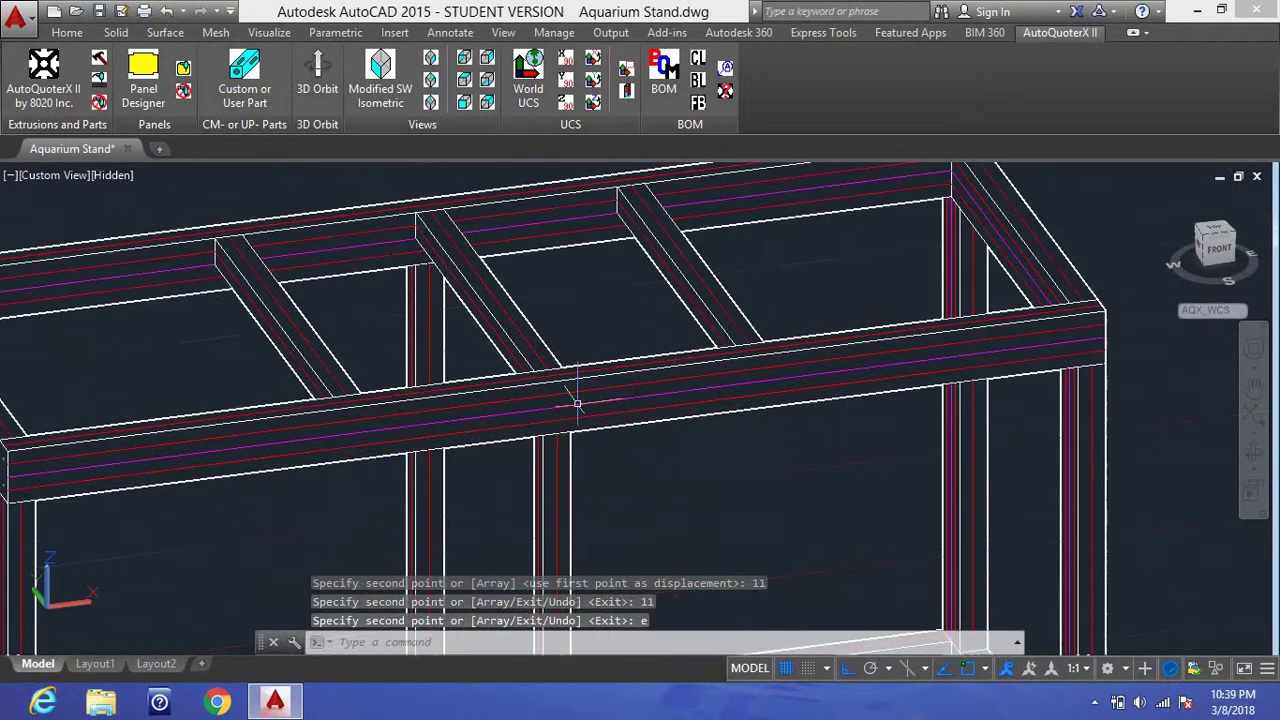
{"action": "left_click", "coordinate": [493, 312]}
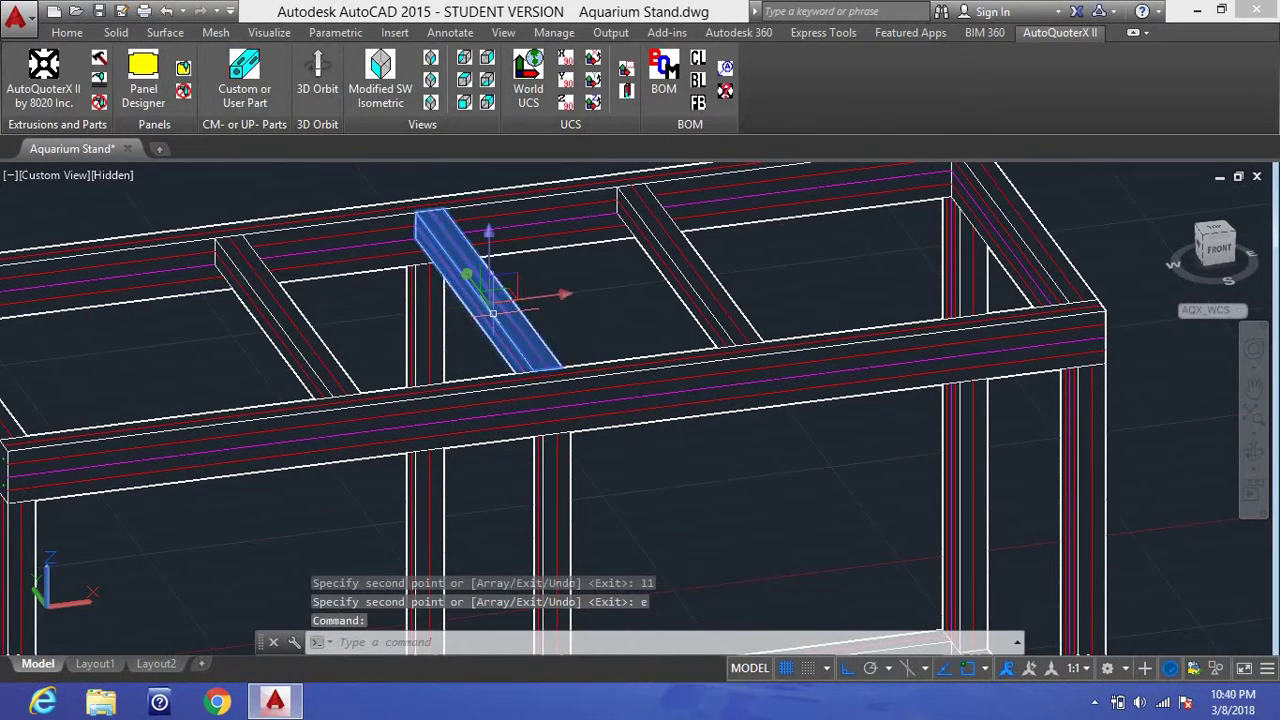
{"action": "key", "text": "Delete"}
Step: Switch the visual style of the frame view from Hidden to Wireframe
{"action": "scroll", "coordinate": [503, 277], "scroll_direction": "down", "scroll_amount": 5}
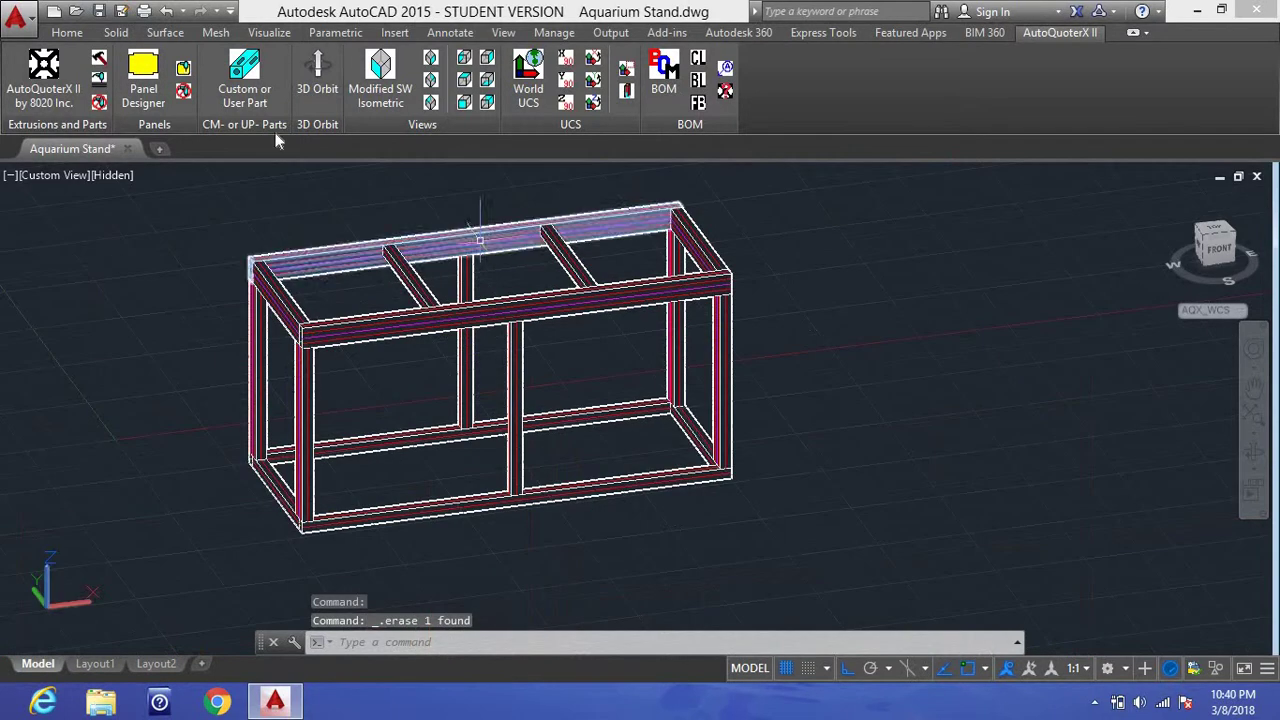
{"action": "left_click", "coordinate": [112, 177]}
{"action": "left_click", "coordinate": [199, 380]}
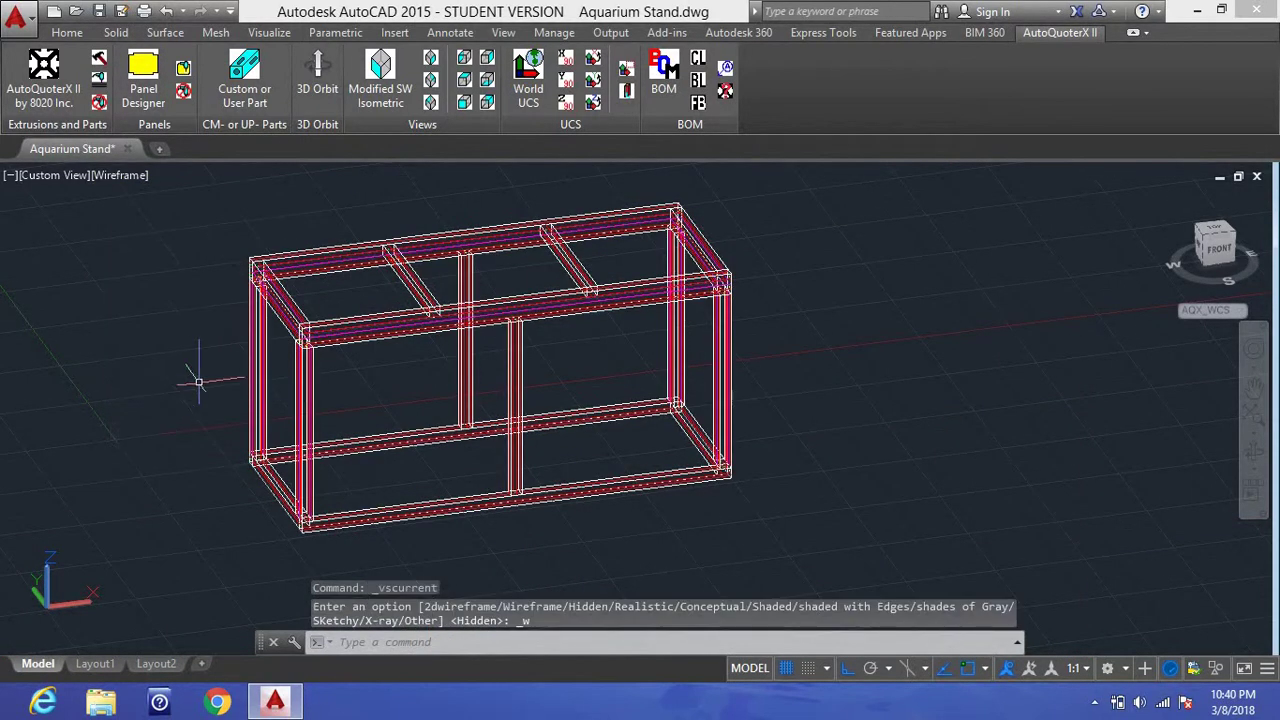
Step: Find part 4336, the 15 series 4-hole inside corner gusset, with its recommended bolt assemblies included
{"action": "scroll", "coordinate": [740, 430], "scroll_direction": "up", "scroll_amount": 6}
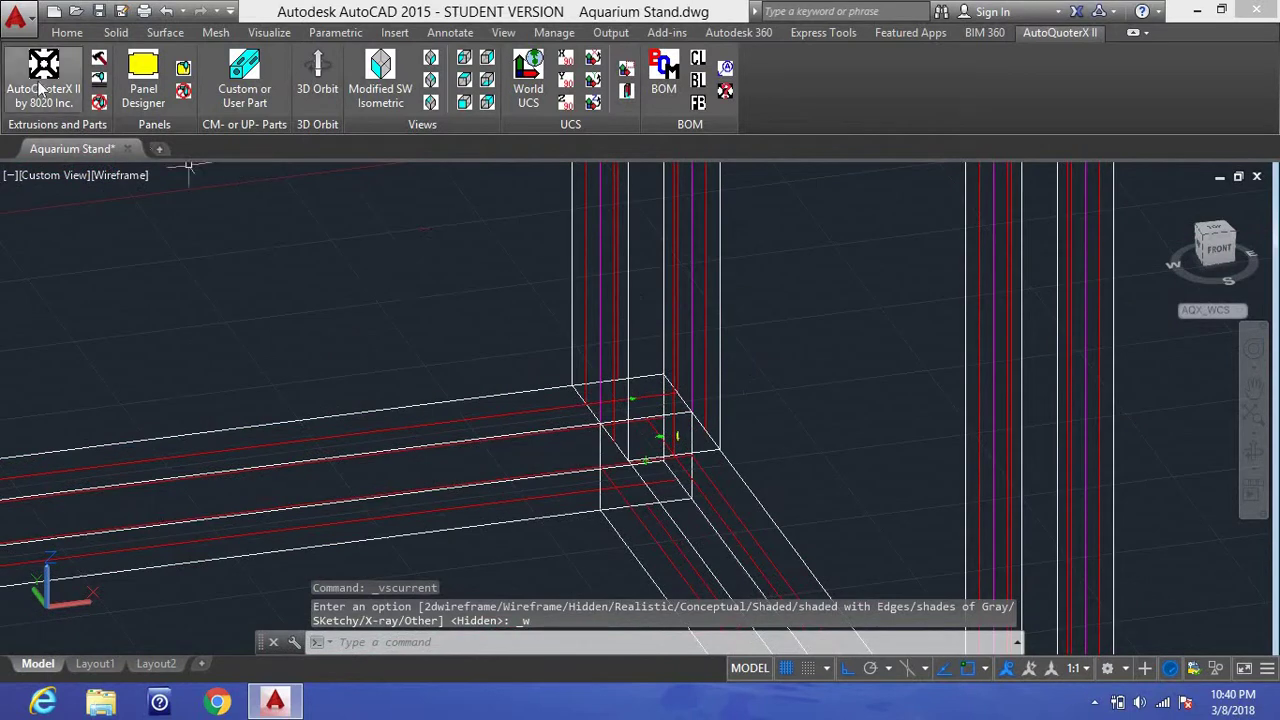
{"action": "left_click", "coordinate": [44, 88]}
{"action": "type", "text": "433"}
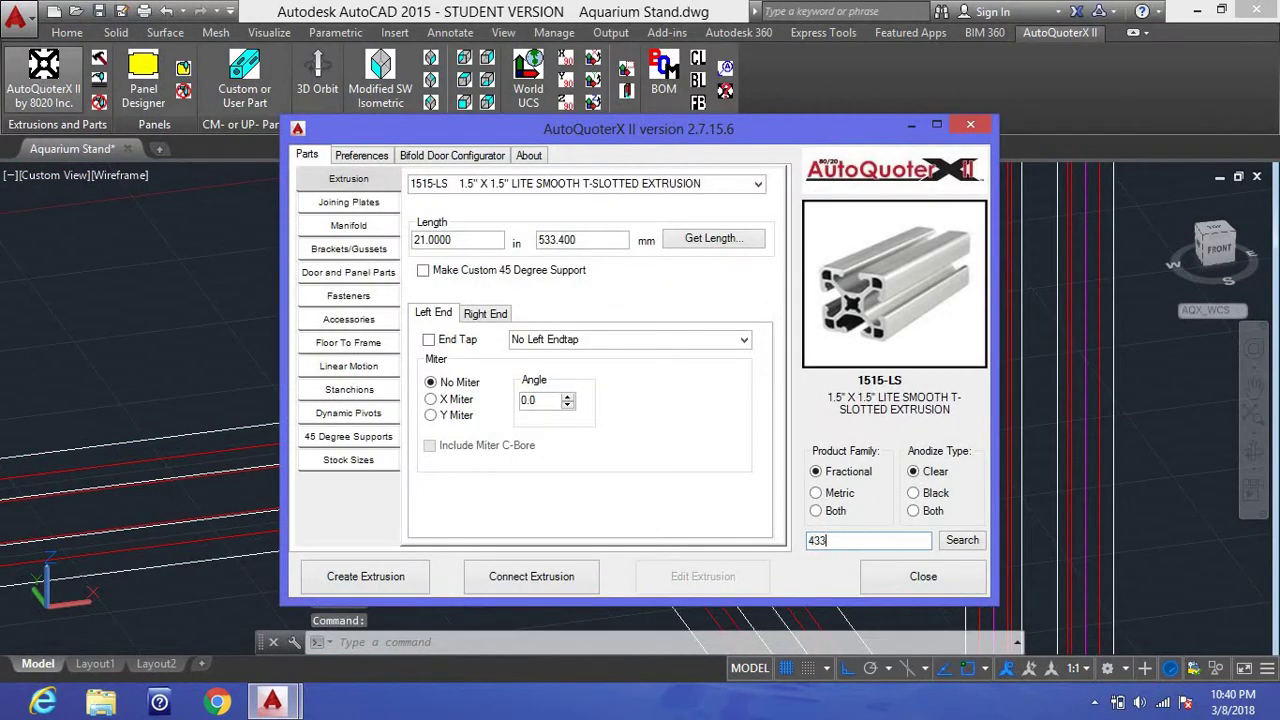
{"action": "type", "text": "6"}
{"action": "key", "text": "Return"}
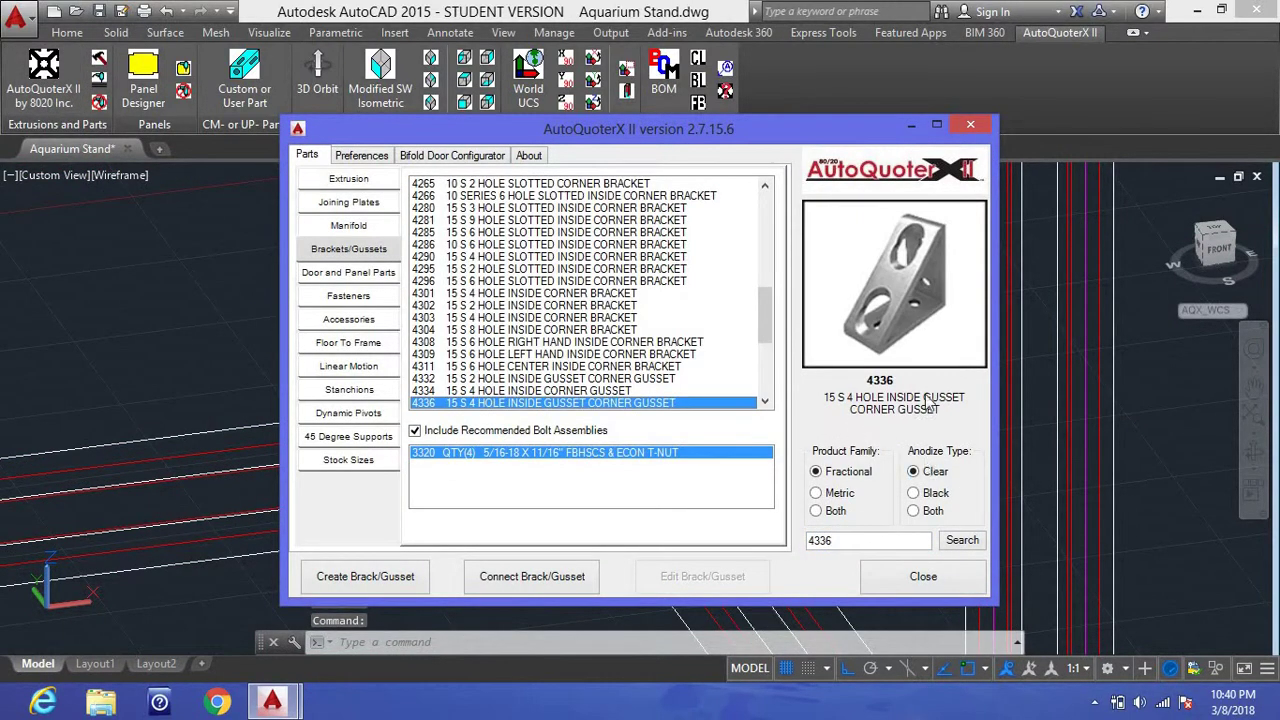
{"action": "left_click", "coordinate": [578, 429]}
{"action": "left_click", "coordinate": [578, 429]}
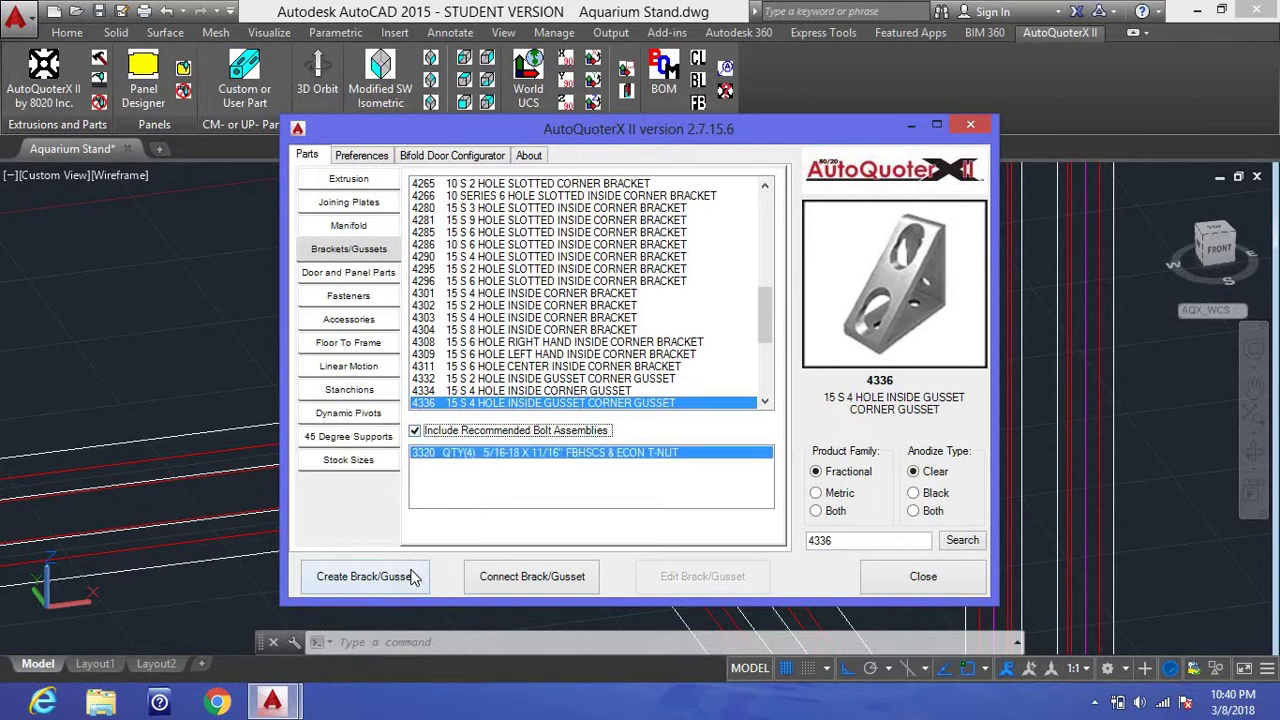
Step: Create a 4336 gusset at the foot of the rear right post, oriented to the left along the rear bottom rail
{"action": "left_click", "coordinate": [365, 576]}
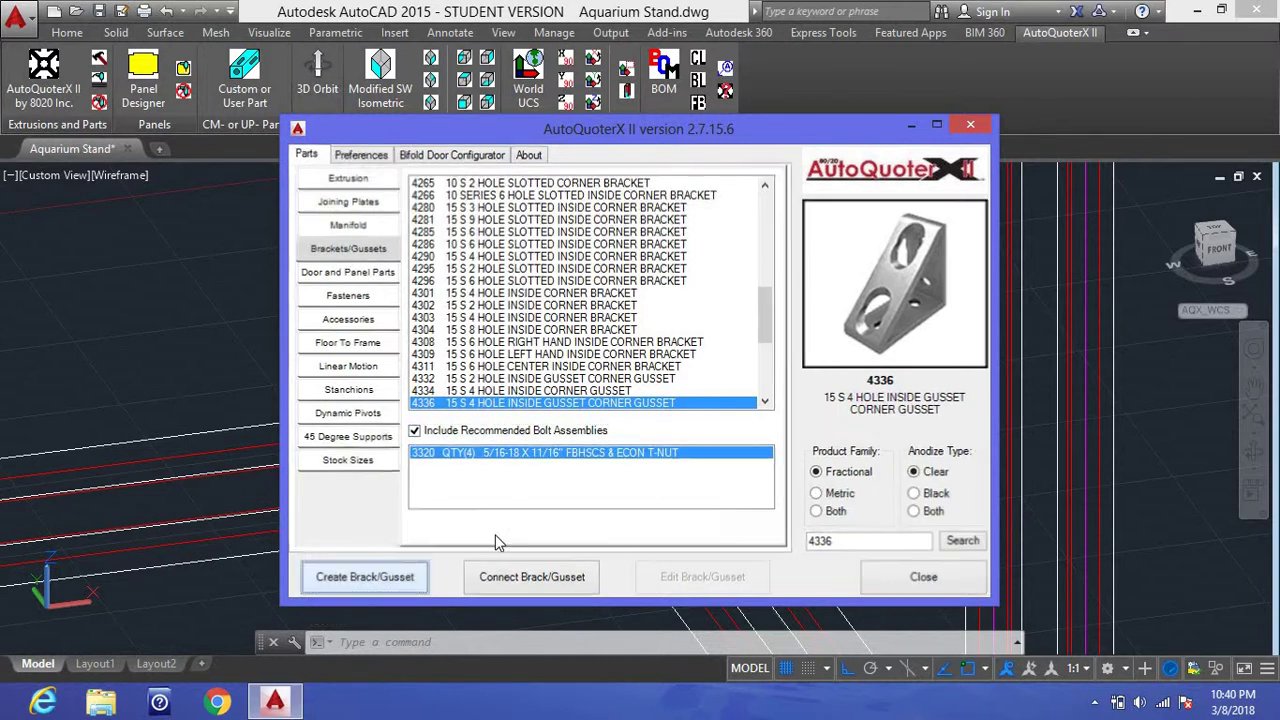
{"action": "scroll", "coordinate": [575, 415], "scroll_direction": "up", "scroll_amount": 3}
{"action": "left_click", "coordinate": [575, 415]}
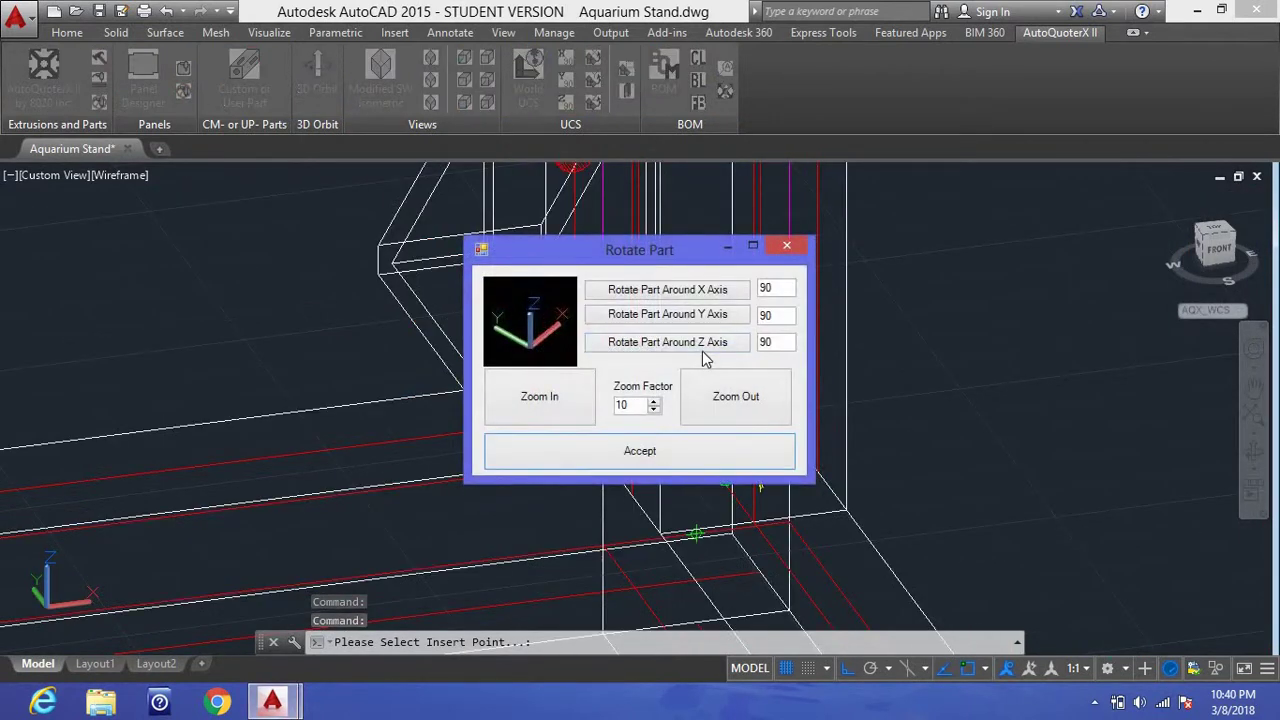
{"action": "left_click", "coordinate": [560, 449]}
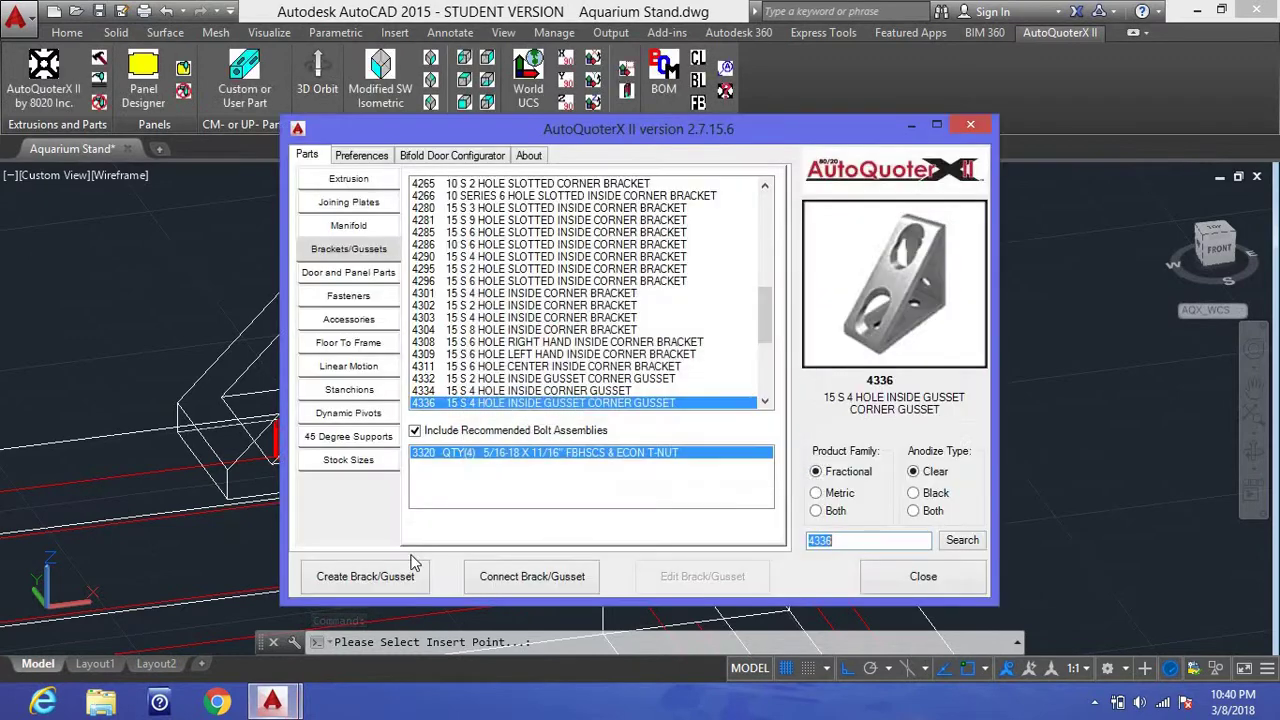
Step: Create a 4336 gusset at the front face of the rear right post's foot, rotated around the Z axis to face forward along the right bottom crosspiece
{"action": "left_click", "coordinate": [363, 576]}
{"action": "scroll", "coordinate": [575, 395], "scroll_direction": "up", "scroll_amount": 5}
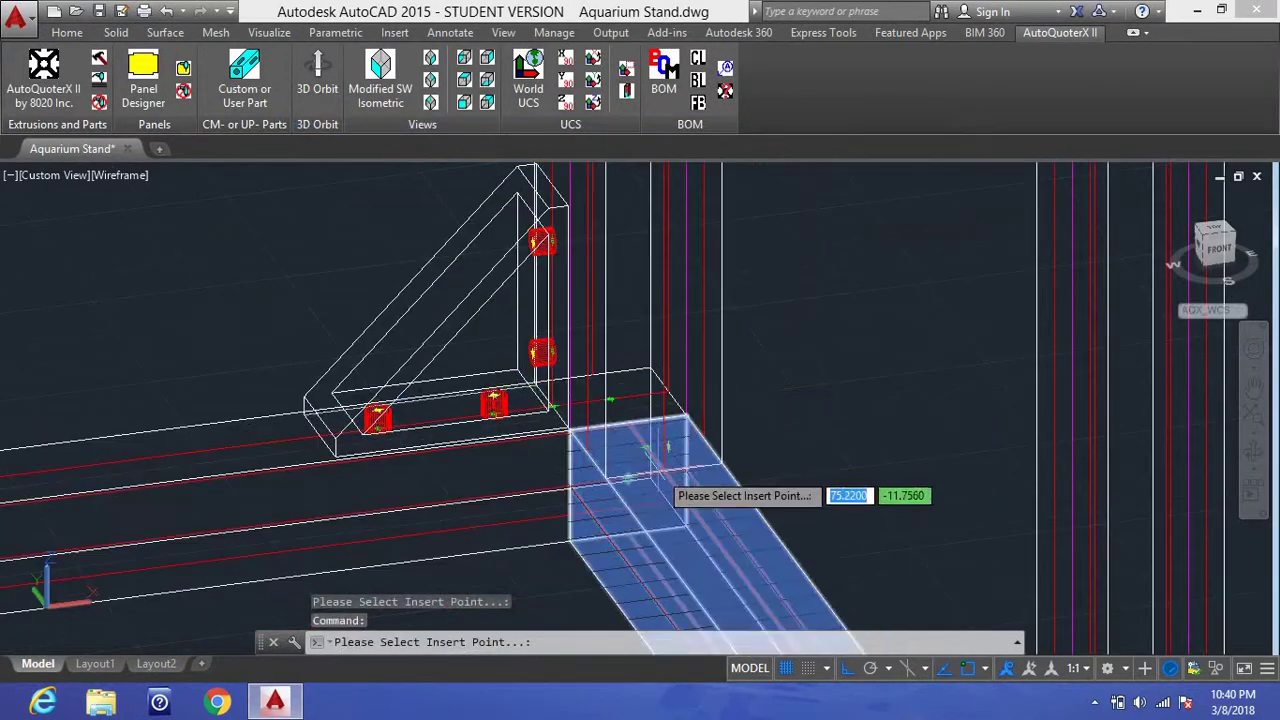
{"action": "scroll", "coordinate": [664, 487], "scroll_direction": "up", "scroll_amount": 2}
{"action": "left_click", "coordinate": [661, 455]}
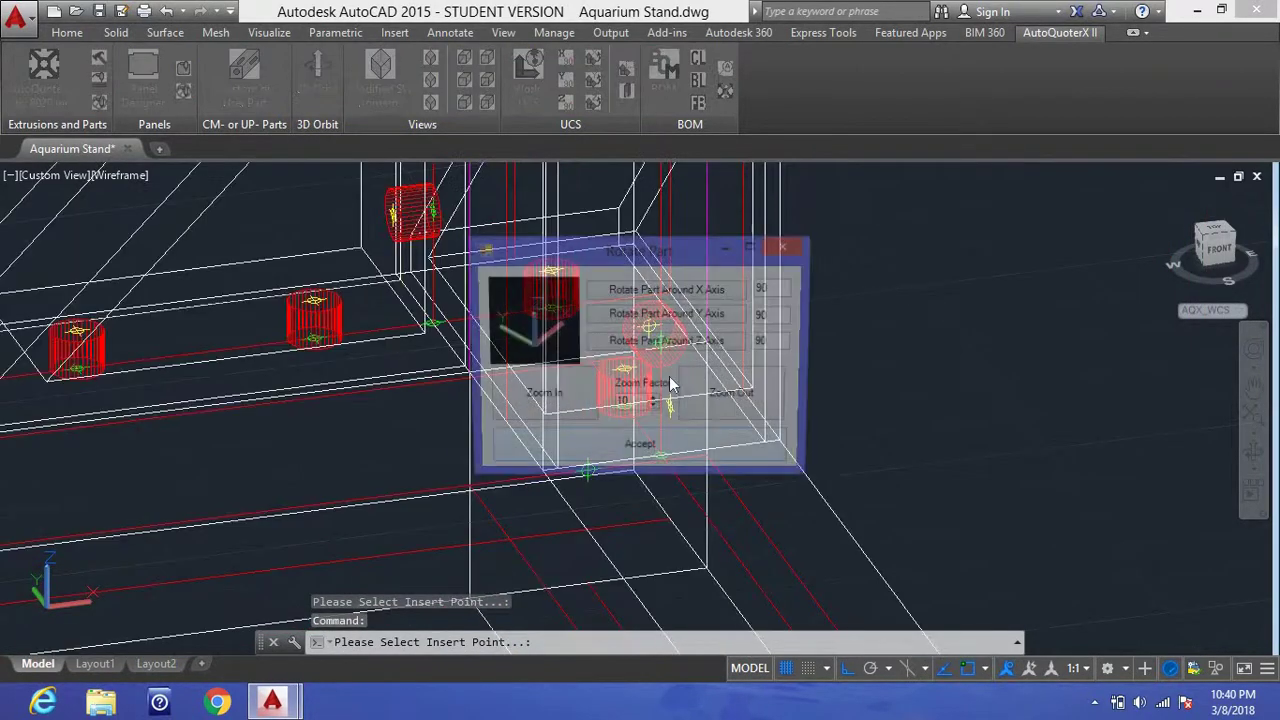
{"action": "left_click", "coordinate": [712, 345]}
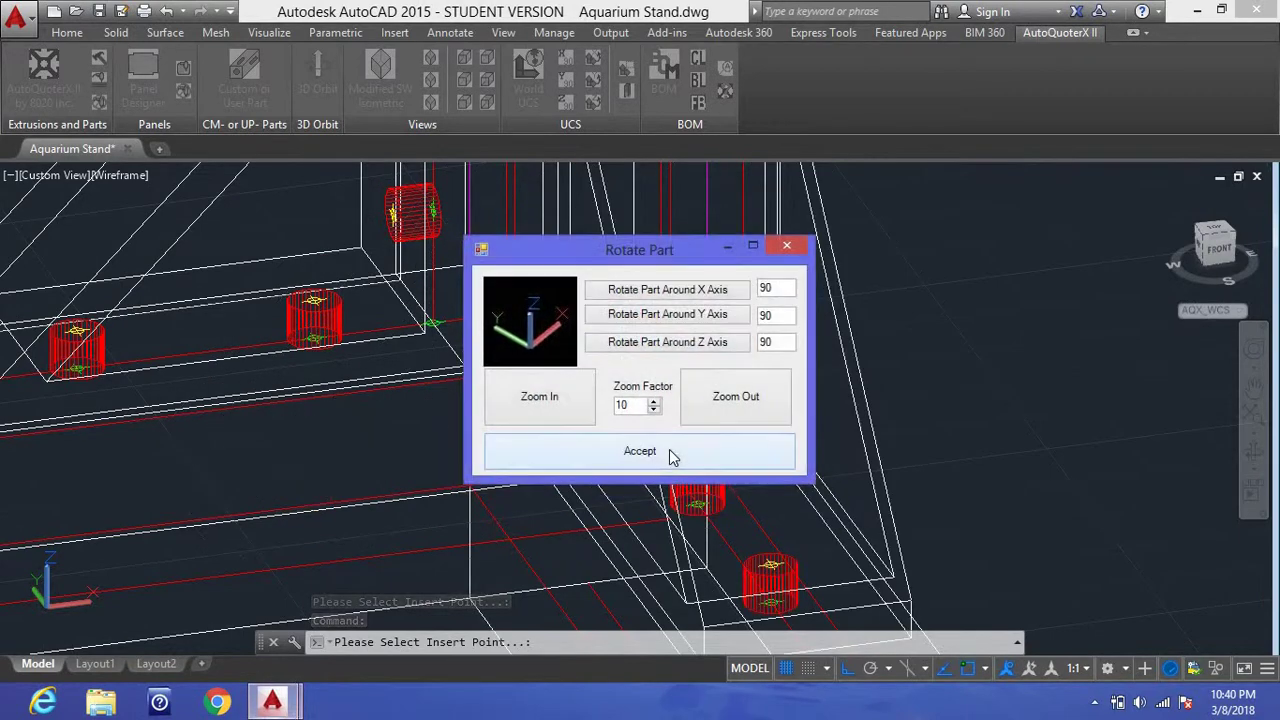
{"action": "left_click", "coordinate": [669, 449]}
Step: Create a 4336 gusset at the rear face of the front right post's foot, facing backward along the right bottom crosspiece in its default orientation
{"action": "left_click", "coordinate": [414, 577]}
{"action": "scroll", "coordinate": [465, 310], "scroll_direction": "up", "scroll_amount": 4}
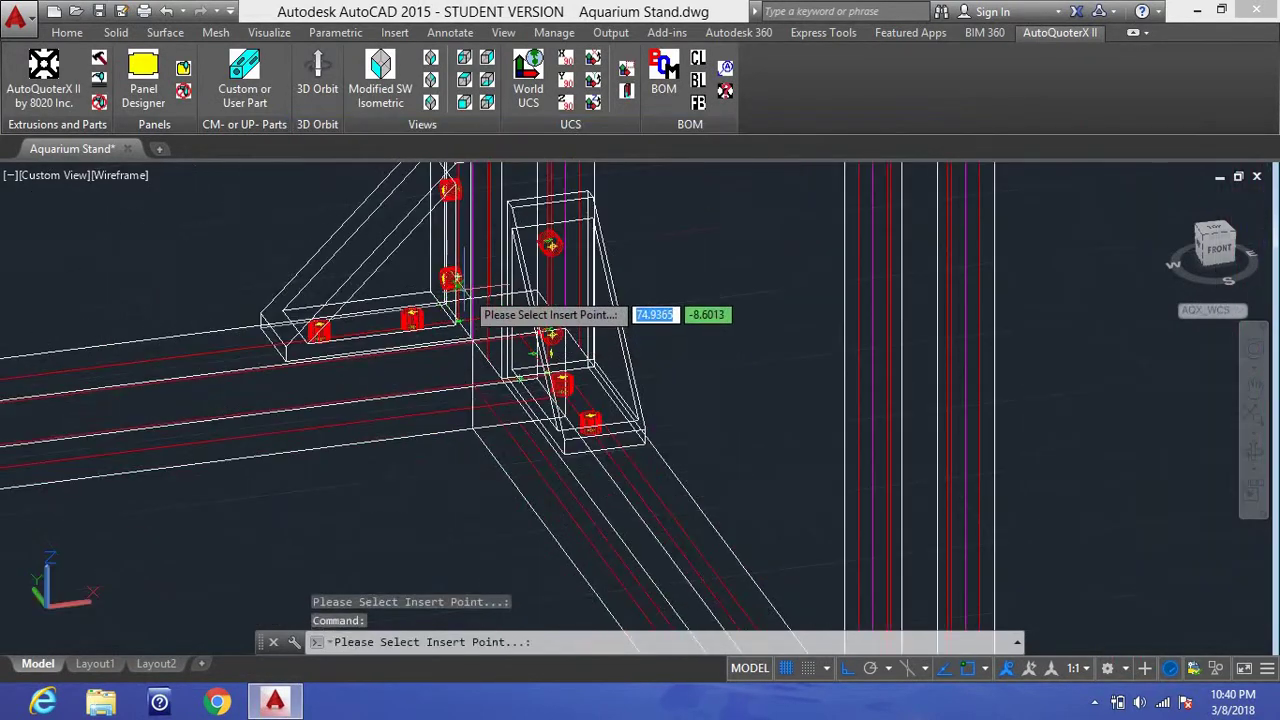
{"action": "scroll", "coordinate": [570, 414], "scroll_direction": "up", "scroll_amount": 2}
{"action": "scroll", "coordinate": [572, 410], "scroll_direction": "up", "scroll_amount": 5}
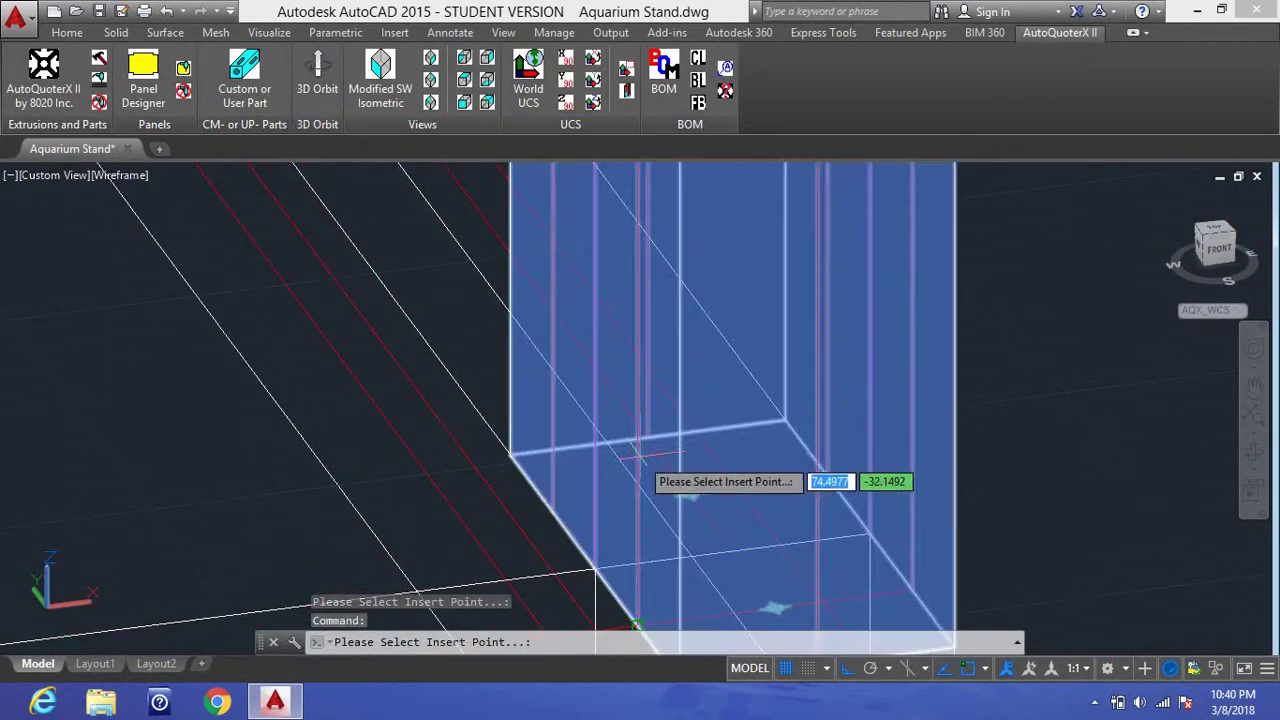
{"action": "left_click", "coordinate": [645, 437]}
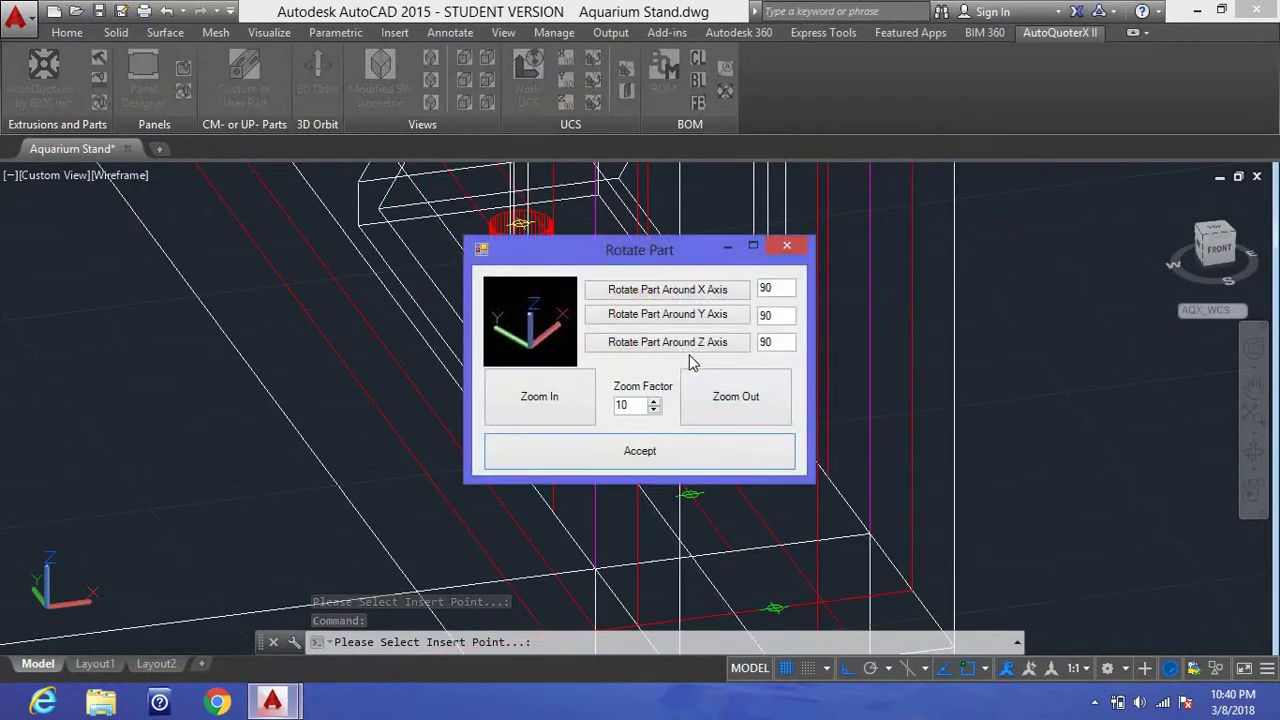
{"action": "left_click", "coordinate": [613, 453]}
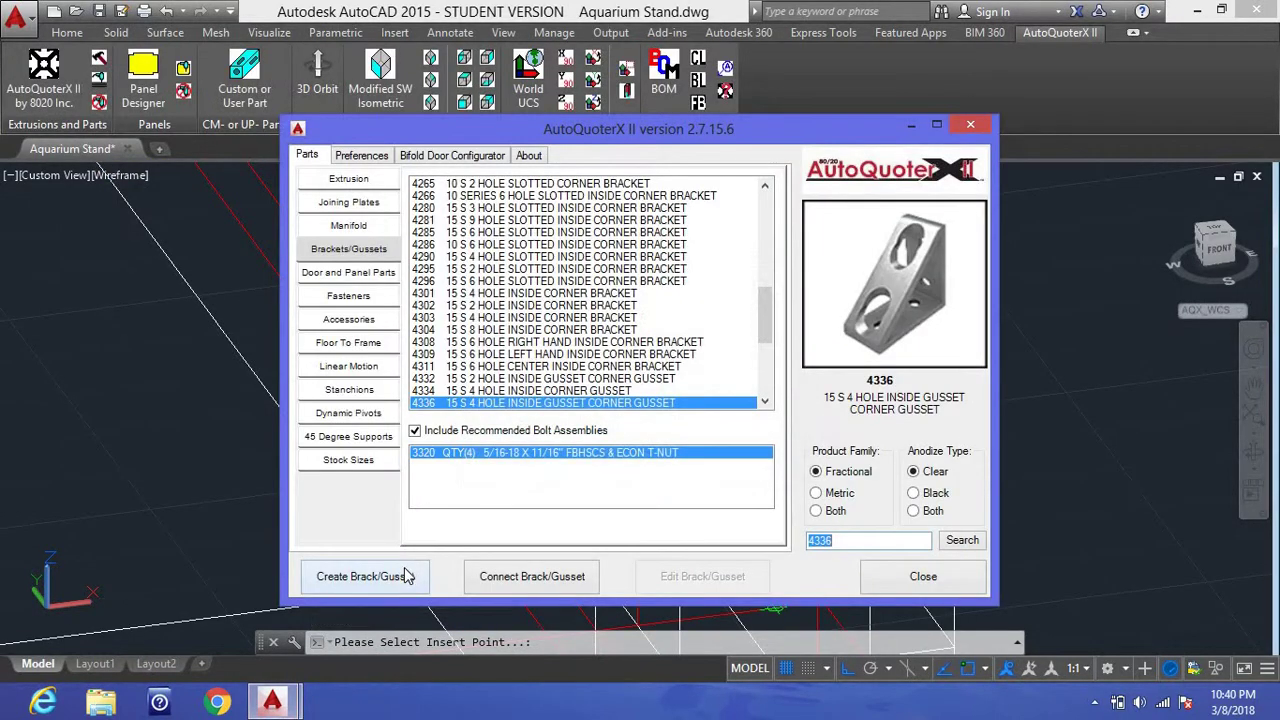
Step: Create a 4336 gusset at the rear face of the front right post's top, rotated around the X axis to fit under the right top crosspiece
{"action": "left_click", "coordinate": [406, 576]}
{"action": "scroll", "coordinate": [430, 430], "scroll_direction": "down", "scroll_amount": 5}
{"action": "scroll", "coordinate": [459, 380], "scroll_direction": "up", "scroll_amount": 4}
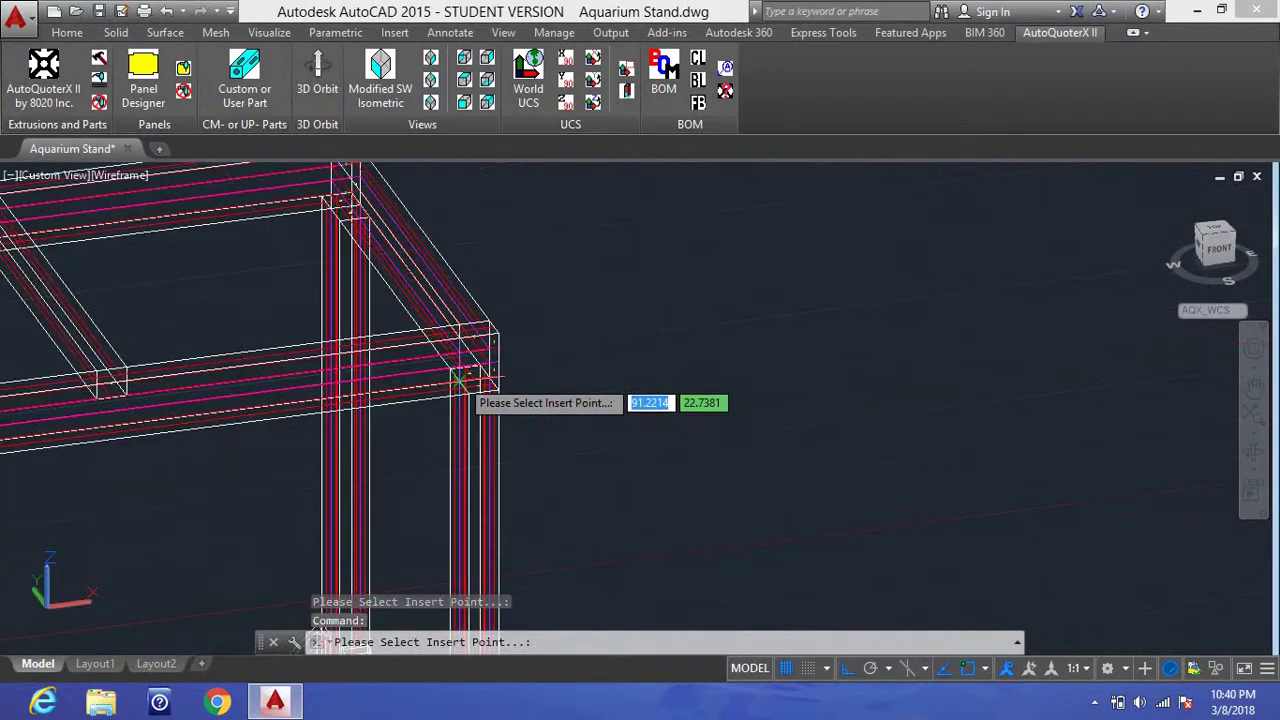
{"action": "scroll", "coordinate": [459, 380], "scroll_direction": "up", "scroll_amount": 5}
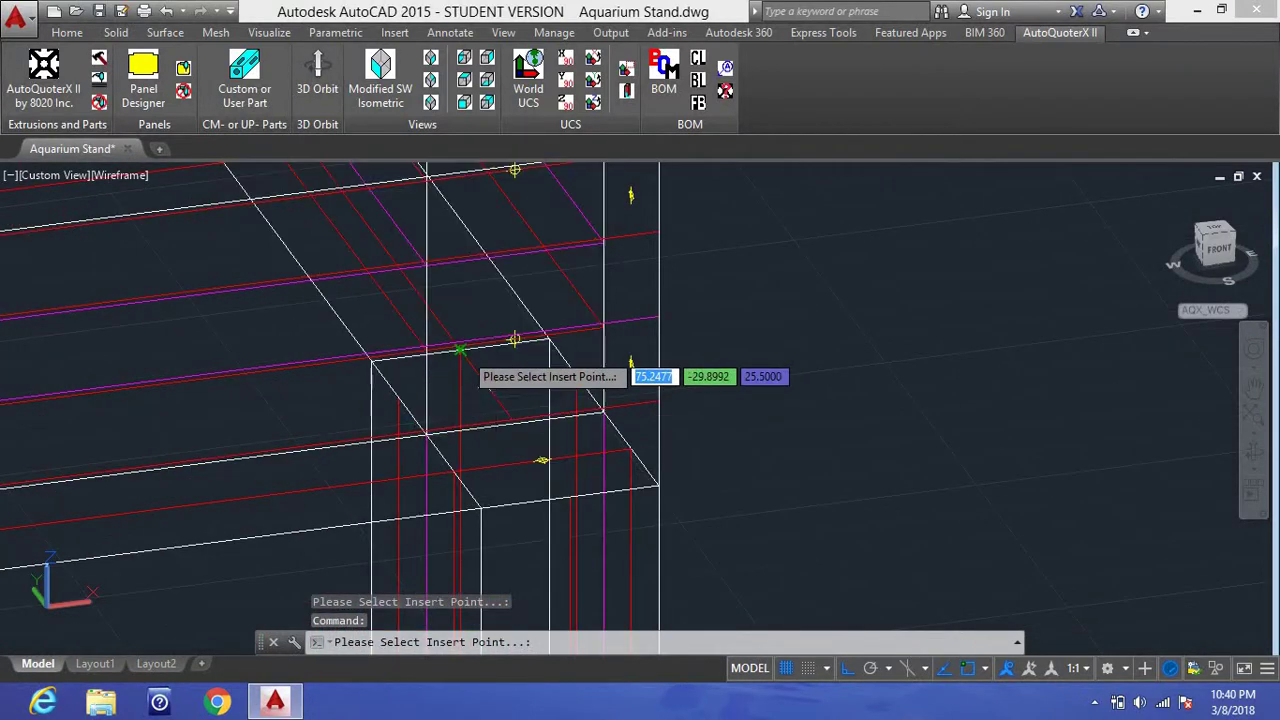
{"action": "left_click", "coordinate": [465, 362]}
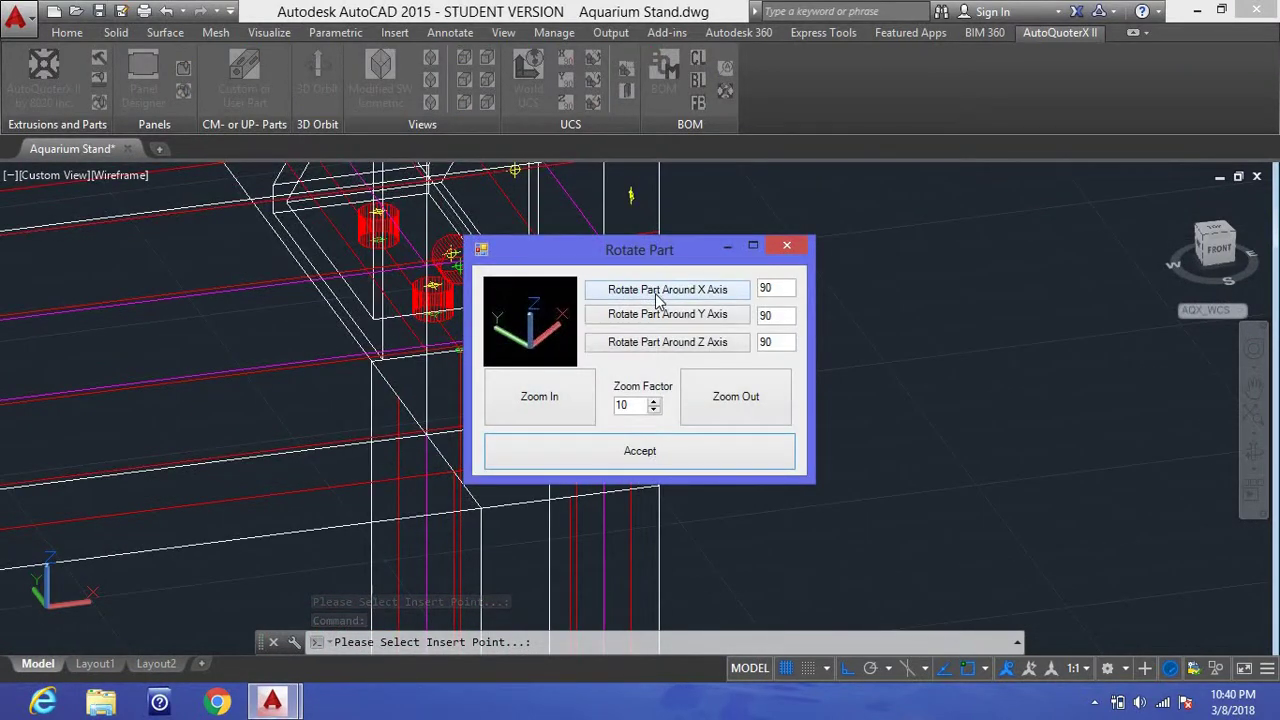
{"action": "left_click", "coordinate": [657, 300]}
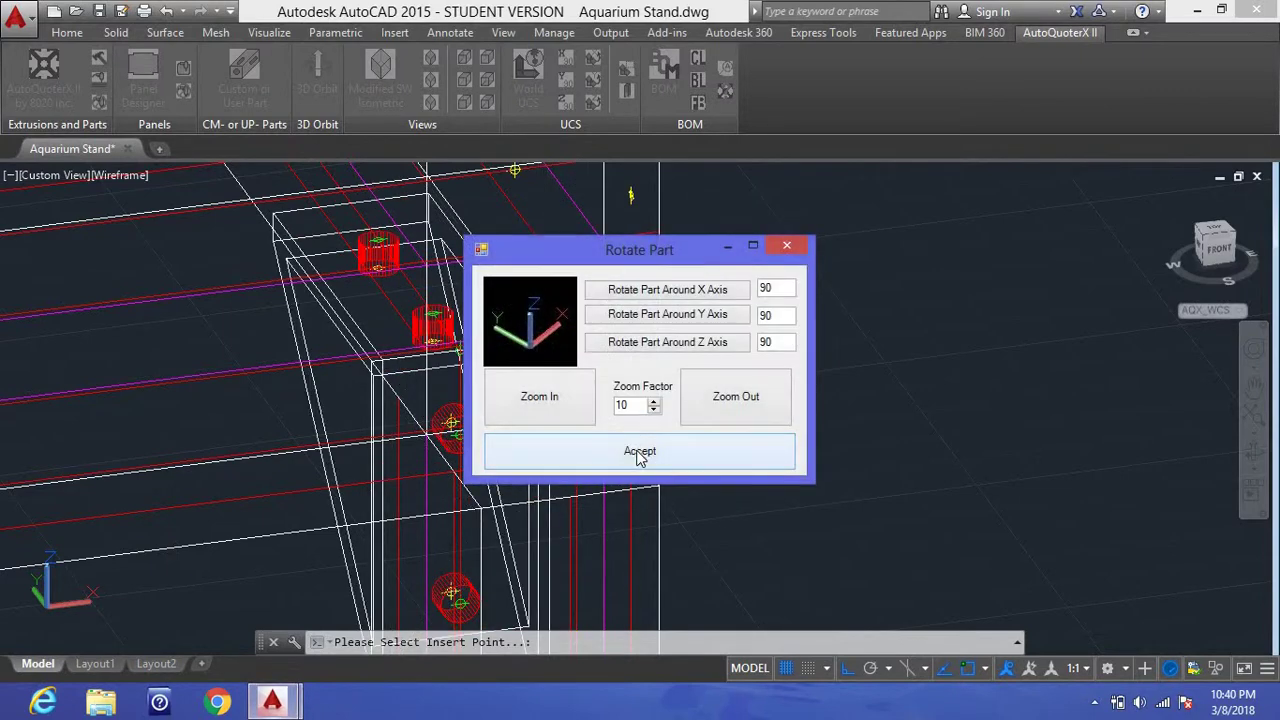
{"action": "left_click", "coordinate": [640, 452]}
Step: Create a 4336 gusset at the front face of the rear right post's top, rotated around the X and Z axes to face forward
{"action": "key", "text": "Return"}
{"action": "scroll", "coordinate": [600, 457], "scroll_direction": "up", "scroll_amount": 6}
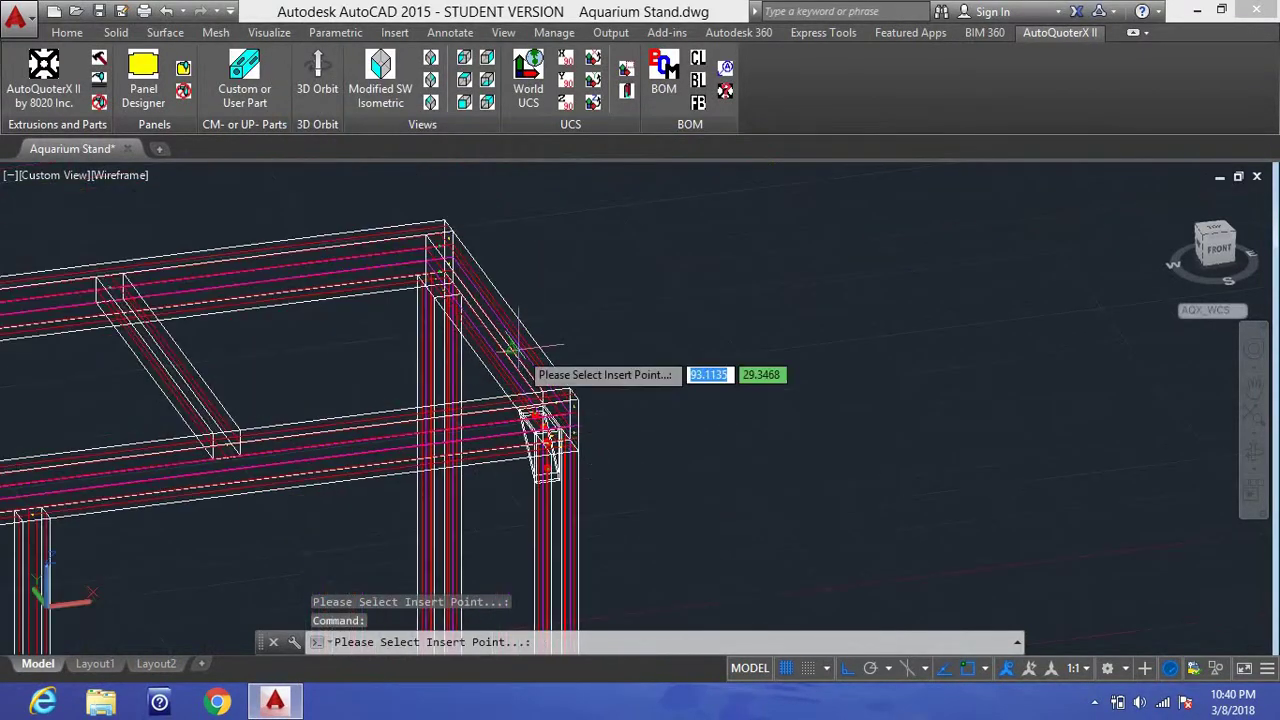
{"action": "scroll", "coordinate": [530, 419], "scroll_direction": "up", "scroll_amount": 3}
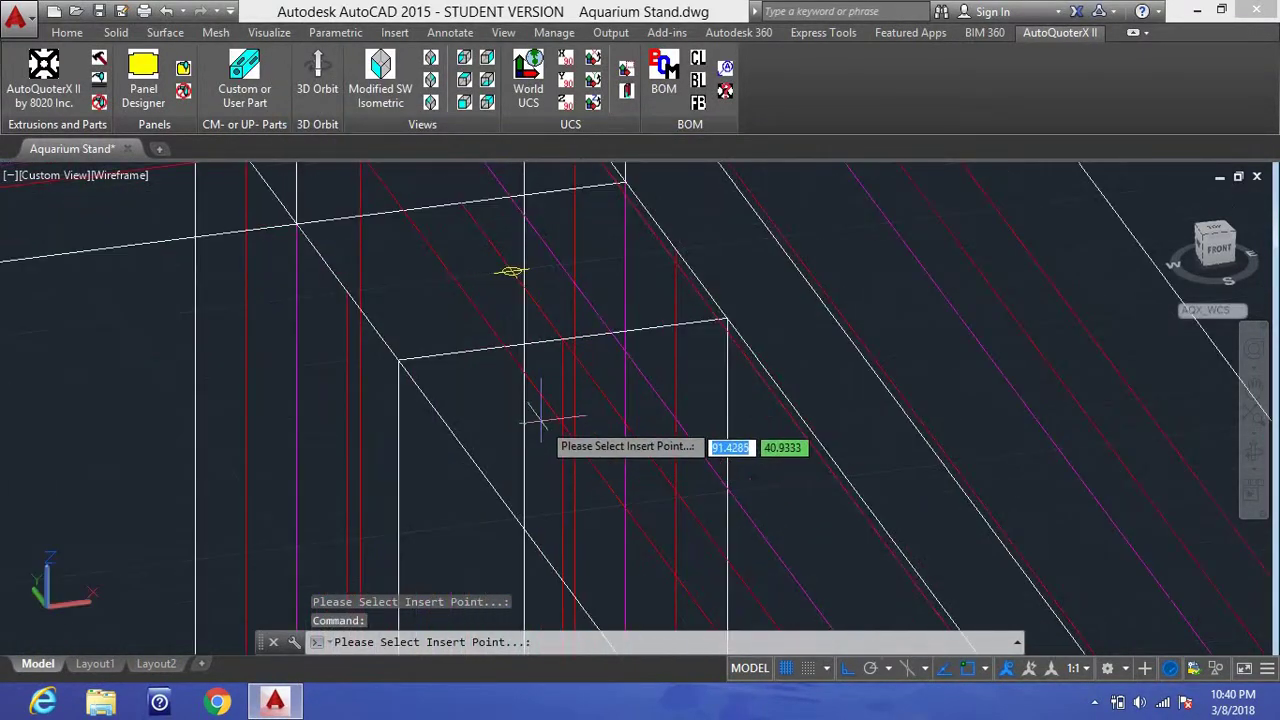
{"action": "left_click", "coordinate": [563, 341]}
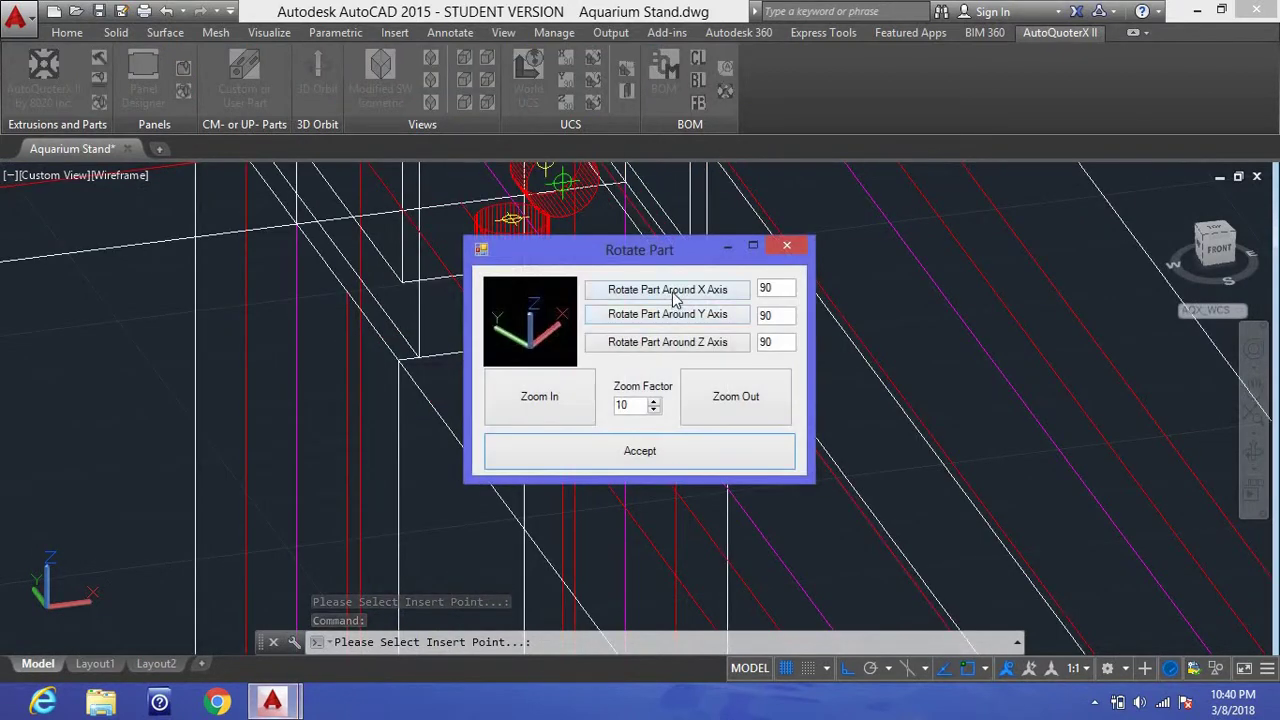
{"action": "left_click", "coordinate": [675, 298]}
{"action": "left_click", "coordinate": [660, 342]}
{"action": "left_click", "coordinate": [630, 451]}
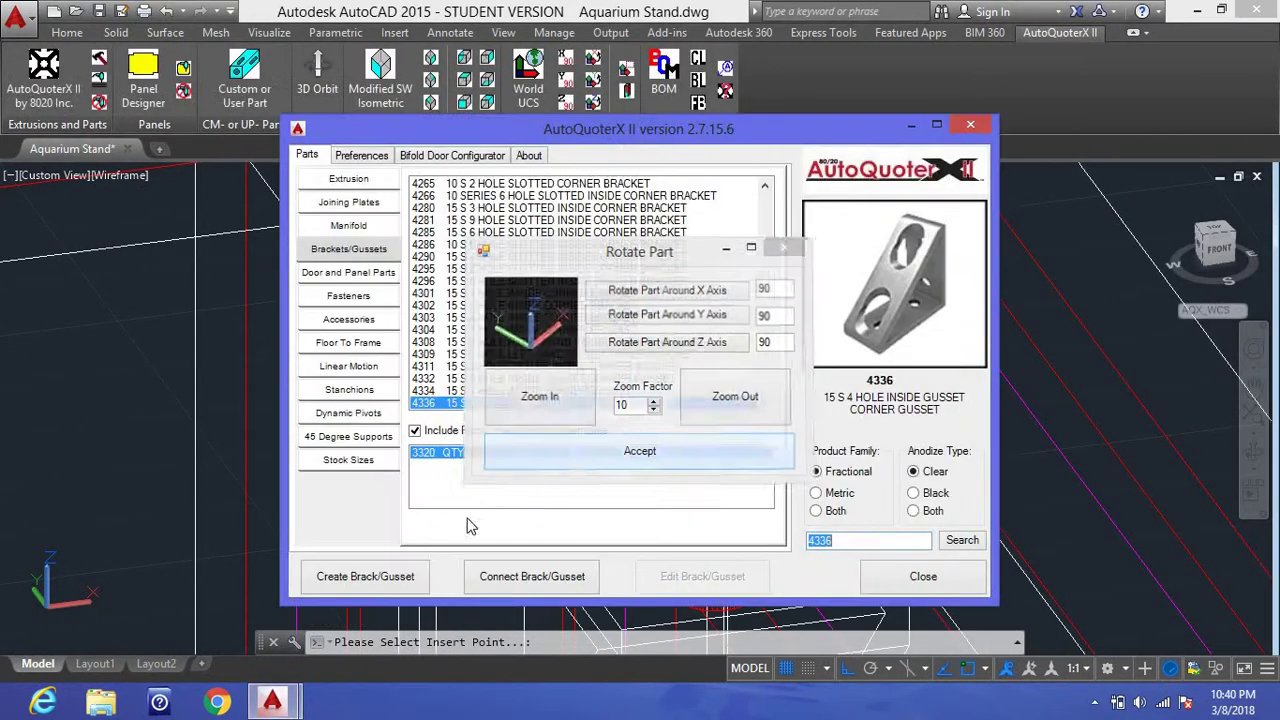
Step: Create a 4336 gusset at the left face of the rear right post's top, rotated around the Y axis to fit under the rear top beam
{"action": "left_click", "coordinate": [365, 576]}
{"action": "scroll", "coordinate": [405, 370], "scroll_direction": "up", "scroll_amount": 5}
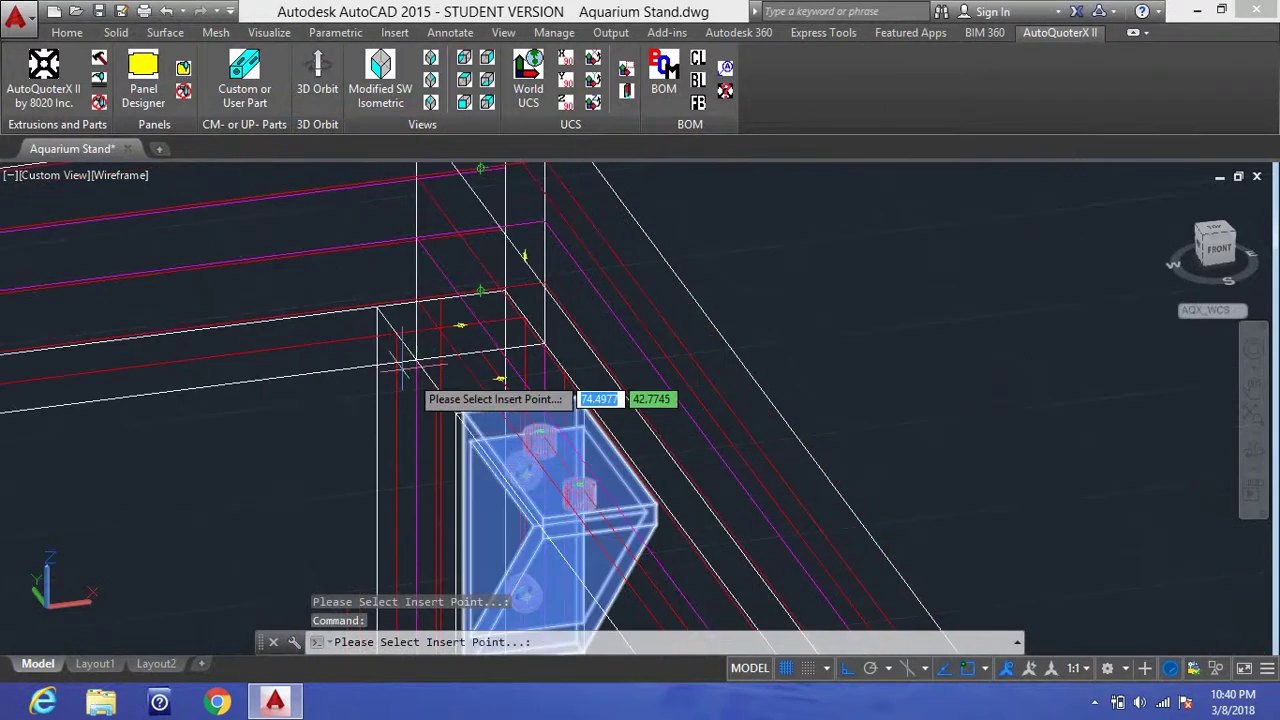
{"action": "scroll", "coordinate": [403, 360], "scroll_direction": "up", "scroll_amount": 2}
{"action": "left_click", "coordinate": [425, 307]}
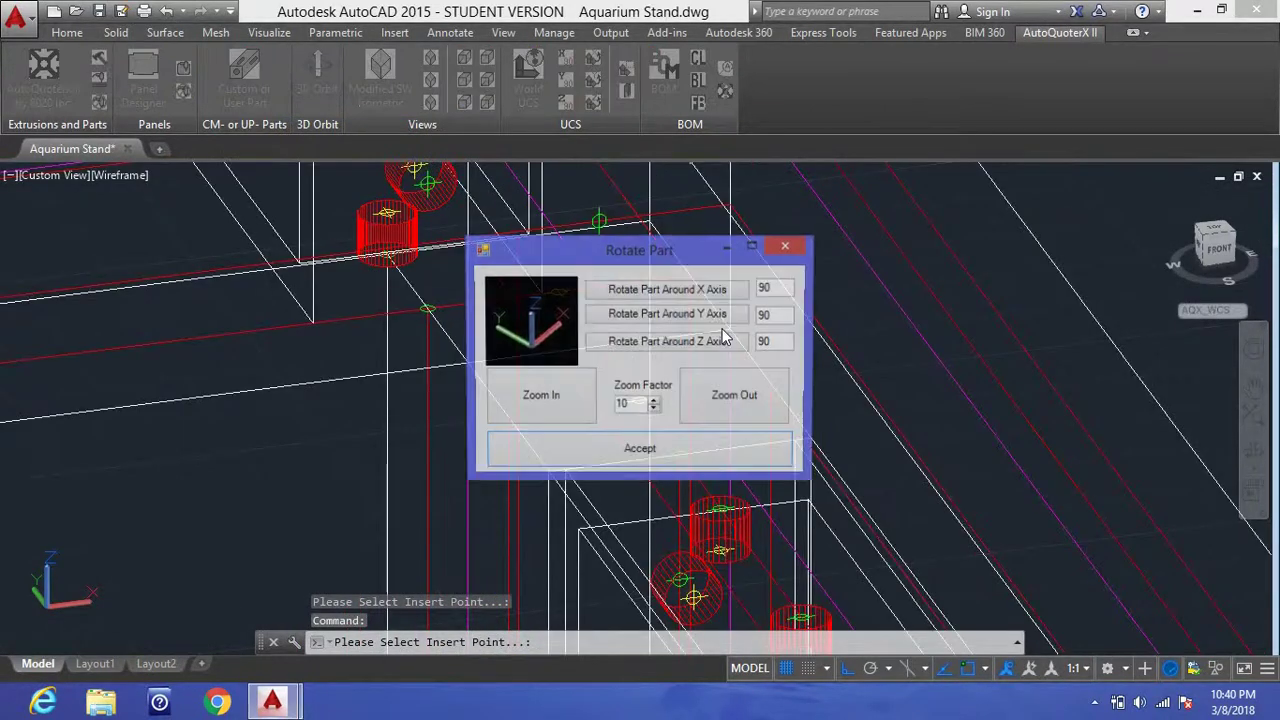
{"action": "left_click", "coordinate": [709, 324]}
{"action": "left_click", "coordinate": [710, 323]}
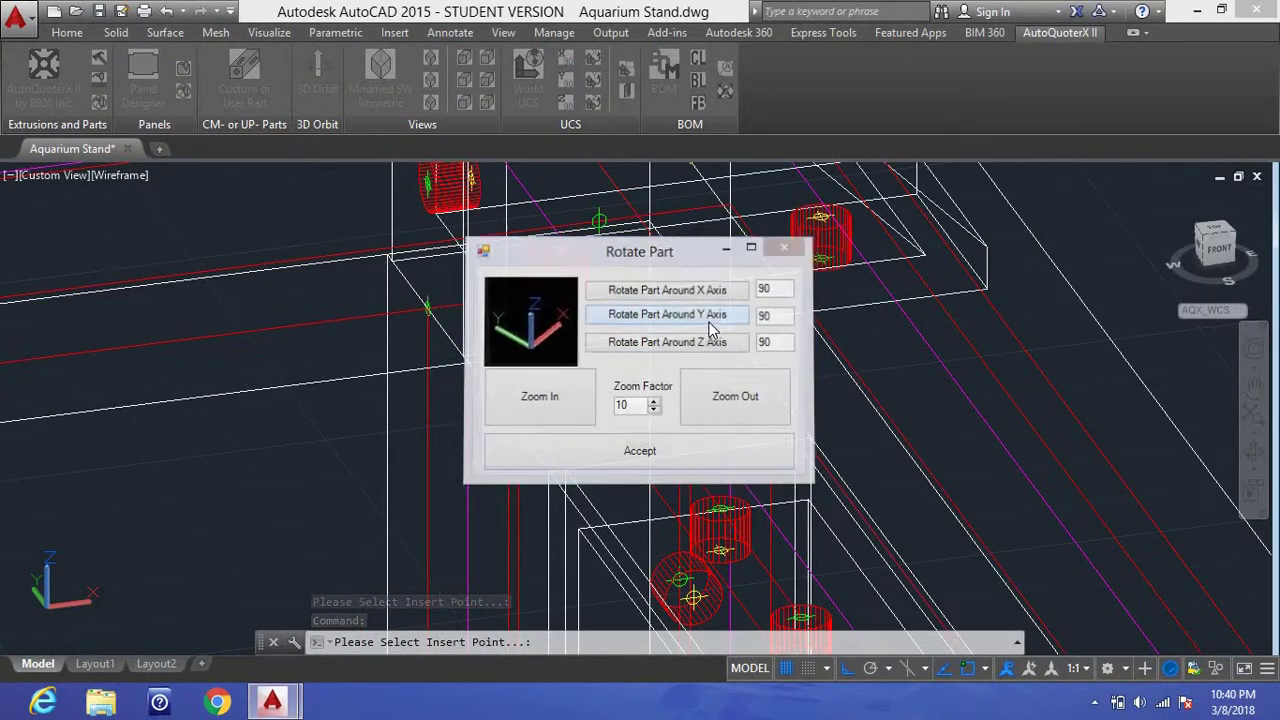
{"action": "left_click", "coordinate": [735, 396]}
{"action": "left_click", "coordinate": [605, 452]}
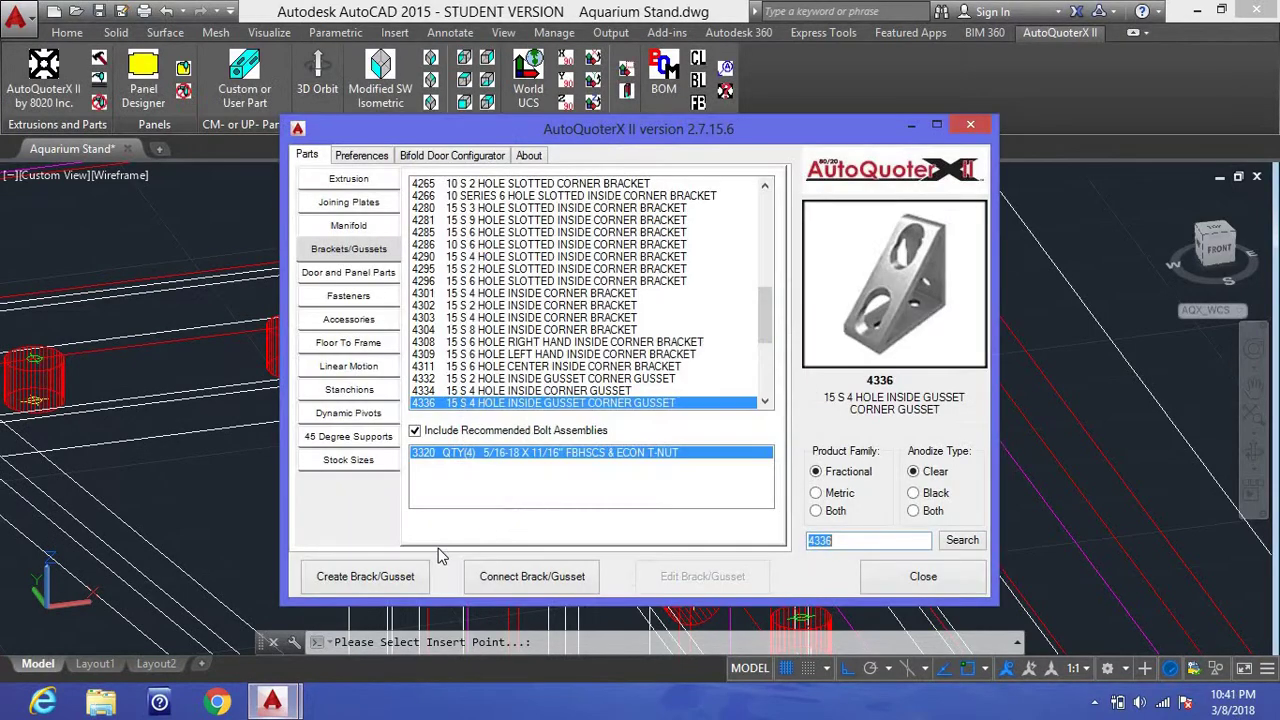
Step: Create a 4336 gusset at the foot of the rear left post, rotated around the Z axis to face right along the rear bottom rail
{"action": "left_click", "coordinate": [365, 577]}
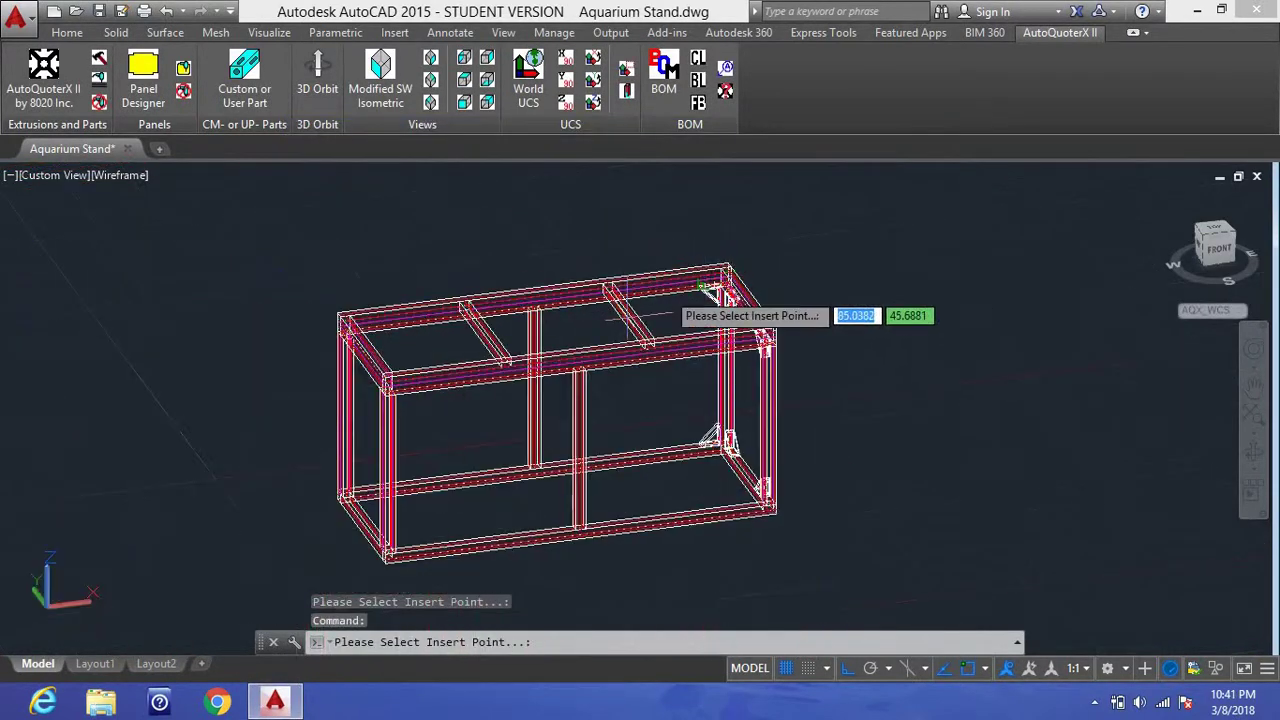
{"action": "scroll", "coordinate": [350, 498], "scroll_direction": "up", "scroll_amount": 8}
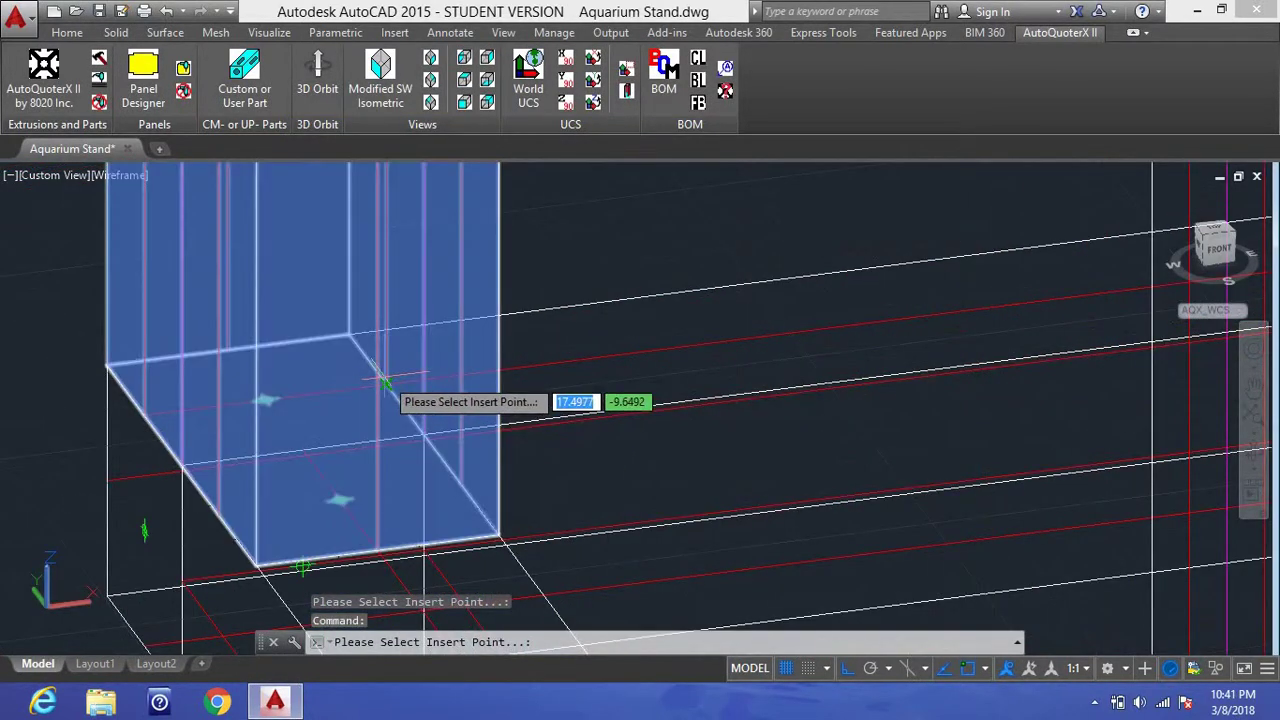
{"action": "left_click", "coordinate": [300, 566]}
{"action": "left_click", "coordinate": [630, 337]}
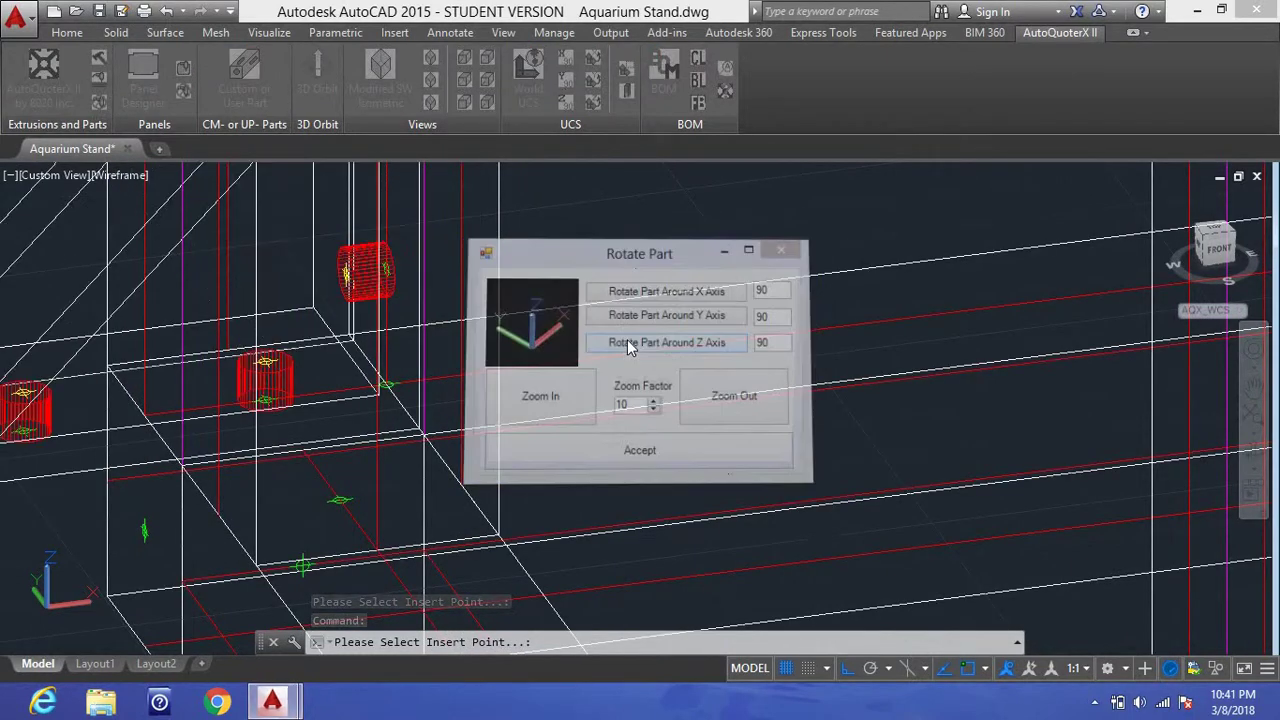
{"action": "left_click", "coordinate": [627, 340]}
{"action": "left_click", "coordinate": [579, 451]}
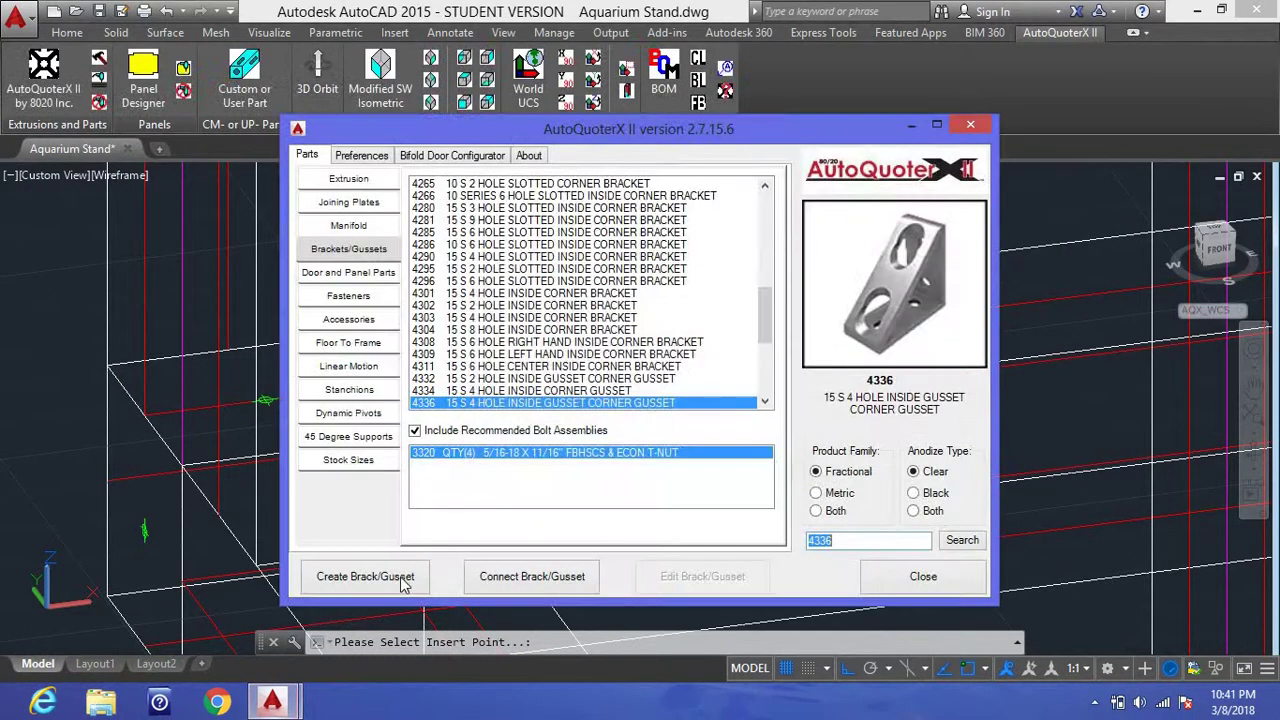
Step: Create a 4336 gusset at the right face of the rear left post's top, rotated around the Z and Y axes to fit under the rear top beam
{"action": "left_click", "coordinate": [366, 573]}
{"action": "scroll", "coordinate": [432, 528], "scroll_direction": "down", "scroll_amount": 6}
{"action": "scroll", "coordinate": [443, 357], "scroll_direction": "up", "scroll_amount": 10}
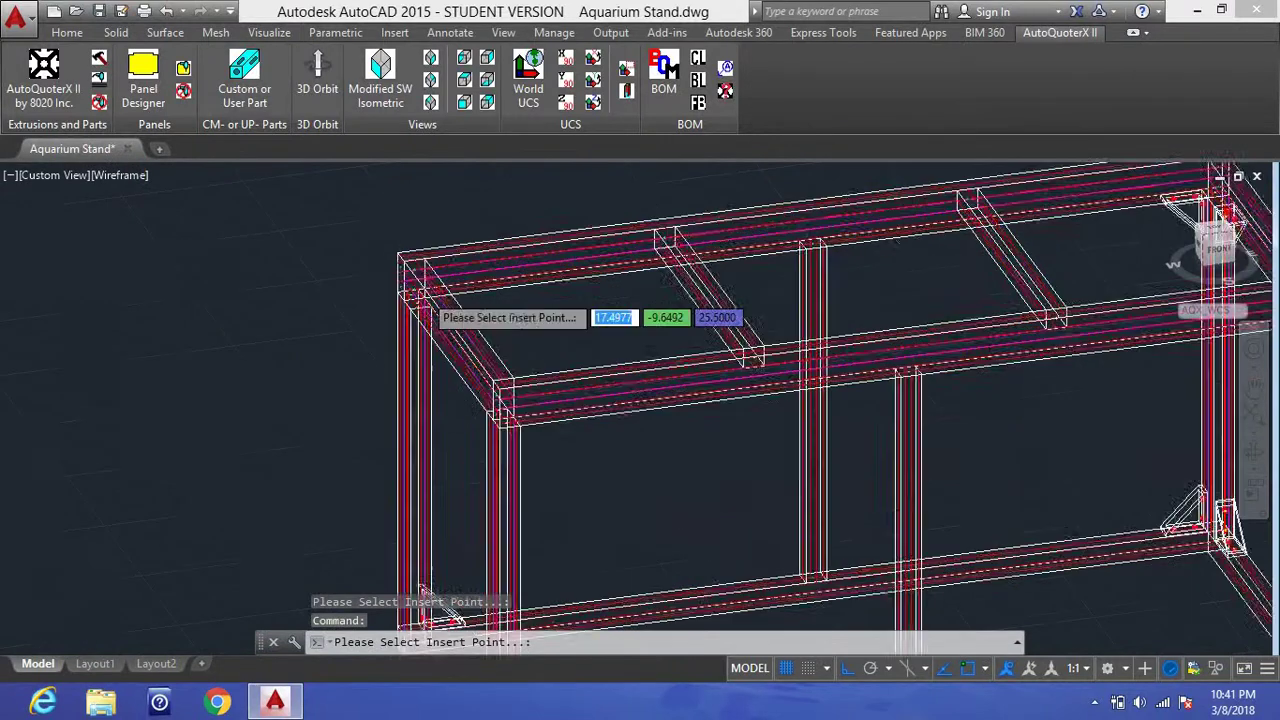
{"action": "scroll", "coordinate": [443, 397], "scroll_direction": "down", "scroll_amount": 15}
{"action": "middle_click_drag", "start_coordinate": [443, 397], "coordinate": [282, 304]}
{"action": "scroll", "coordinate": [450, 320], "scroll_direction": "up", "scroll_amount": 8}
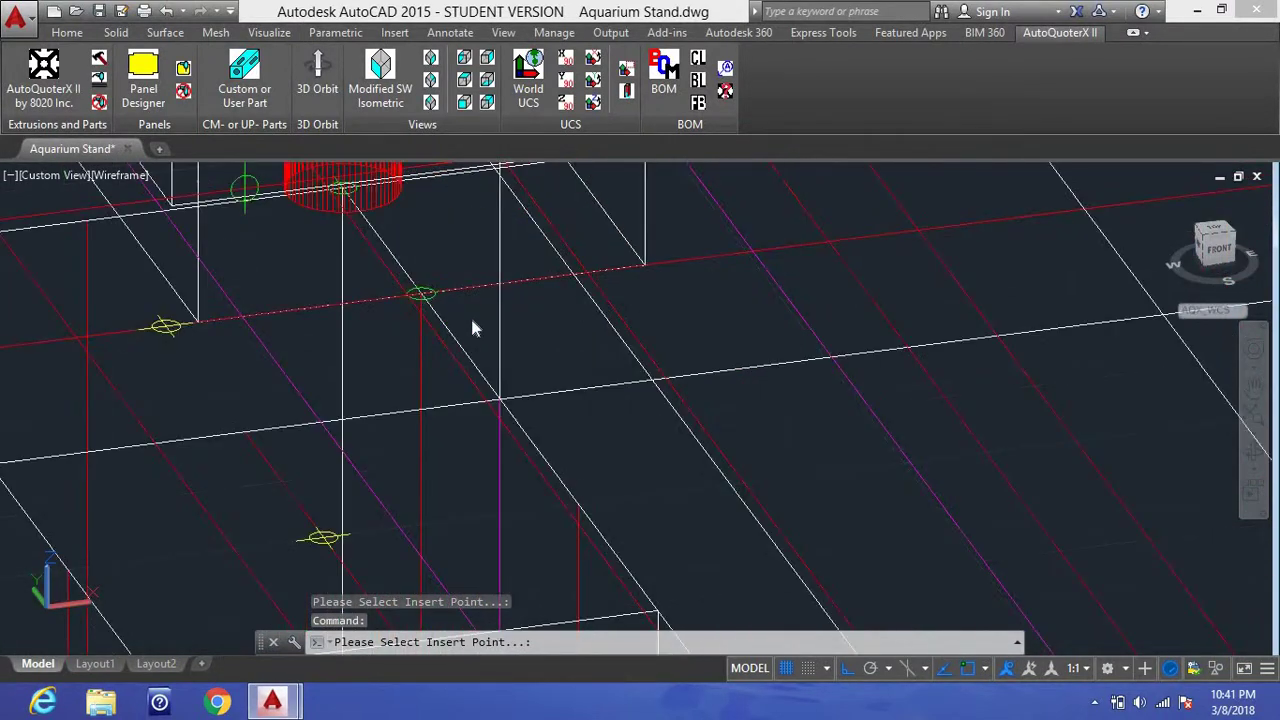
{"action": "left_click", "coordinate": [471, 329]}
{"action": "left_click", "coordinate": [671, 348]}
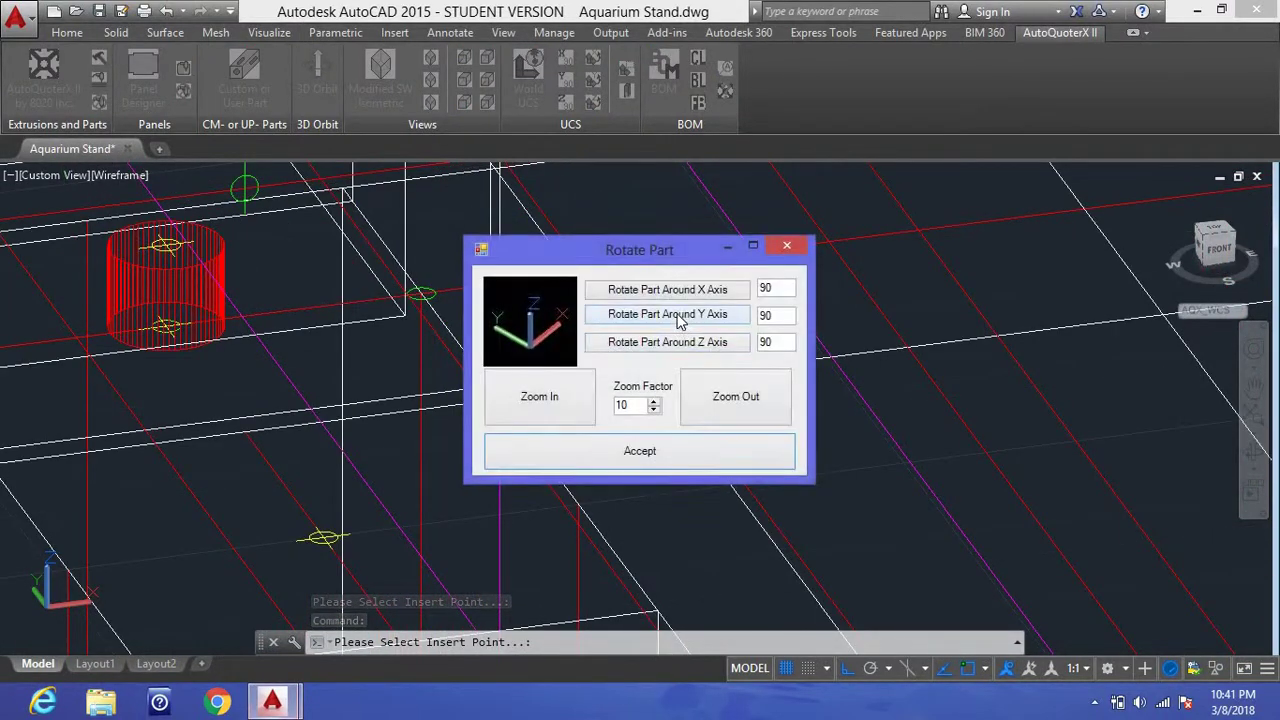
{"action": "left_click", "coordinate": [677, 315]}
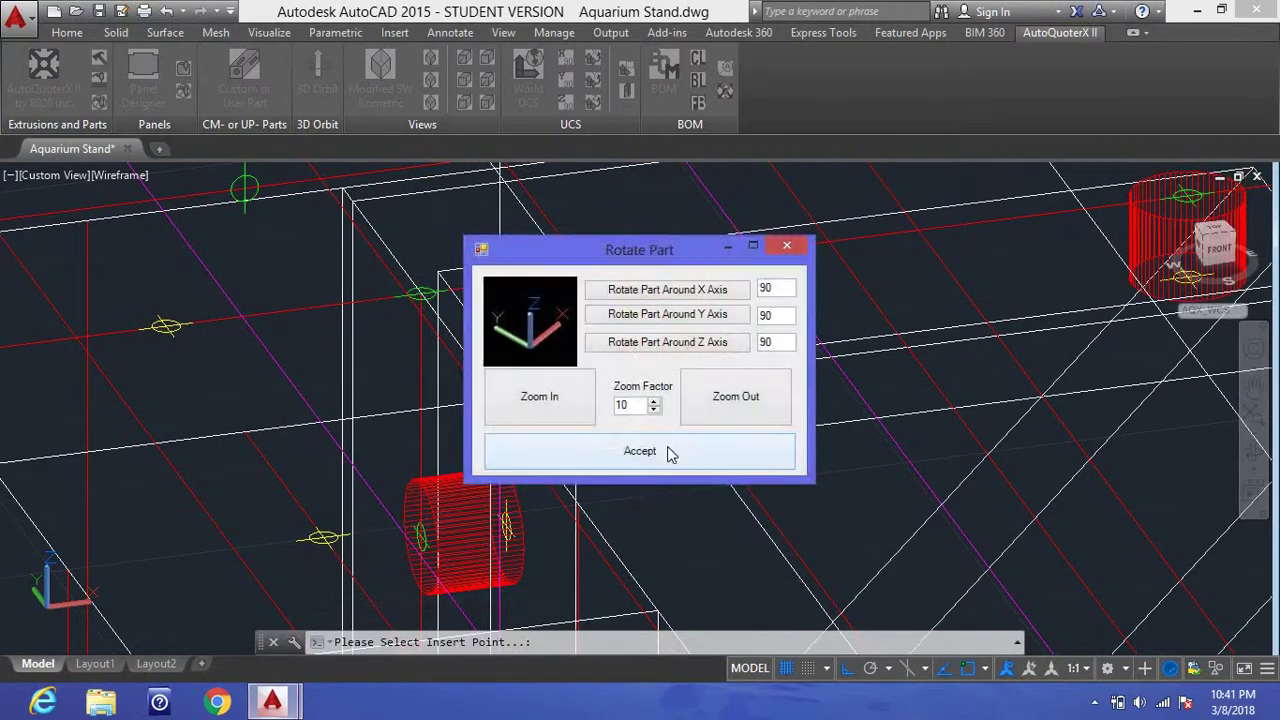
{"action": "left_click", "coordinate": [666, 451]}
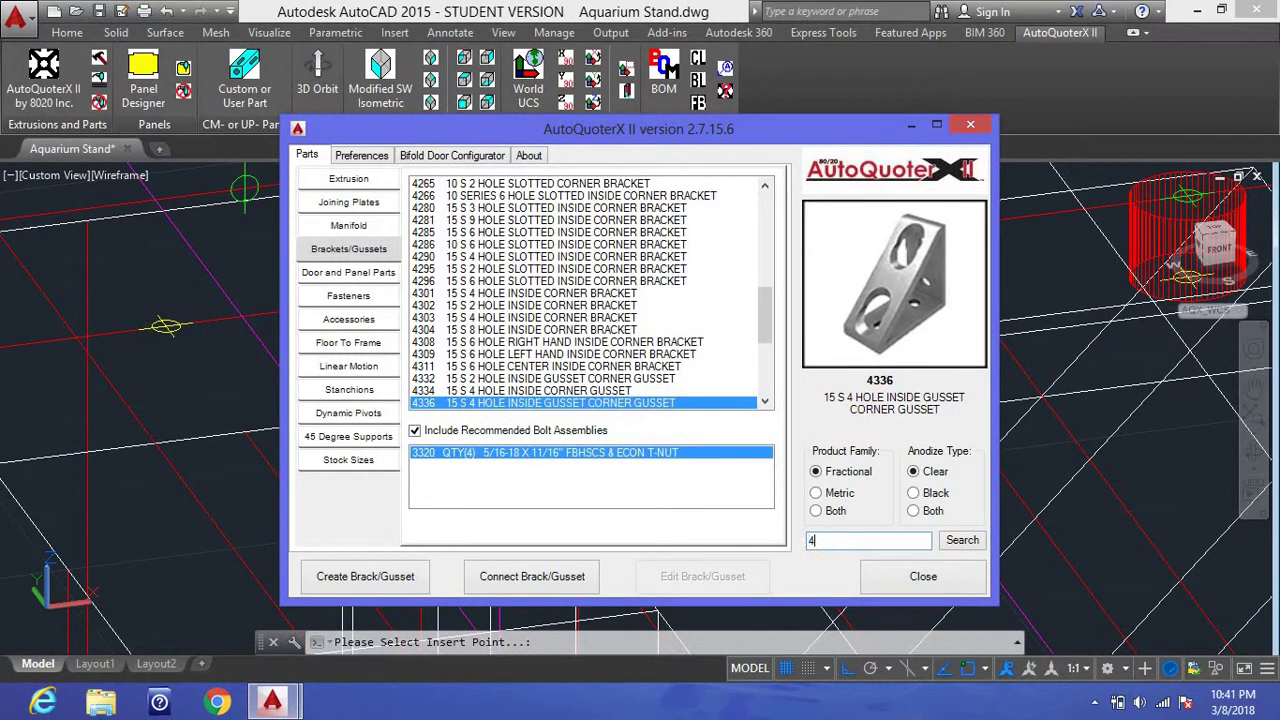
Step: Find part 4332 and create this 2-hole gusset beneath the rear end of the left intermediate top crosspiece, rotated around the X axis
{"action": "key", "text": "Return"}
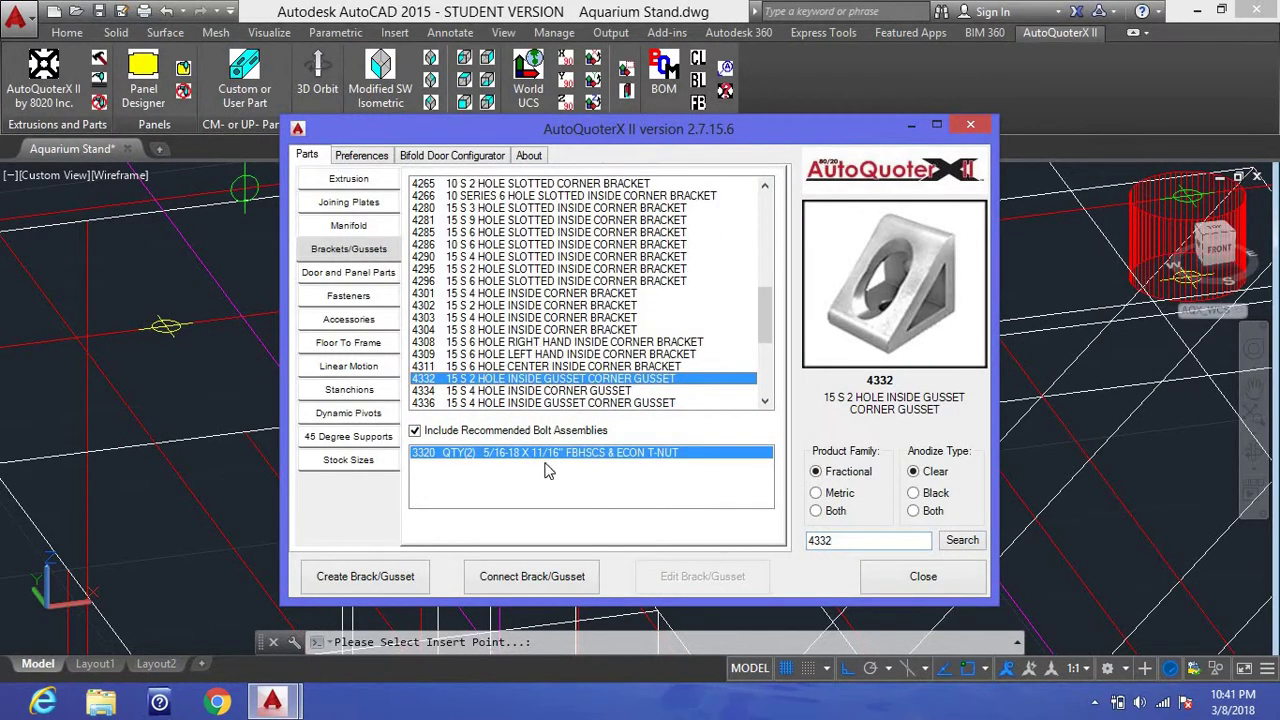
{"action": "left_click", "coordinate": [365, 577]}
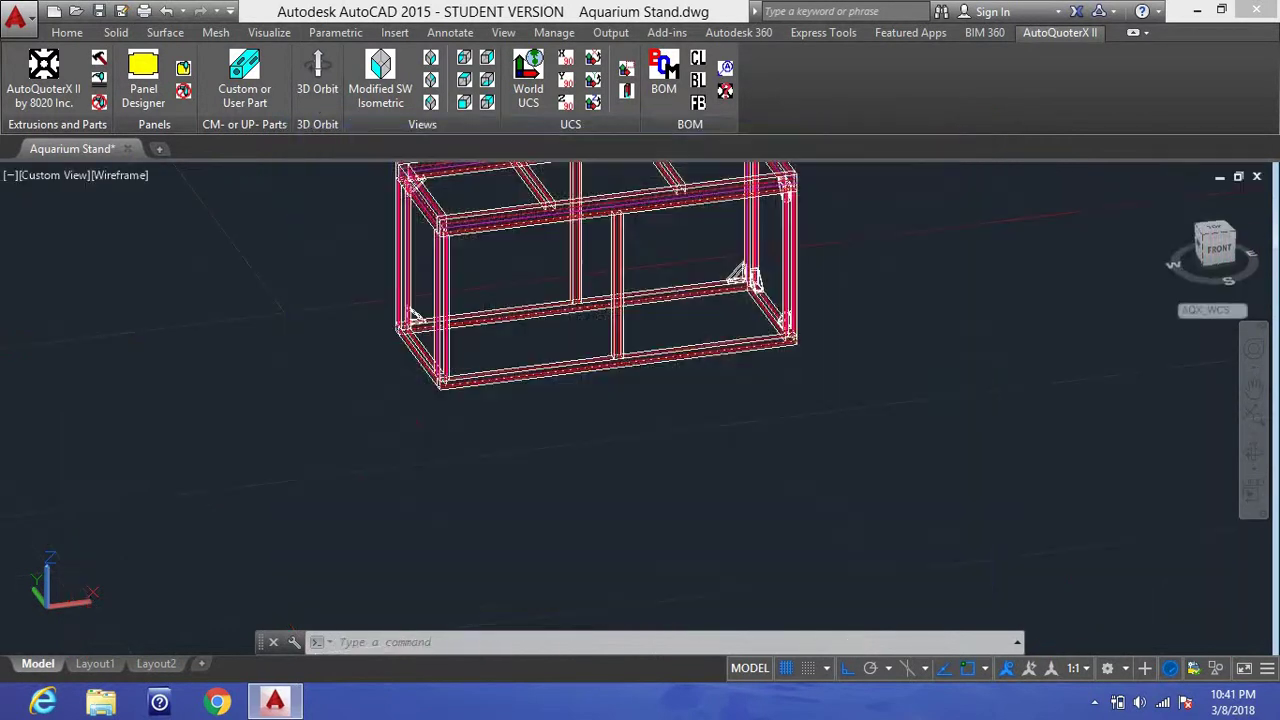
{"action": "scroll", "coordinate": [340, 345], "scroll_direction": "up", "scroll_amount": 5}
{"action": "scroll", "coordinate": [618, 230], "scroll_direction": "up", "scroll_amount": 8}
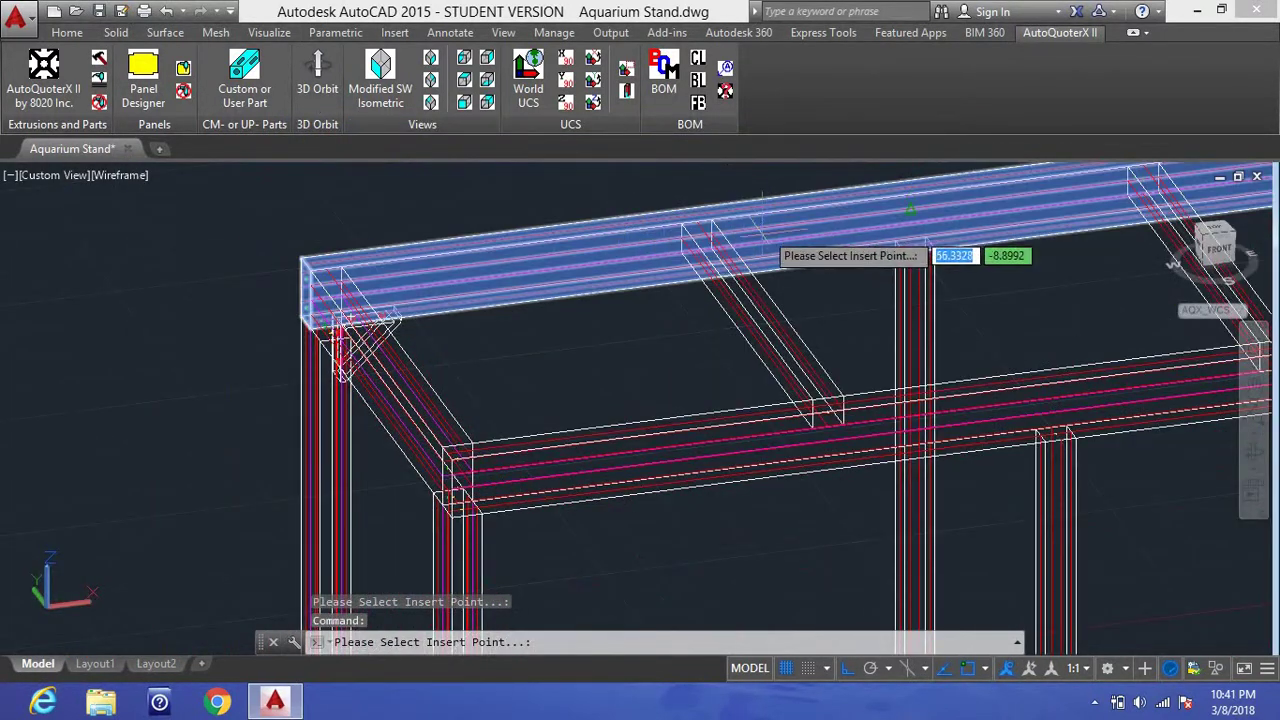
{"action": "scroll", "coordinate": [489, 380], "scroll_direction": "up", "scroll_amount": 3}
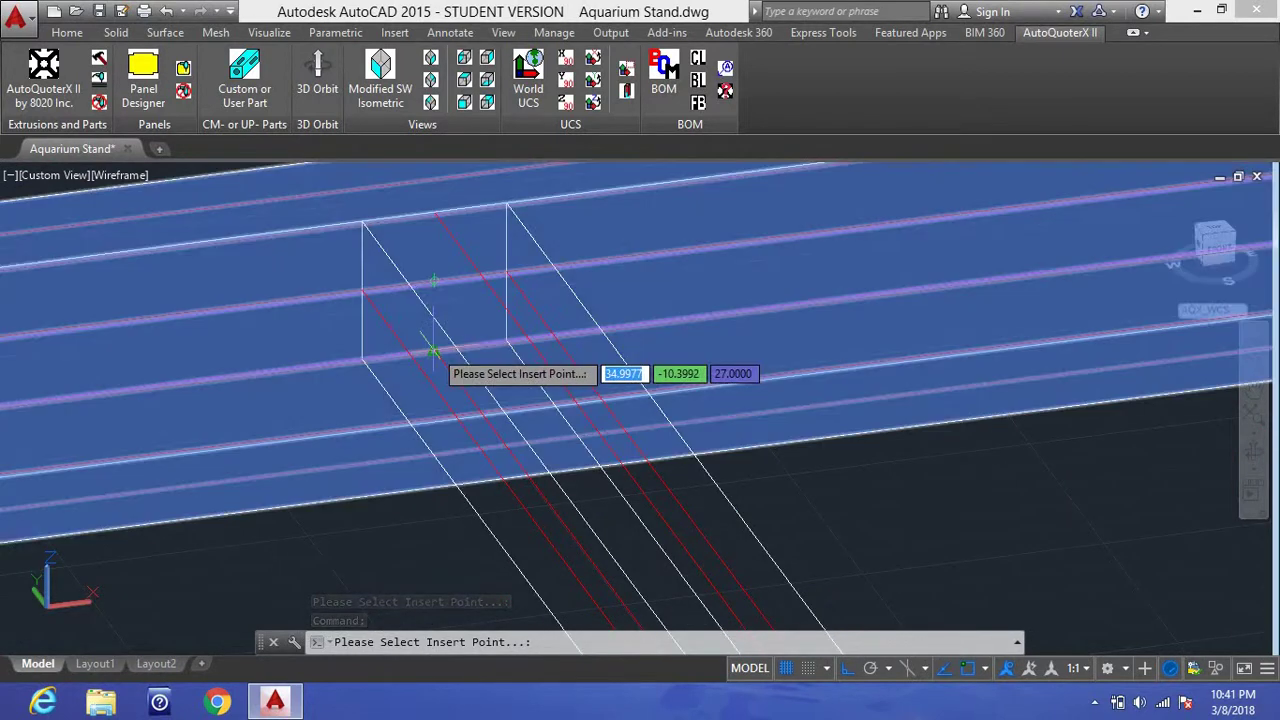
{"action": "left_click", "coordinate": [433, 350]}
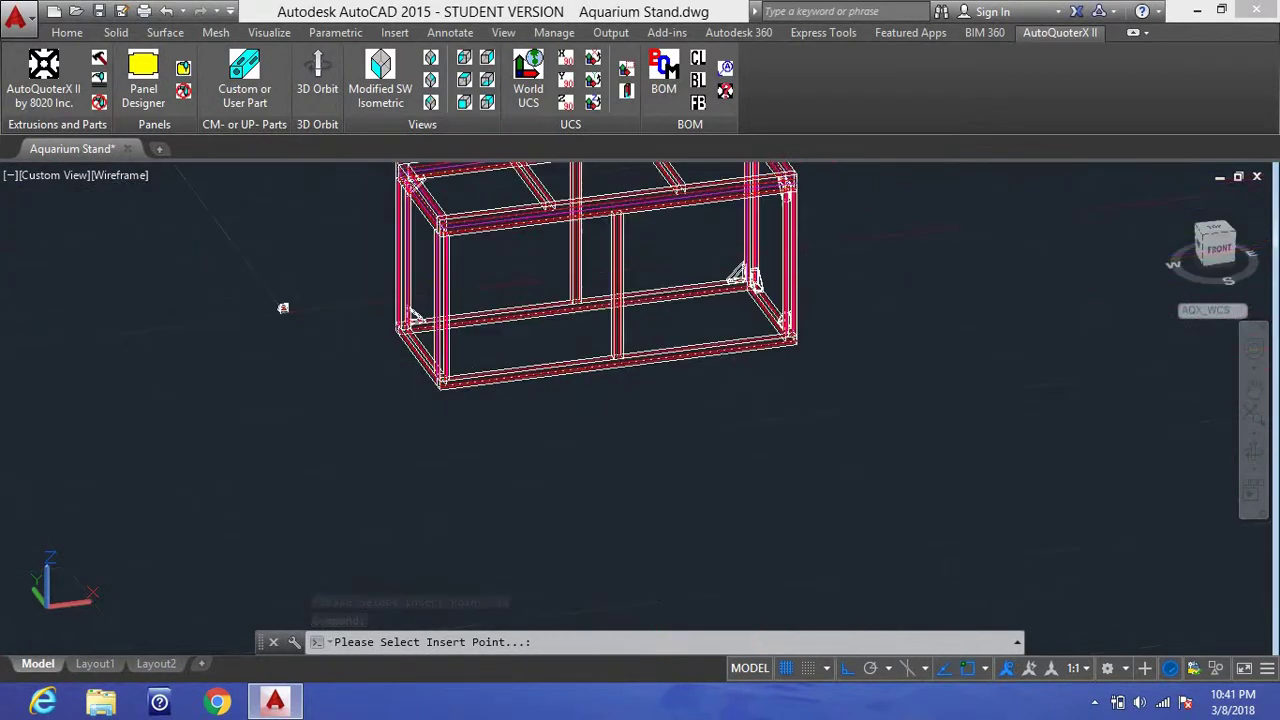
{"action": "left_click", "coordinate": [703, 291]}
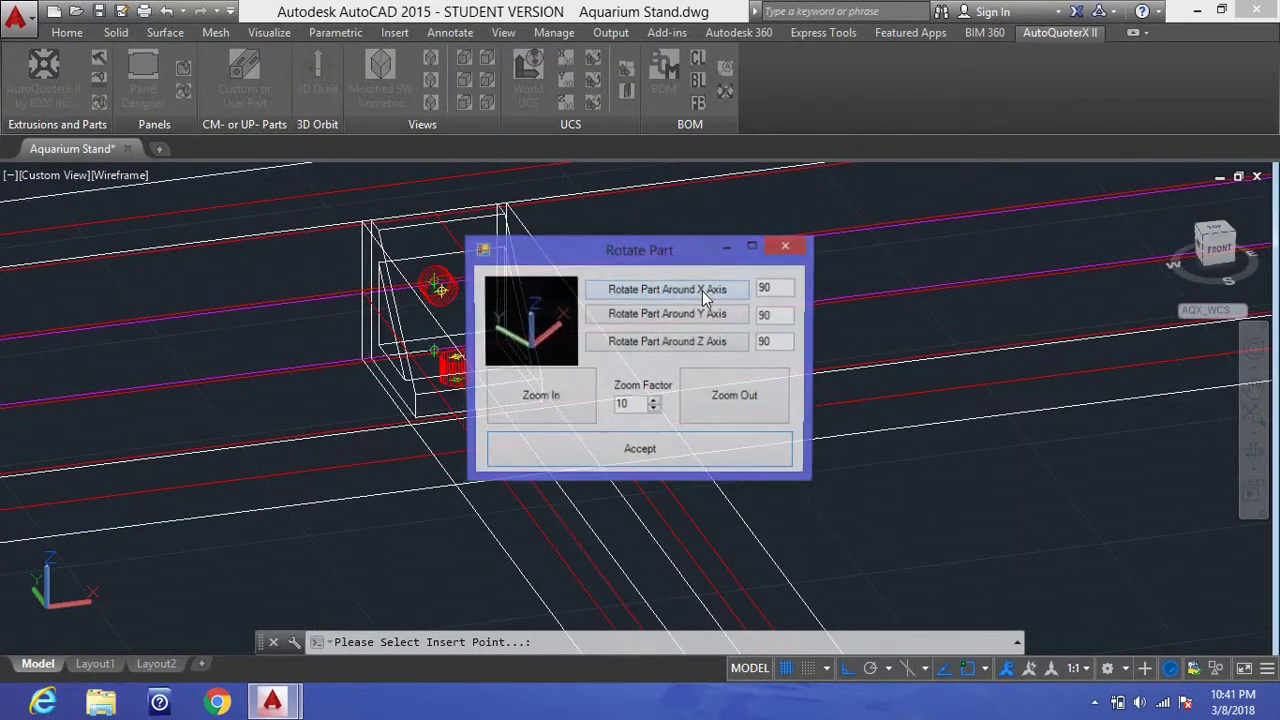
{"action": "left_click", "coordinate": [670, 460]}
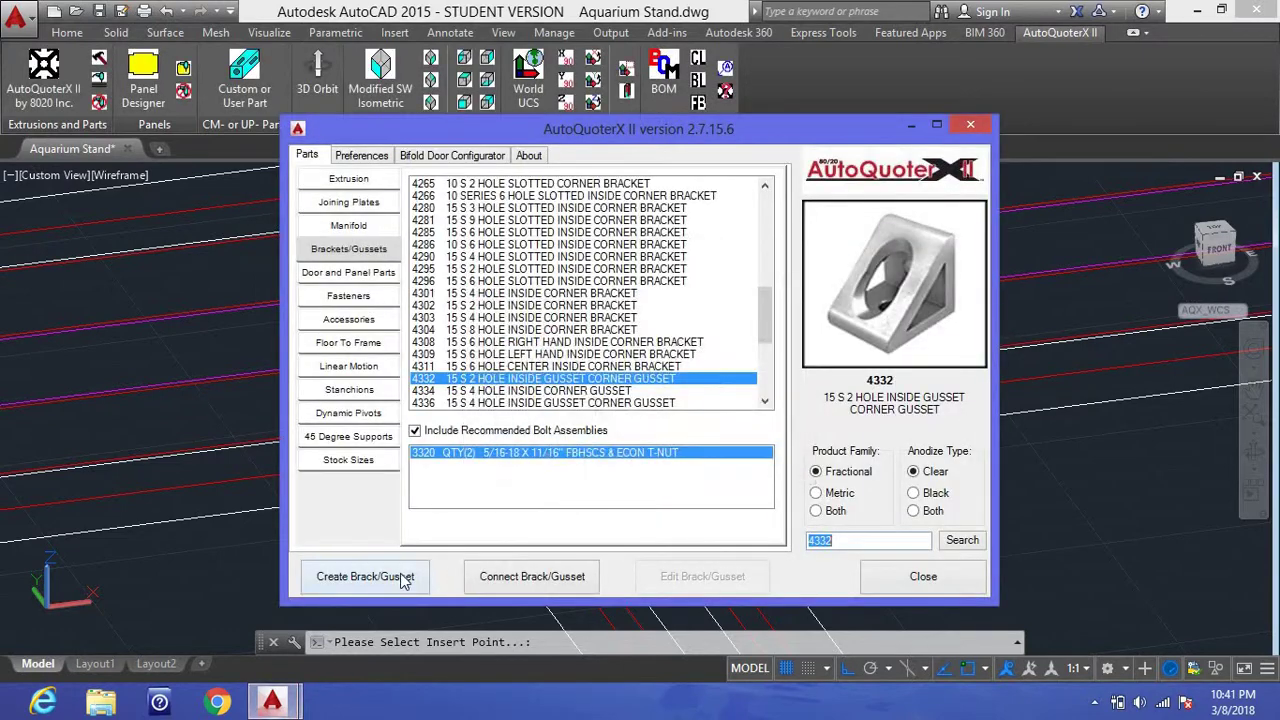
Step: Create a 4332 gusset beneath the front end of the left intermediate top crosspiece, oriented against the inner face of the front top beam
{"action": "left_click", "coordinate": [408, 578]}
{"action": "scroll", "coordinate": [500, 245], "scroll_direction": "up", "scroll_amount": 5}
{"action": "scroll", "coordinate": [600, 390], "scroll_direction": "up", "scroll_amount": 6}
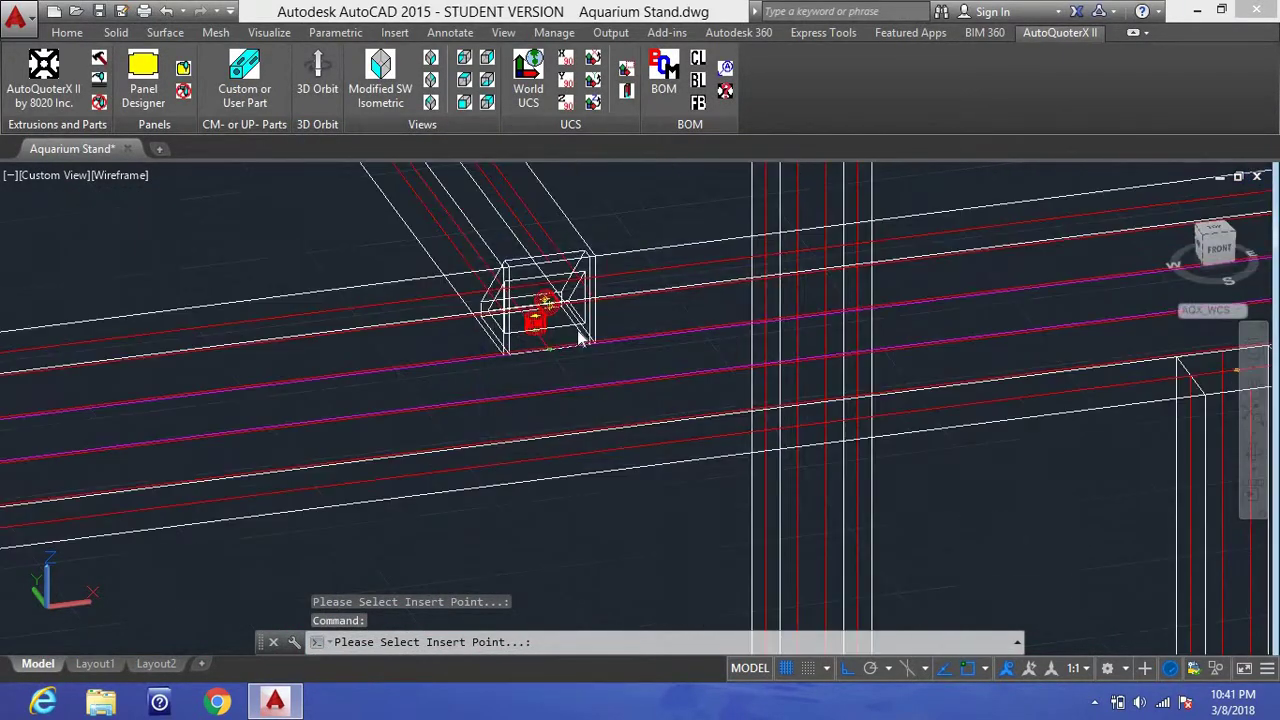
{"action": "left_click", "coordinate": [580, 339]}
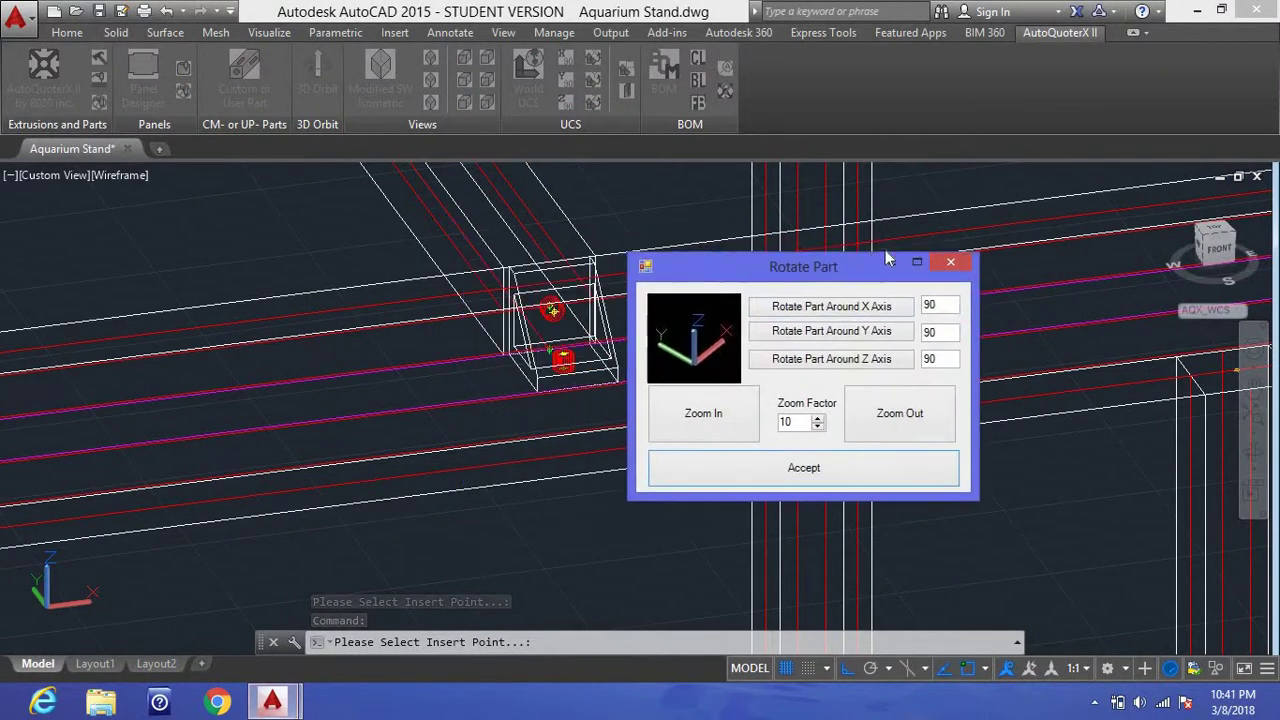
{"action": "left_click", "coordinate": [883, 287]}
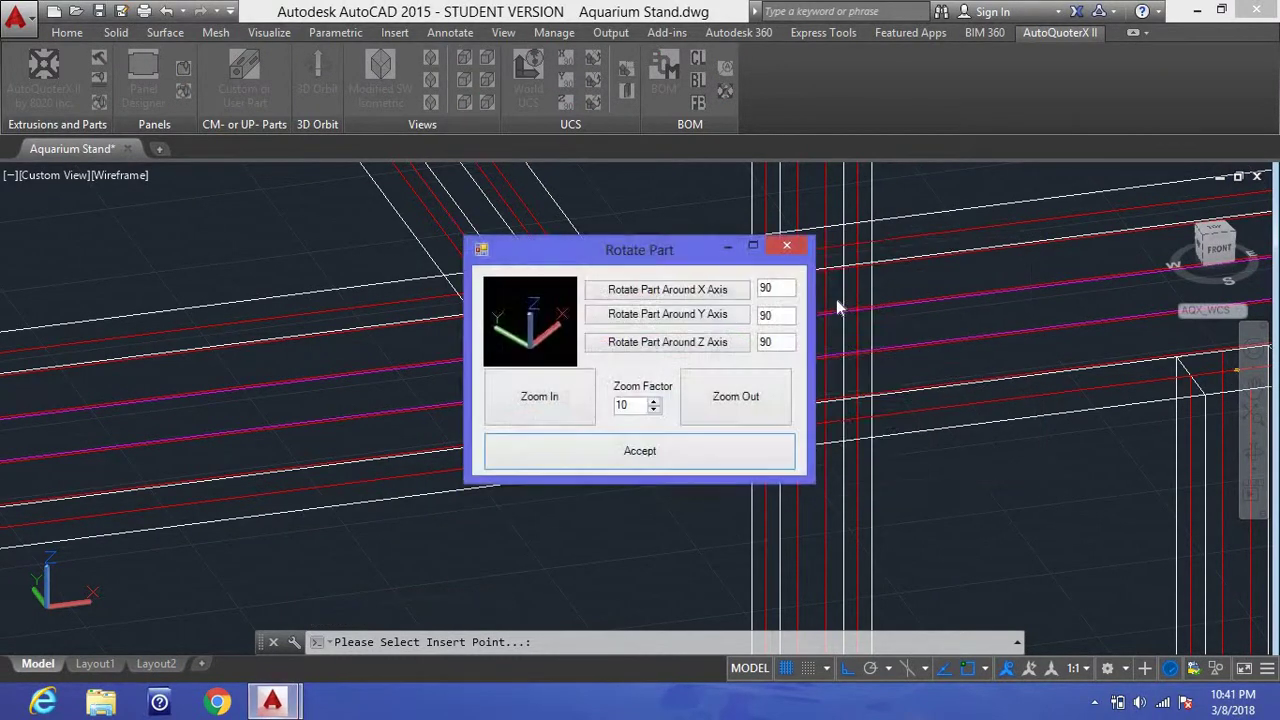
{"action": "left_click", "coordinate": [672, 458]}
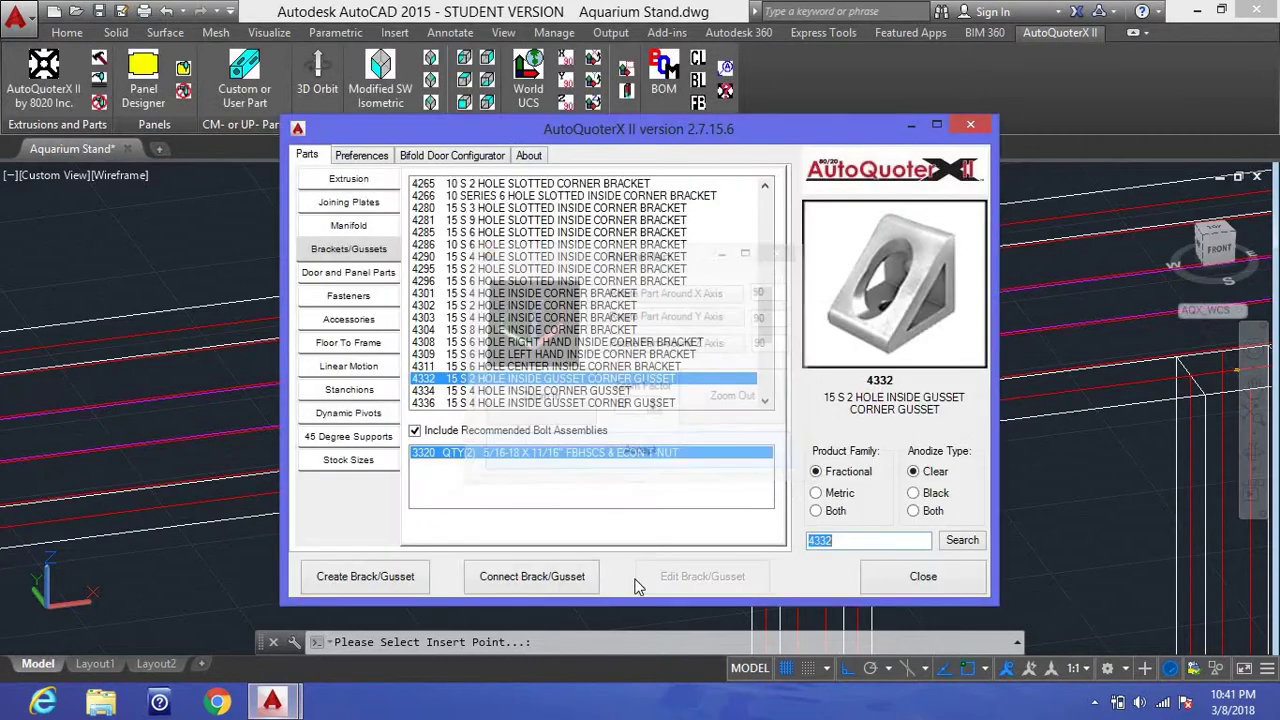
Step: Create a 4332 gusset at the left face of the rear center post's top, rotated around the Y axis to fit under the rear top beam
{"action": "left_click", "coordinate": [410, 577]}
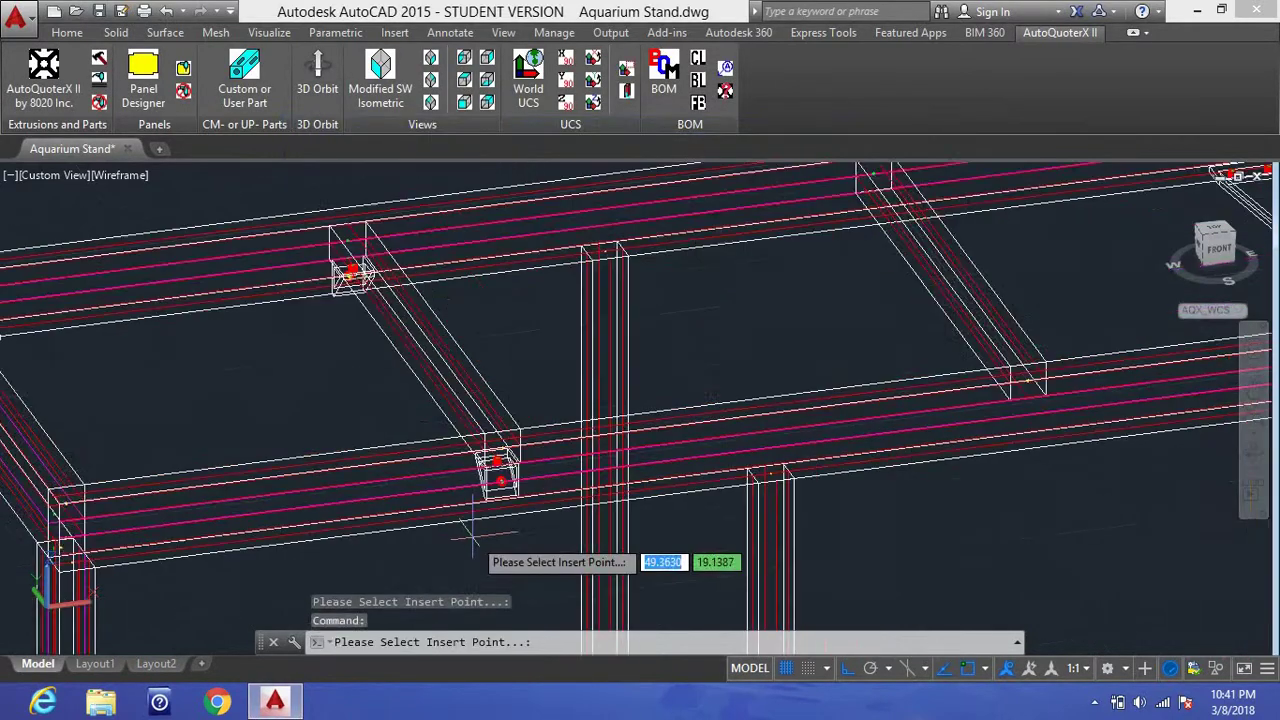
{"action": "scroll", "coordinate": [579, 290], "scroll_direction": "up", "scroll_amount": 5}
{"action": "scroll", "coordinate": [579, 320], "scroll_direction": "down", "scroll_amount": 5}
{"action": "scroll", "coordinate": [560, 270], "scroll_direction": "up", "scroll_amount": 5}
{"action": "left_click", "coordinate": [565, 265]}
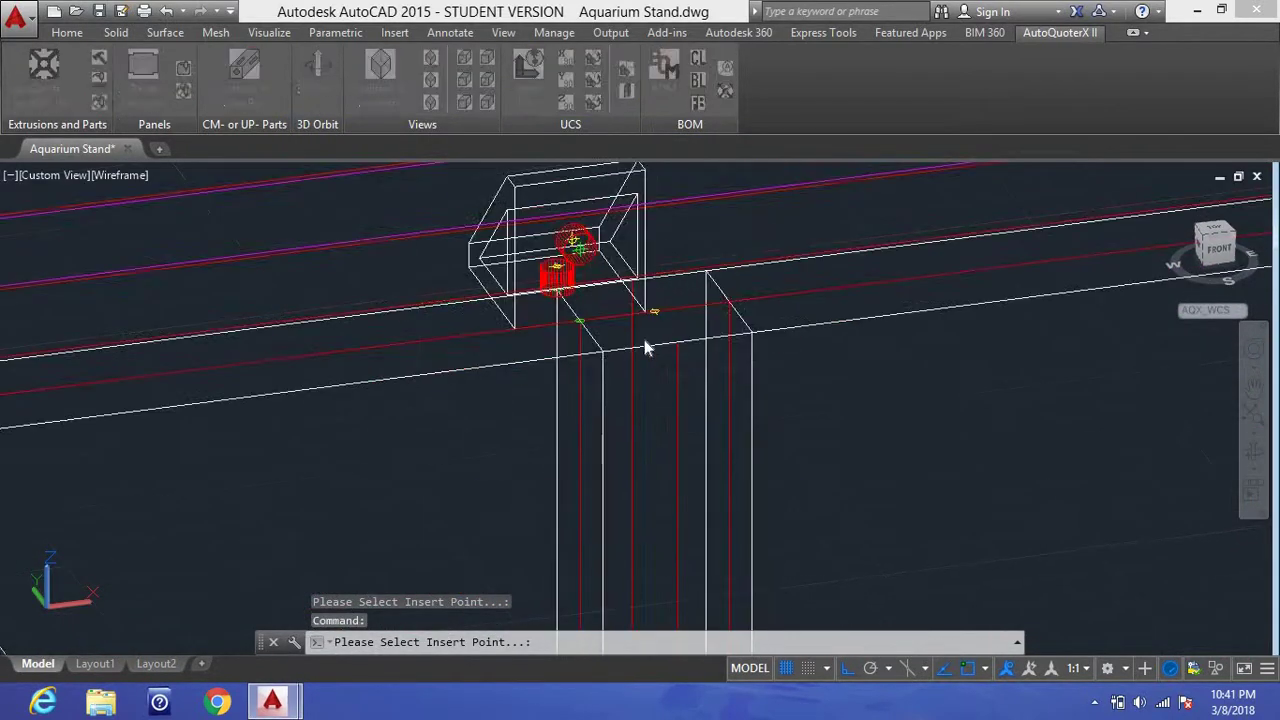
{"action": "left_click", "coordinate": [711, 317]}
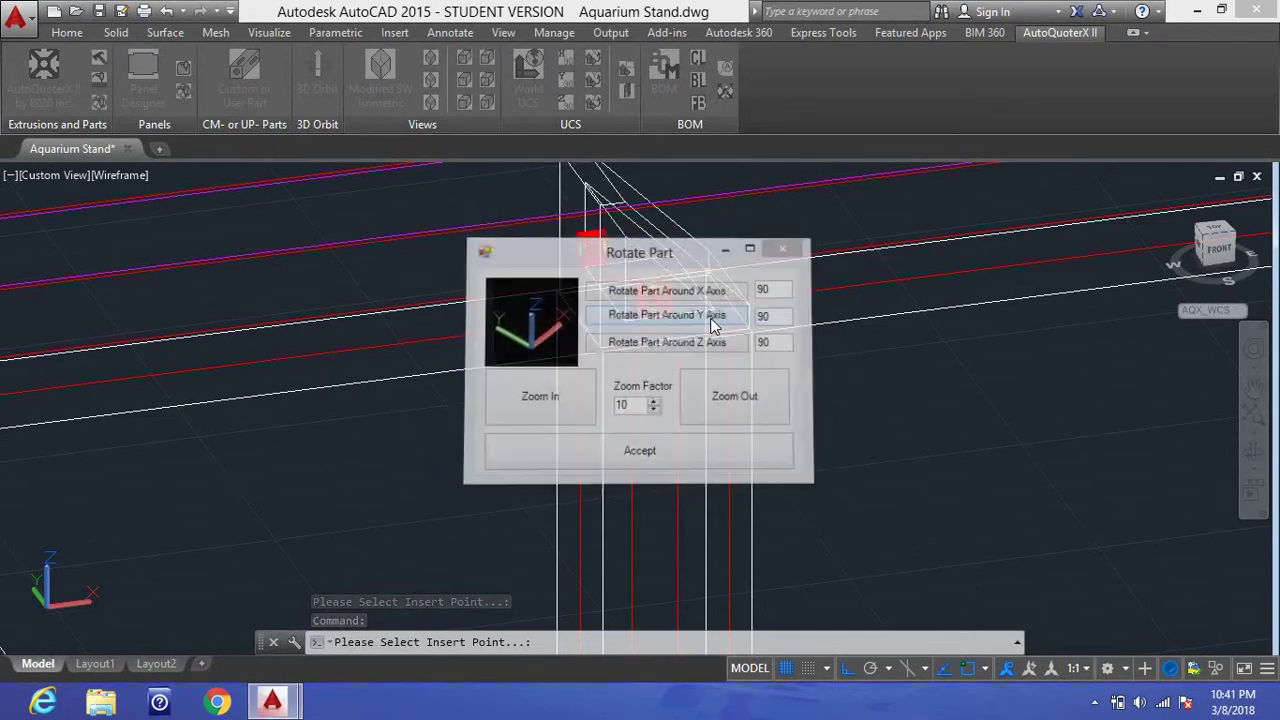
{"action": "left_click", "coordinate": [682, 446]}
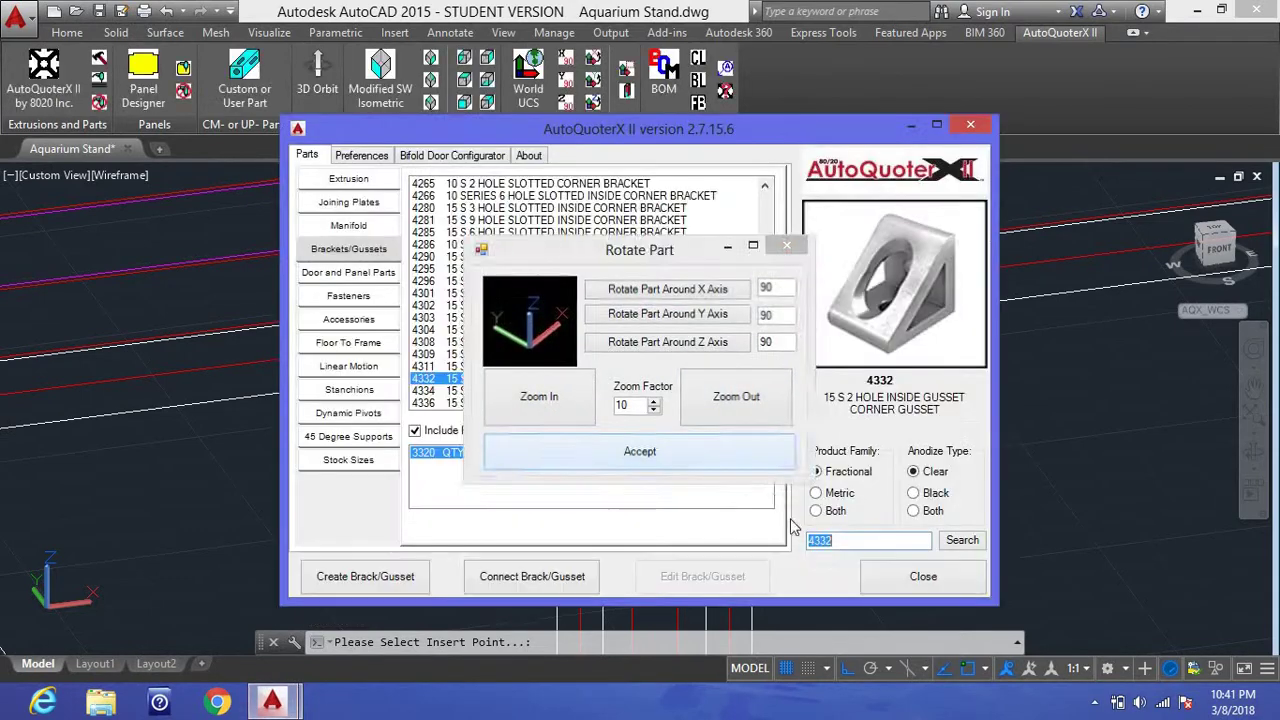
Step: Create a 4332 gusset at the foot of the rear center post, rotated around the Z axis to face left, and close the parts dialog
{"action": "scroll", "coordinate": [490, 410], "scroll_direction": "down", "scroll_amount": 5}
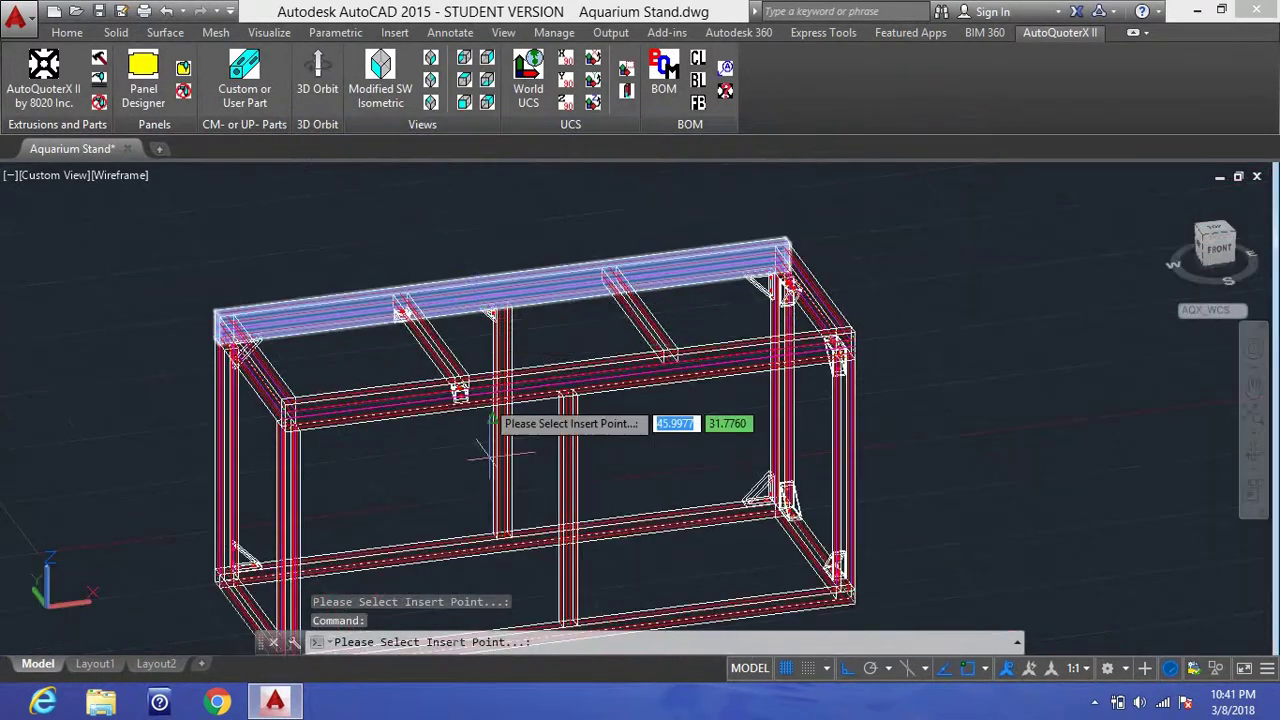
{"action": "scroll", "coordinate": [490, 490], "scroll_direction": "up", "scroll_amount": 6}
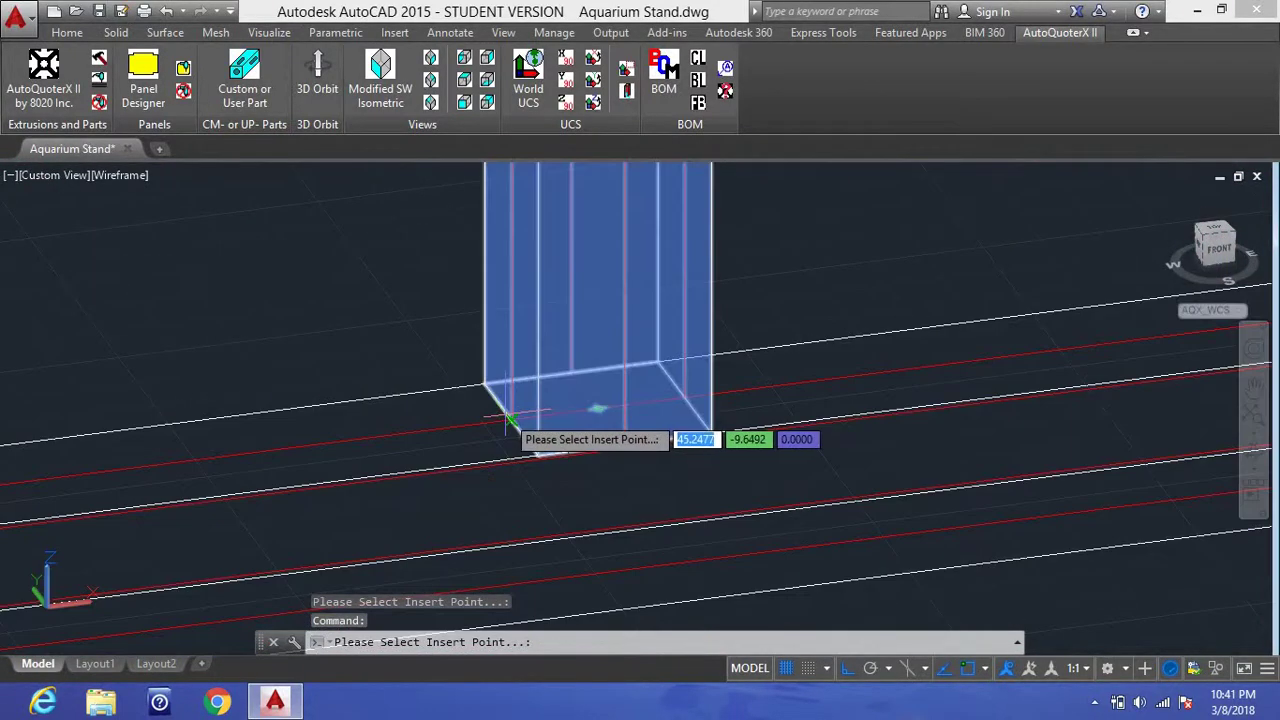
{"action": "left_click", "coordinate": [590, 410]}
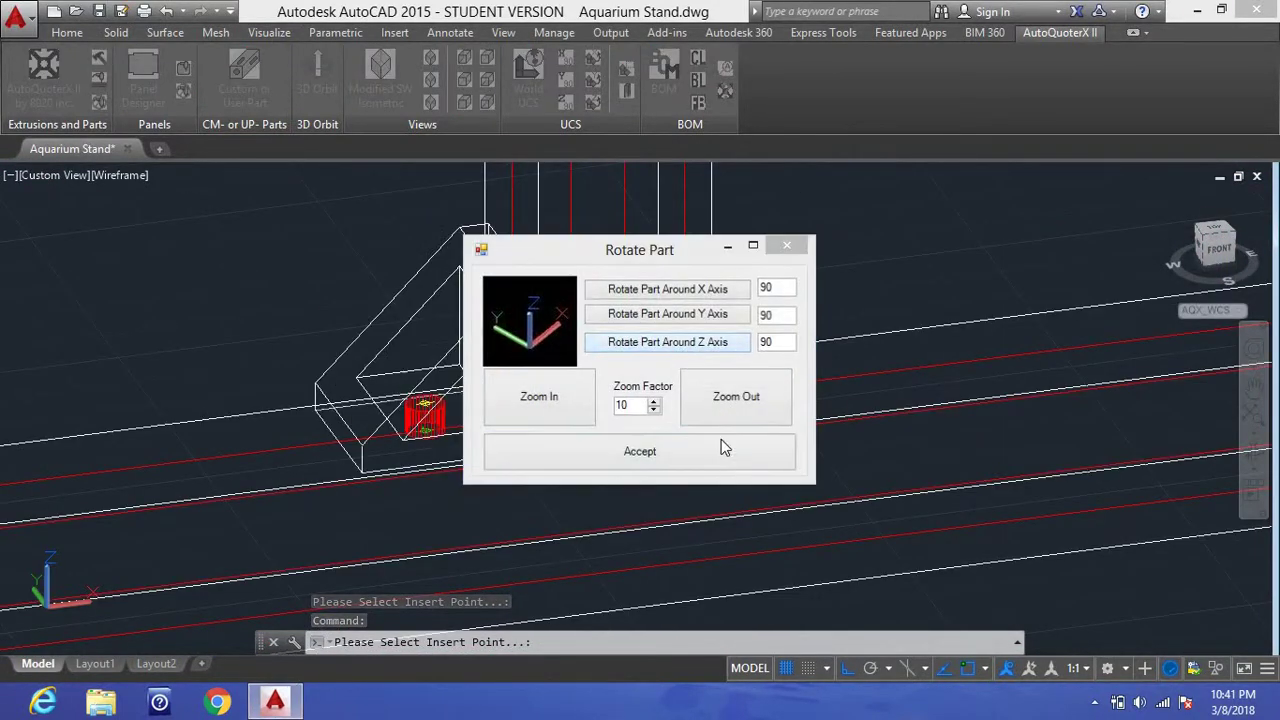
{"action": "left_click", "coordinate": [750, 458]}
{"action": "left_click", "coordinate": [900, 584]}
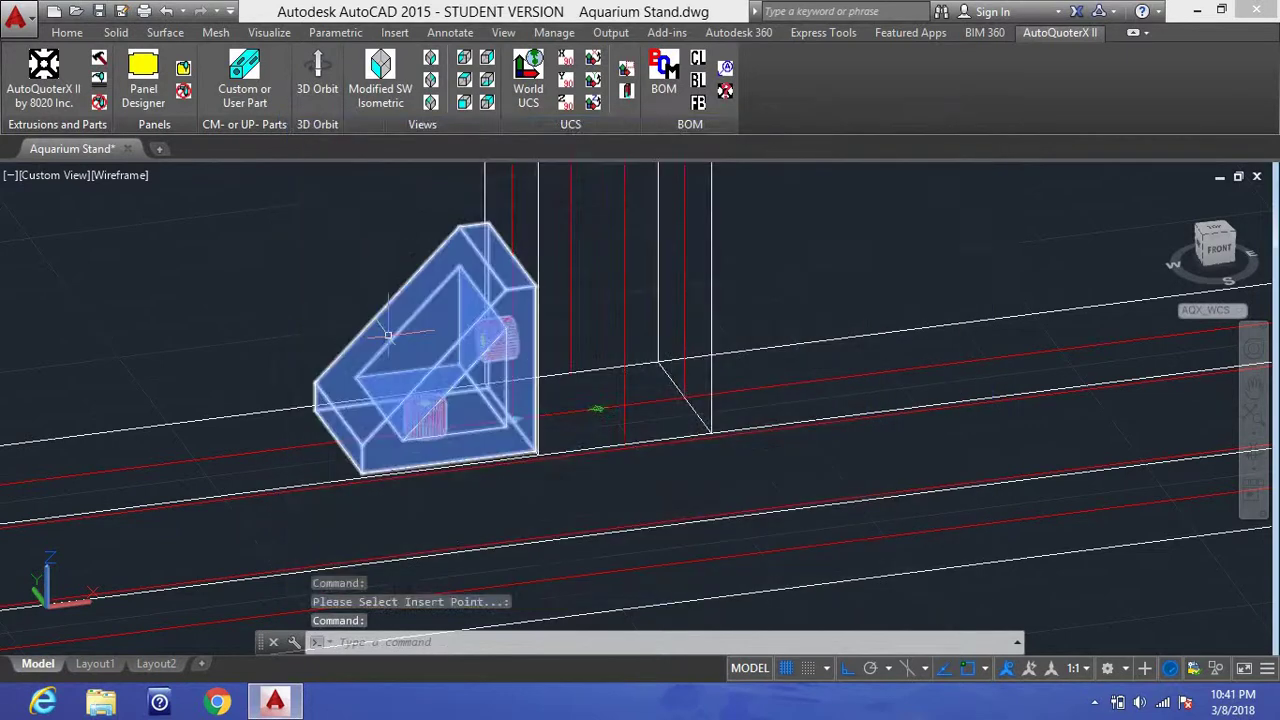
Step: Copy the rear center post's top and bottom gussets 22.5 toward the front onto the front center post
{"action": "scroll", "coordinate": [400, 460], "scroll_direction": "down", "scroll_amount": 5}
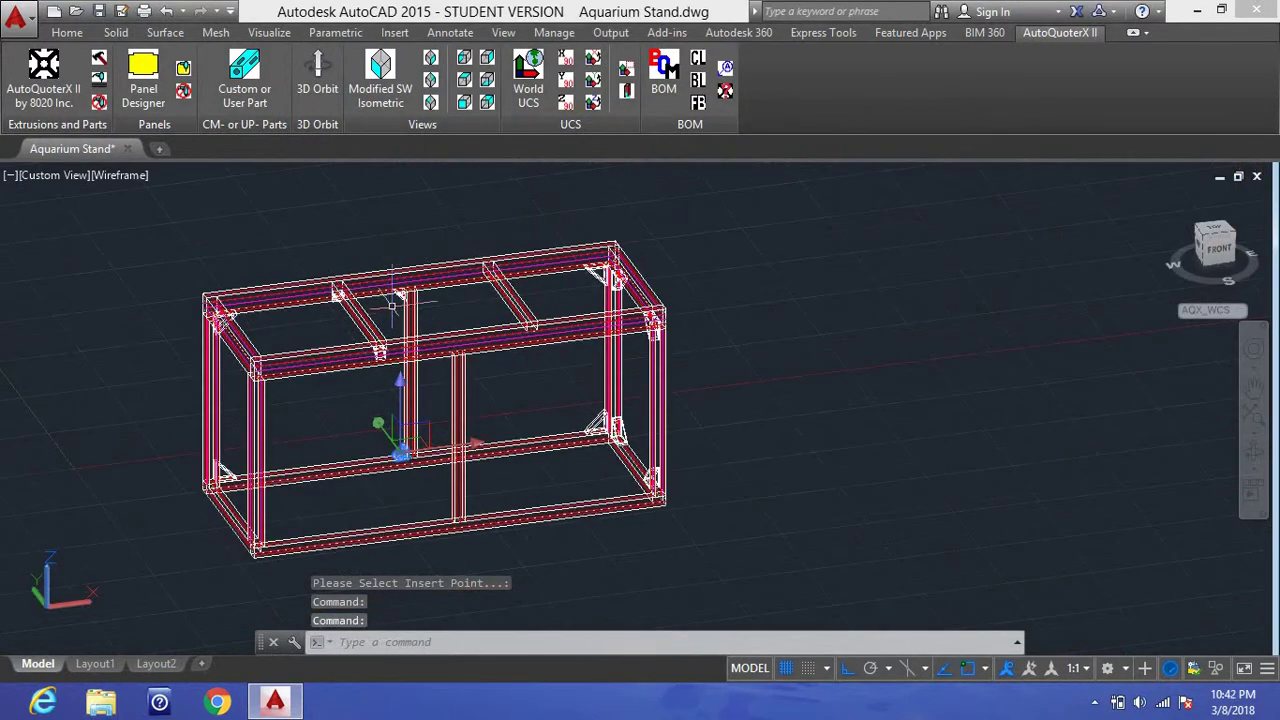
{"action": "scroll", "coordinate": [395, 305], "scroll_direction": "up", "scroll_amount": 5}
{"action": "right_click", "coordinate": [606, 252]}
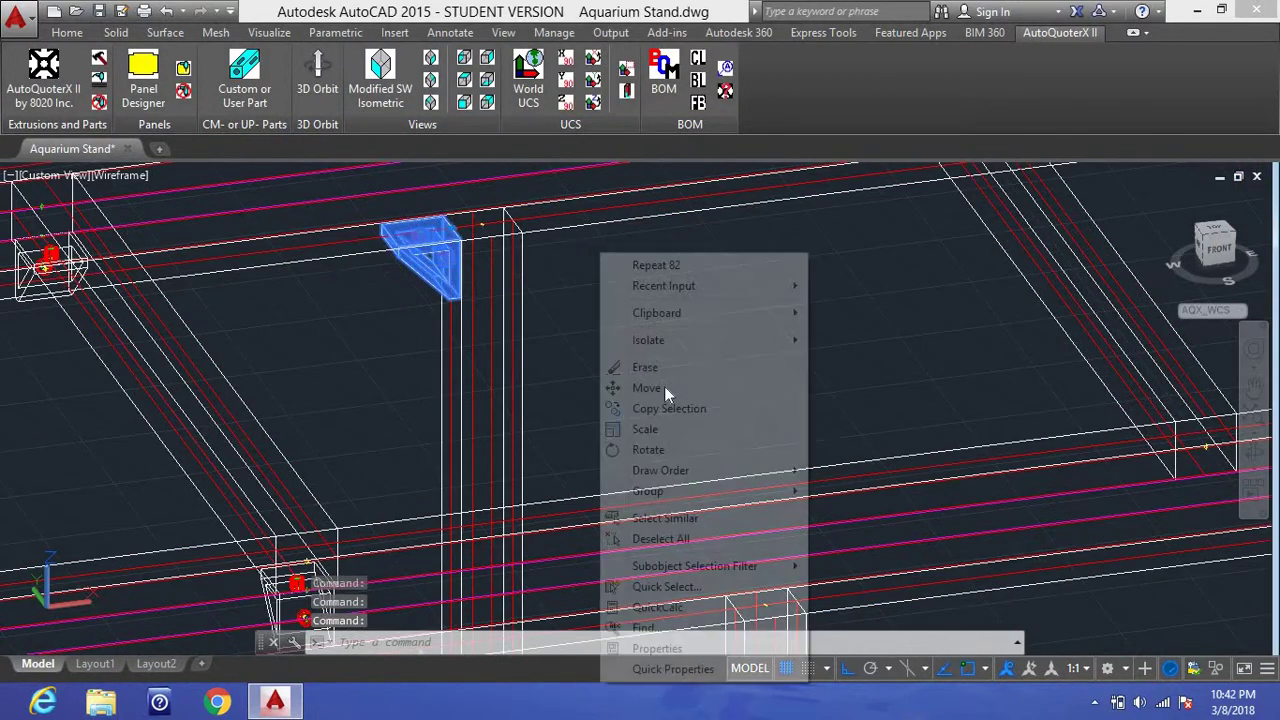
{"action": "left_click", "coordinate": [663, 406]}
{"action": "left_click", "coordinate": [602, 270]}
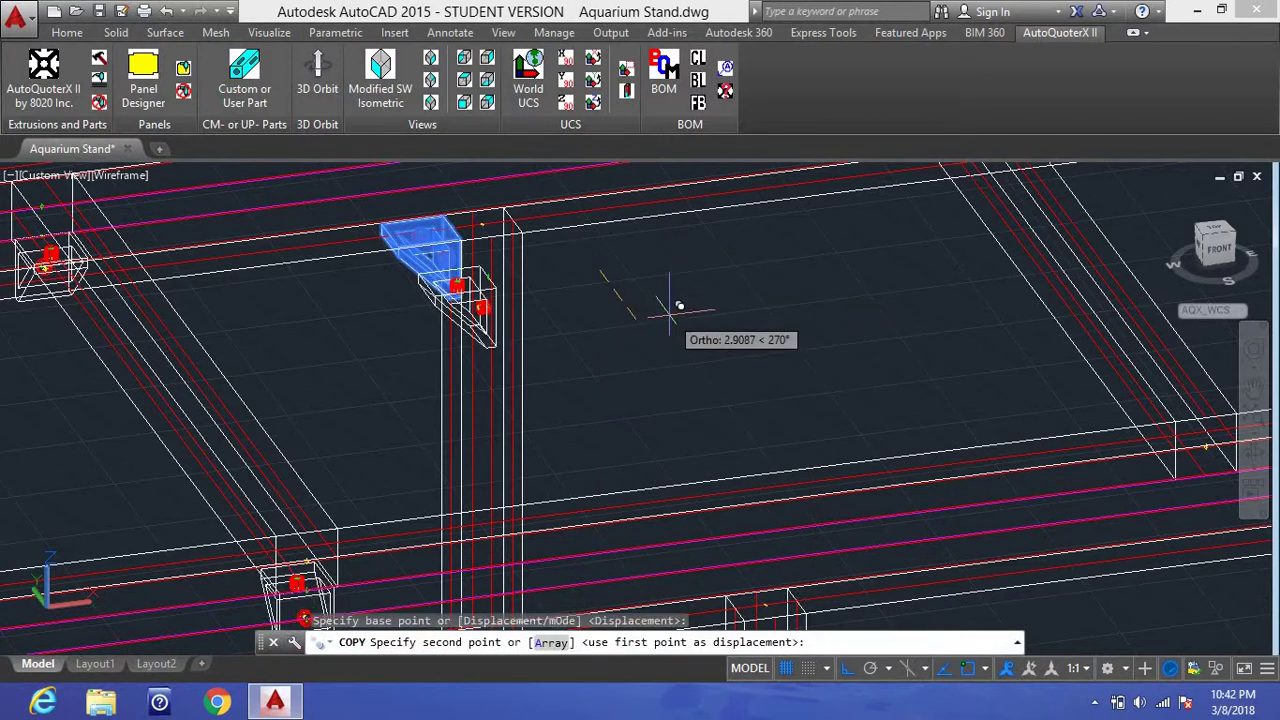
{"action": "key", "text": "Return"}
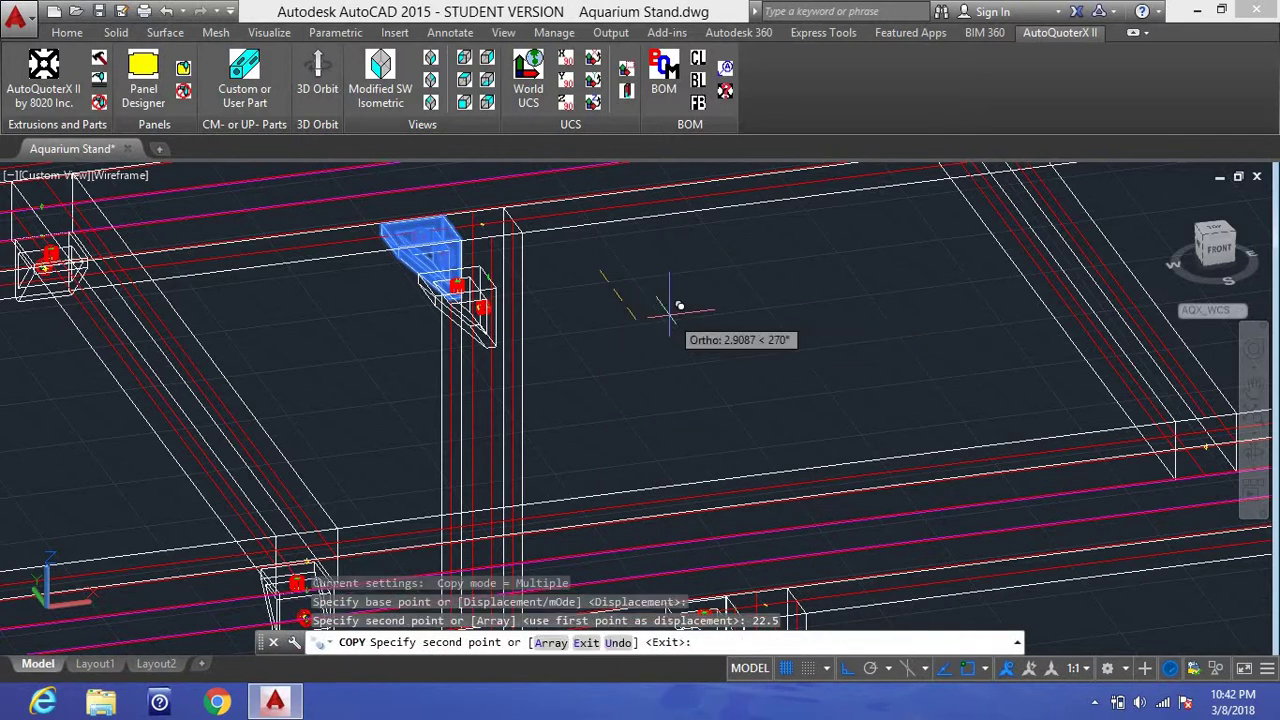
{"action": "key", "text": "Return"}
{"action": "scroll", "coordinate": [618, 323], "scroll_direction": "down", "scroll_amount": 5}
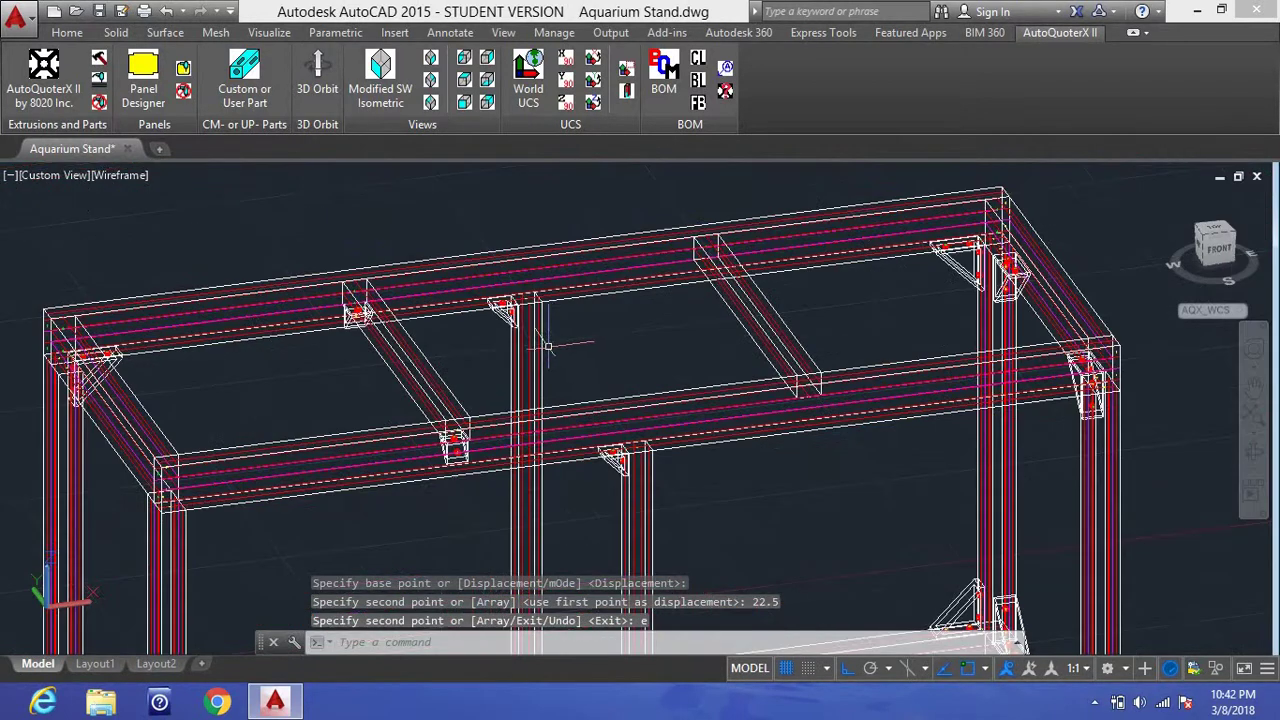
Step: Copy both gussets of the left intermediate top crosspiece to the right intermediate crosspiece, using matching corners of the crosspieces as reference points
{"action": "left_click", "coordinate": [309, 234]}
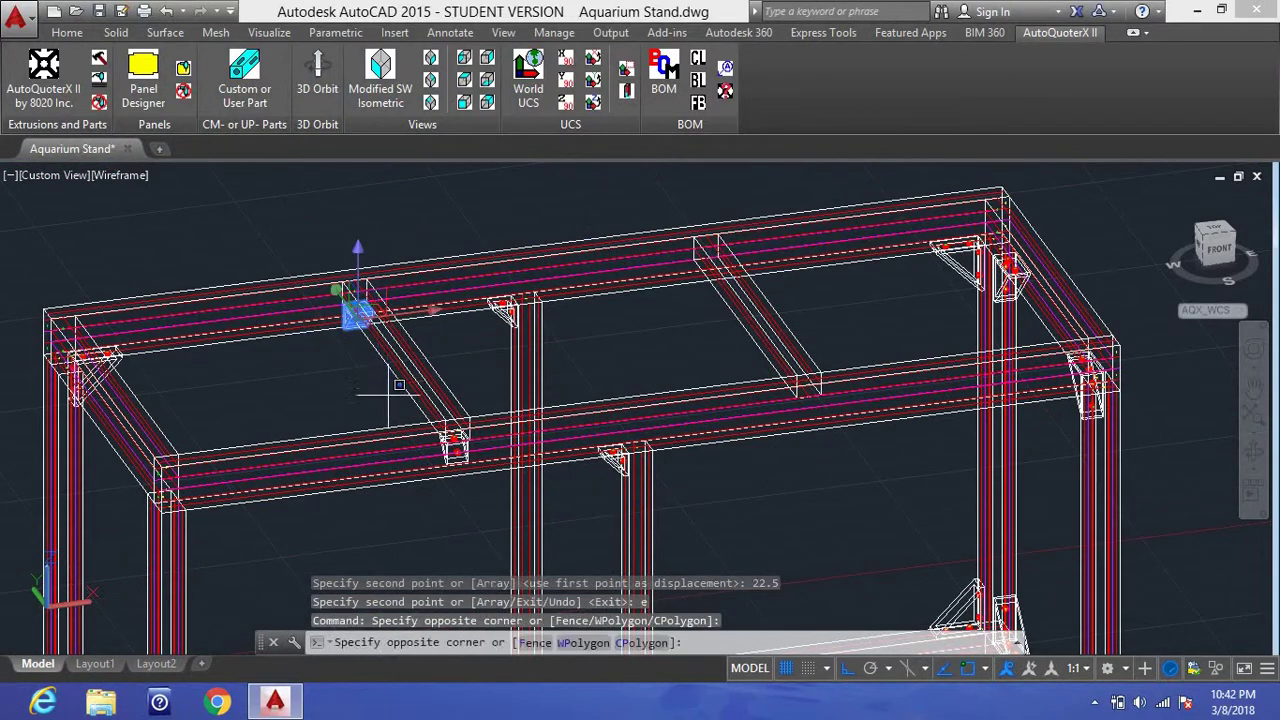
{"action": "left_click", "coordinate": [500, 502]}
{"action": "right_click", "coordinate": [369, 199]}
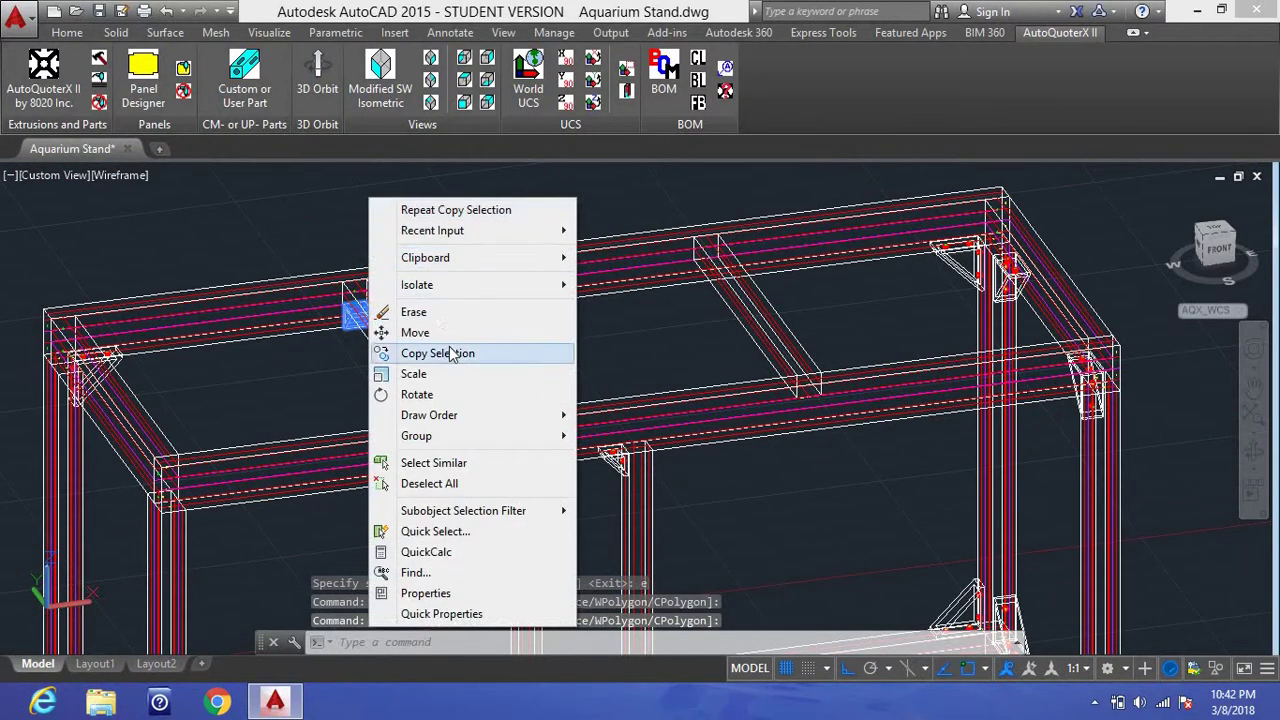
{"action": "left_click", "coordinate": [450, 353]}
{"action": "scroll", "coordinate": [345, 290], "scroll_direction": "up", "scroll_amount": 5}
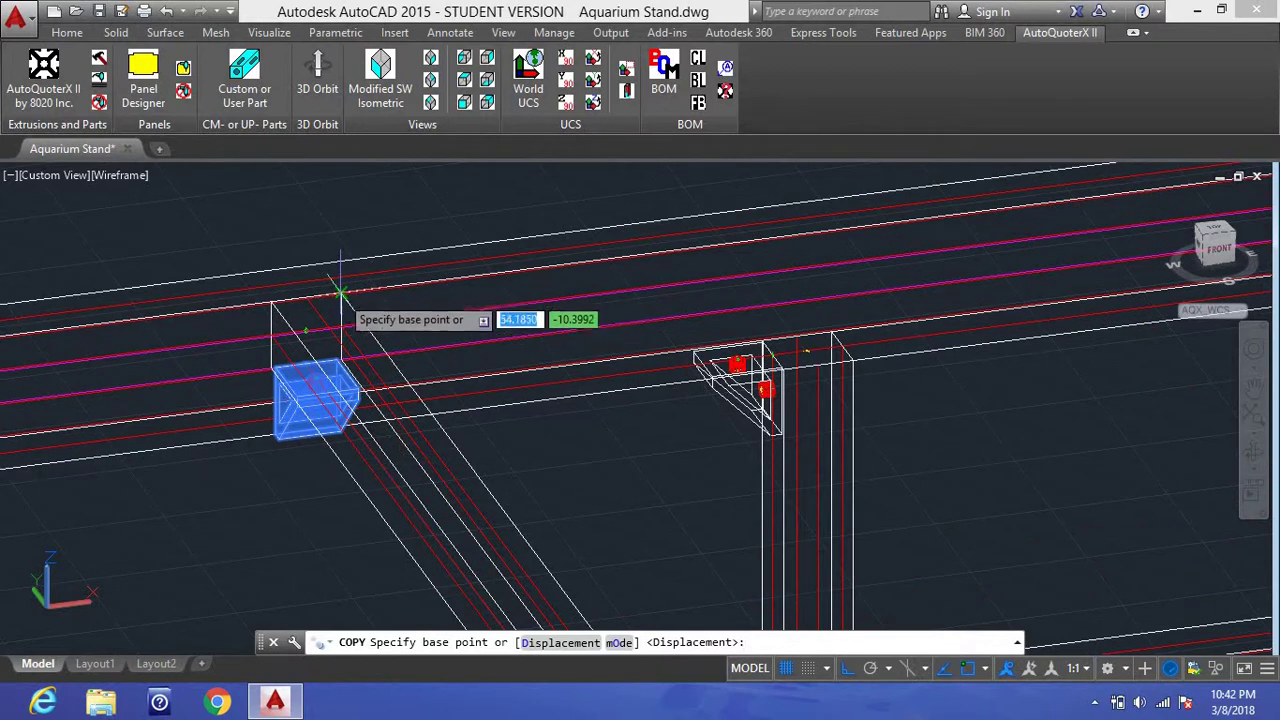
{"action": "left_click", "coordinate": [340, 293]}
{"action": "scroll", "coordinate": [432, 280], "scroll_direction": "down", "scroll_amount": 5}
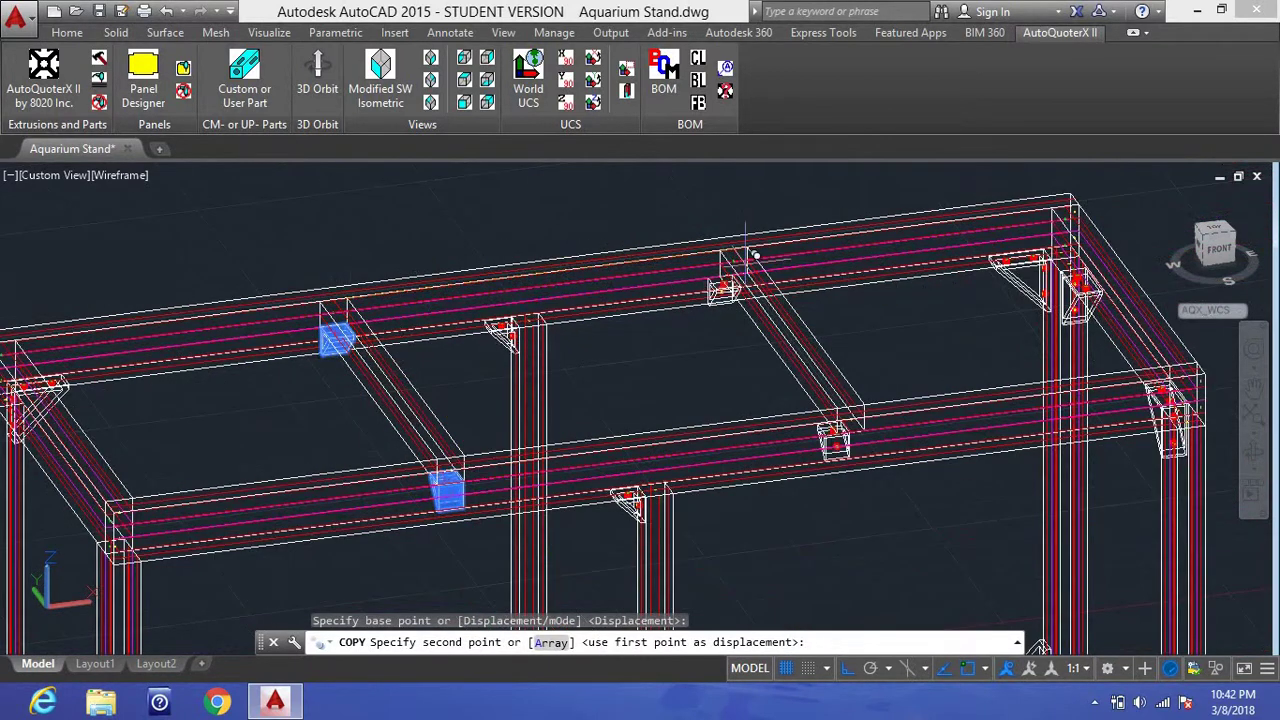
{"action": "scroll", "coordinate": [756, 256], "scroll_direction": "up", "scroll_amount": 5}
{"action": "left_click", "coordinate": [663, 206]}
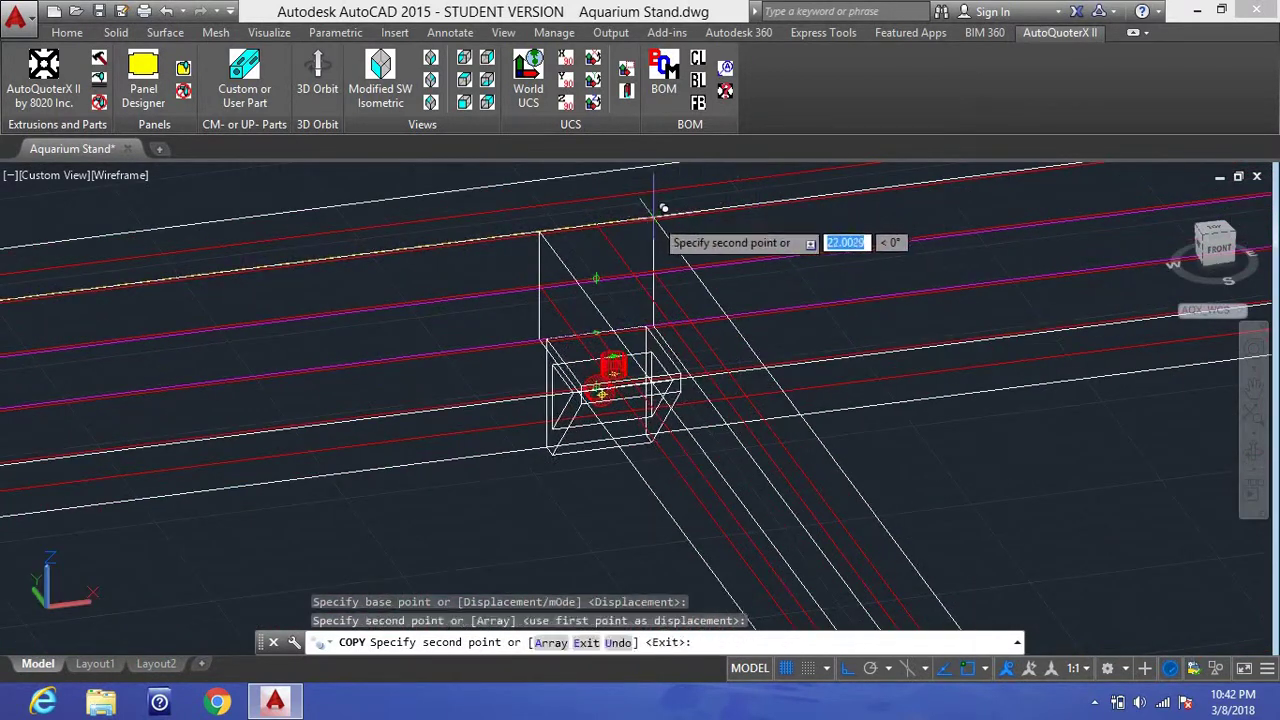
{"action": "scroll", "coordinate": [660, 218], "scroll_direction": "down", "scroll_amount": 2}
{"action": "key", "text": "Return"}
Step: Copy the four 4336 gussets joining the rear corner posts to the rear top beam and bottom rail 22.5 forward to the front posts
{"action": "scroll", "coordinate": [657, 228], "scroll_direction": "down", "scroll_amount": 5}
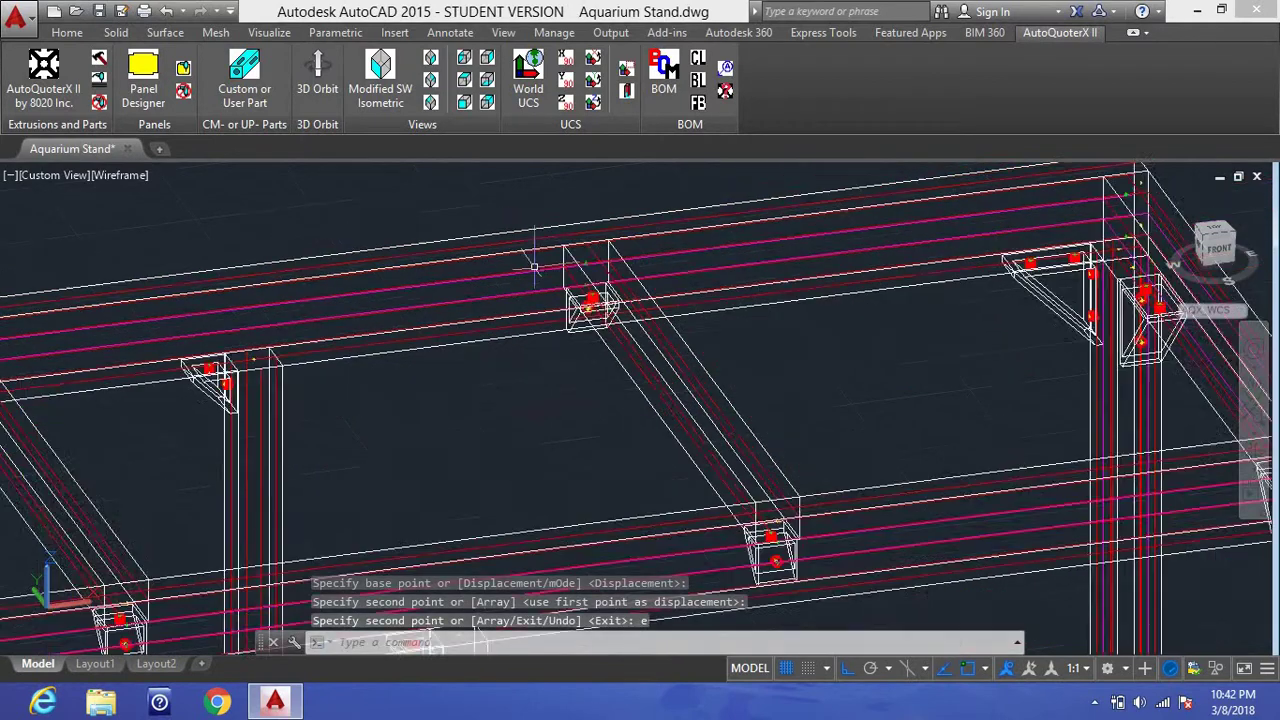
{"action": "scroll", "coordinate": [668, 276], "scroll_direction": "up", "scroll_amount": 6}
{"action": "scroll", "coordinate": [620, 276], "scroll_direction": "down", "scroll_amount": 5}
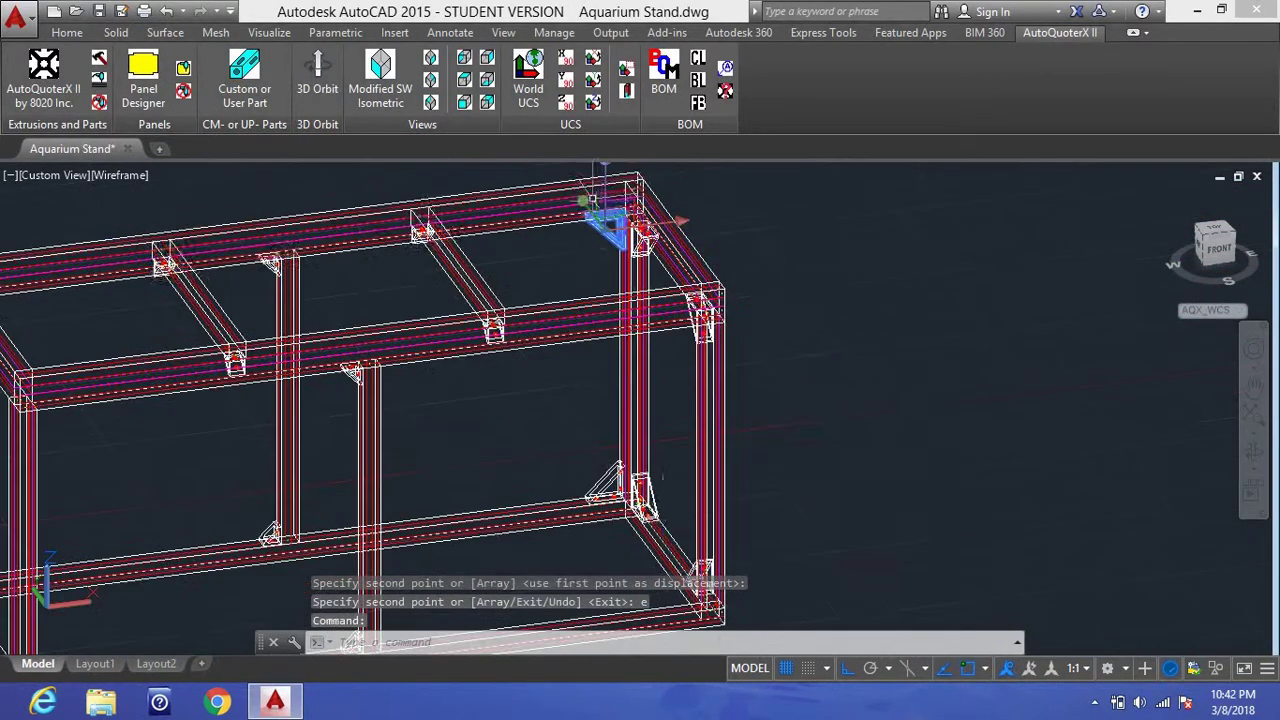
{"action": "scroll", "coordinate": [608, 455], "scroll_direction": "up", "scroll_amount": 5}
{"action": "left_click", "coordinate": [608, 455]}
{"action": "left_click", "coordinate": [700, 373]}
{"action": "scroll", "coordinate": [708, 373], "scroll_direction": "down", "scroll_amount": 5}
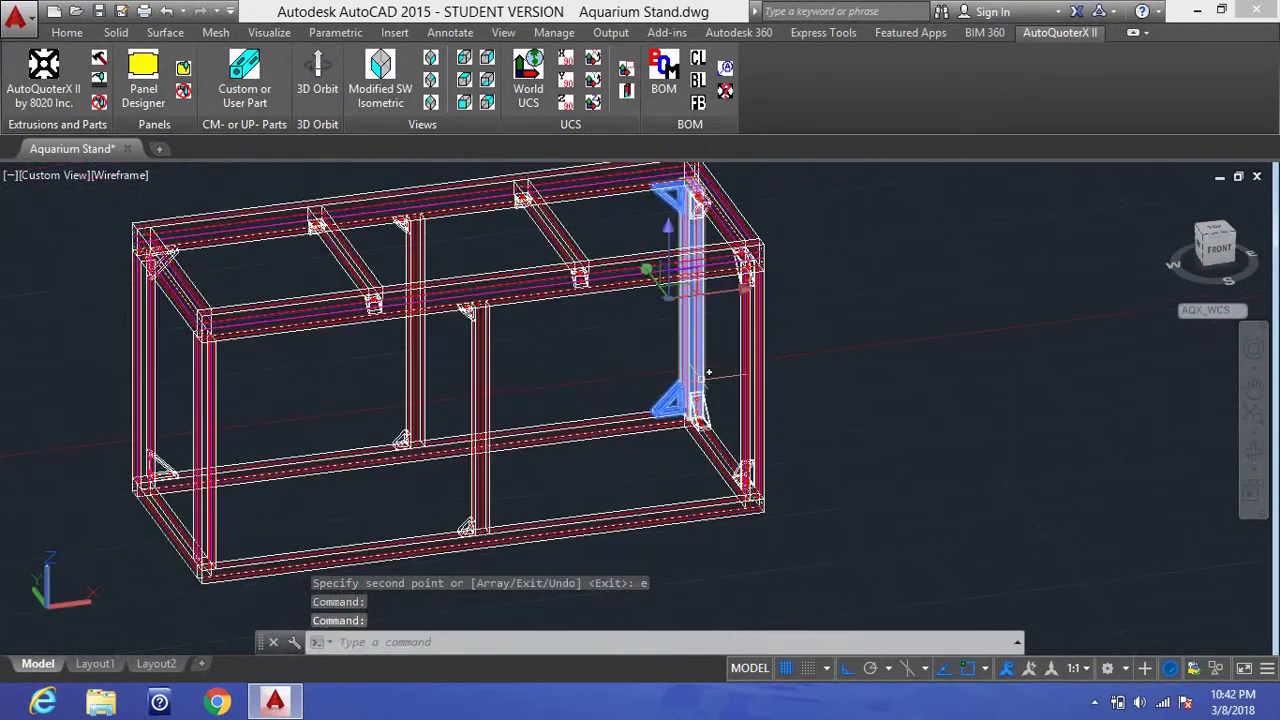
{"action": "scroll", "coordinate": [155, 420], "scroll_direction": "up", "scroll_amount": 5}
{"action": "left_click", "coordinate": [160, 463]}
{"action": "scroll", "coordinate": [160, 463], "scroll_direction": "down", "scroll_amount": 4}
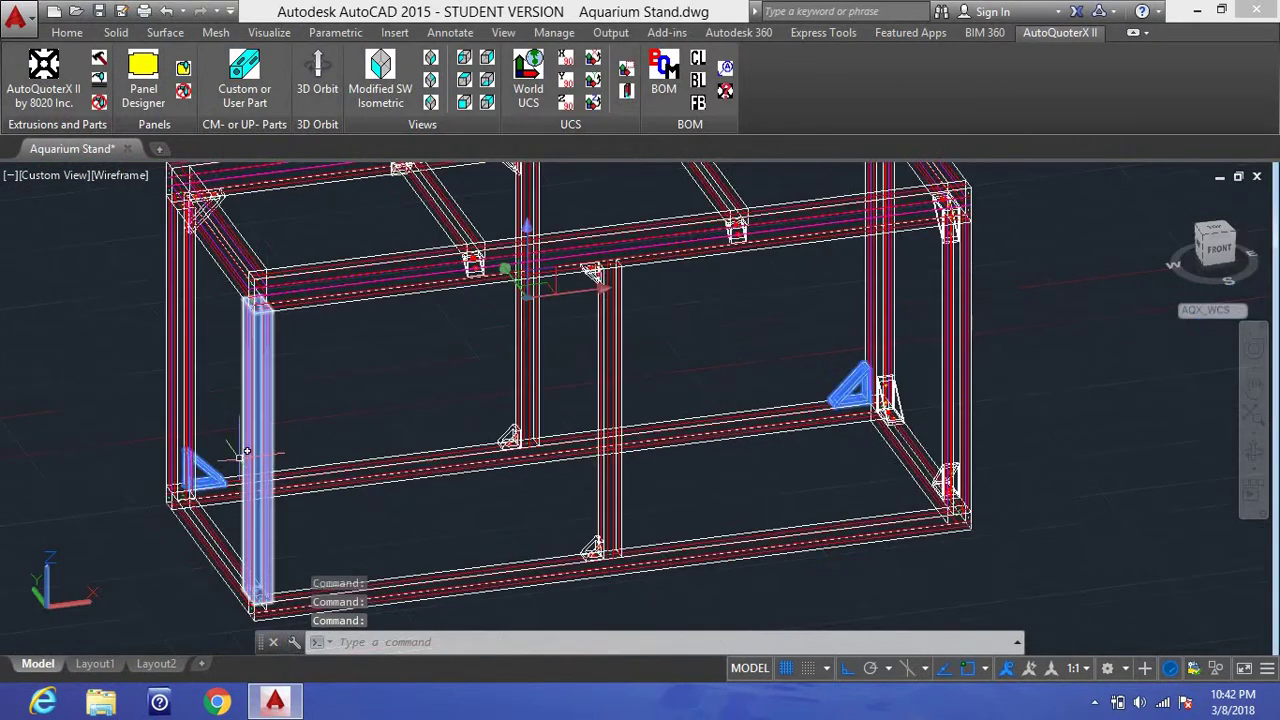
{"action": "scroll", "coordinate": [212, 215], "scroll_direction": "up", "scroll_amount": 5}
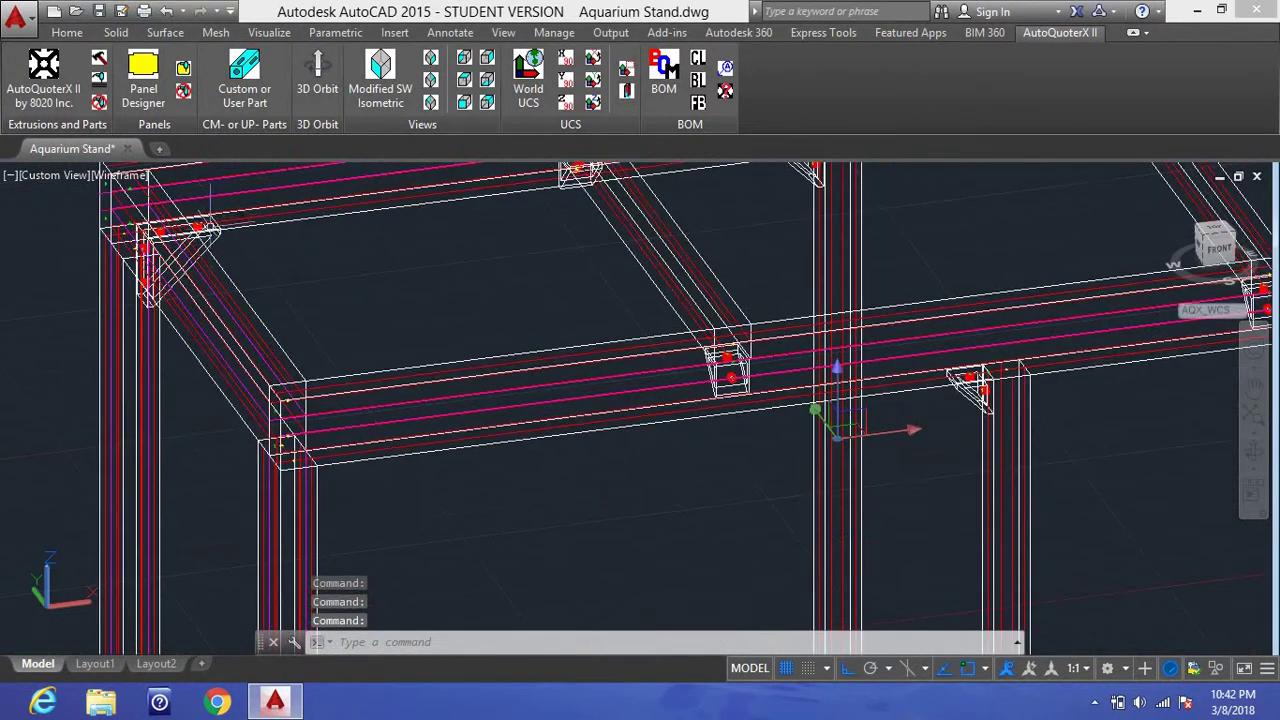
{"action": "right_click", "coordinate": [300, 258]}
{"action": "left_click", "coordinate": [343, 409]}
{"action": "scroll", "coordinate": [155, 293], "scroll_direction": "down", "scroll_amount": 4}
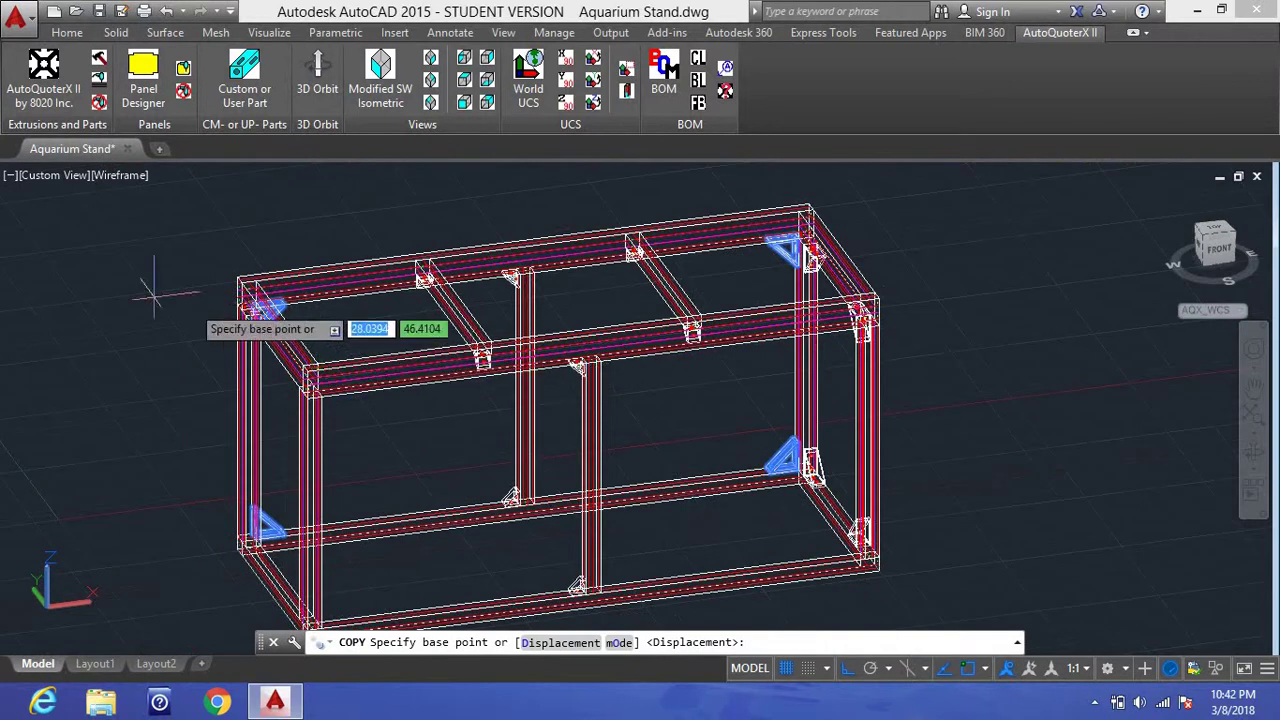
{"action": "left_click", "coordinate": [157, 295]}
{"action": "type", "text": "22.5"}
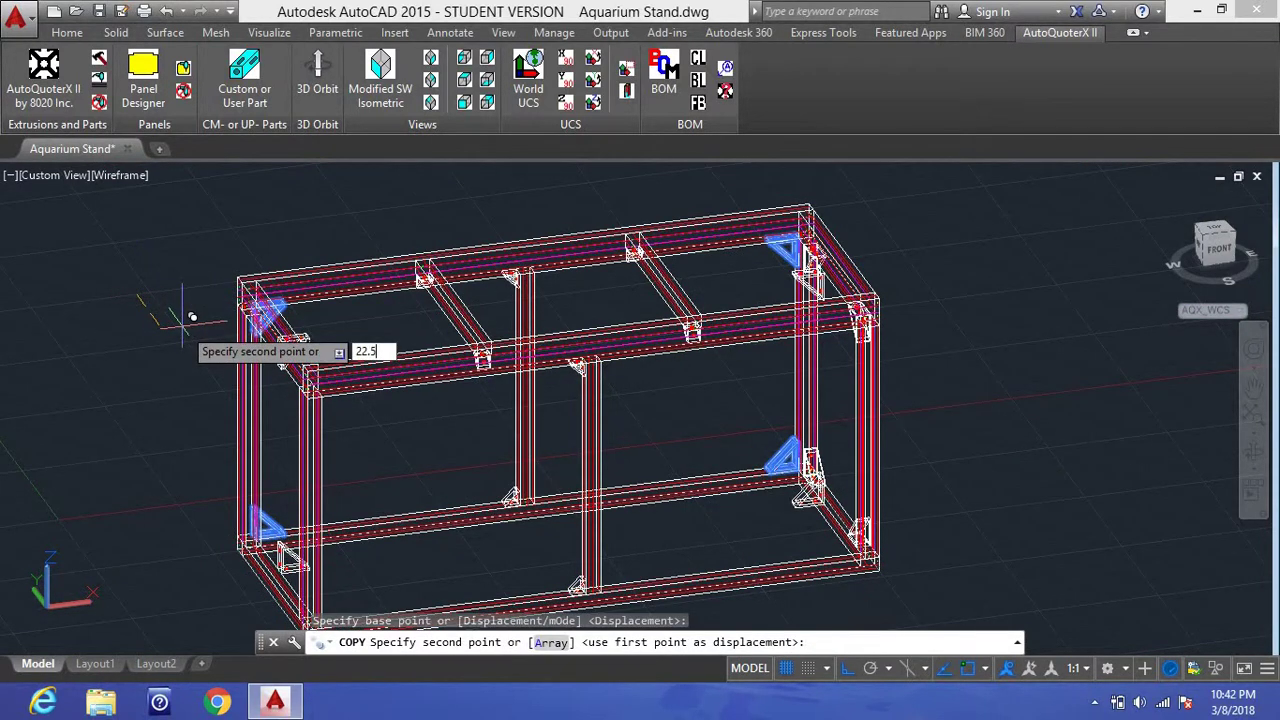
{"action": "key", "text": "Return"}
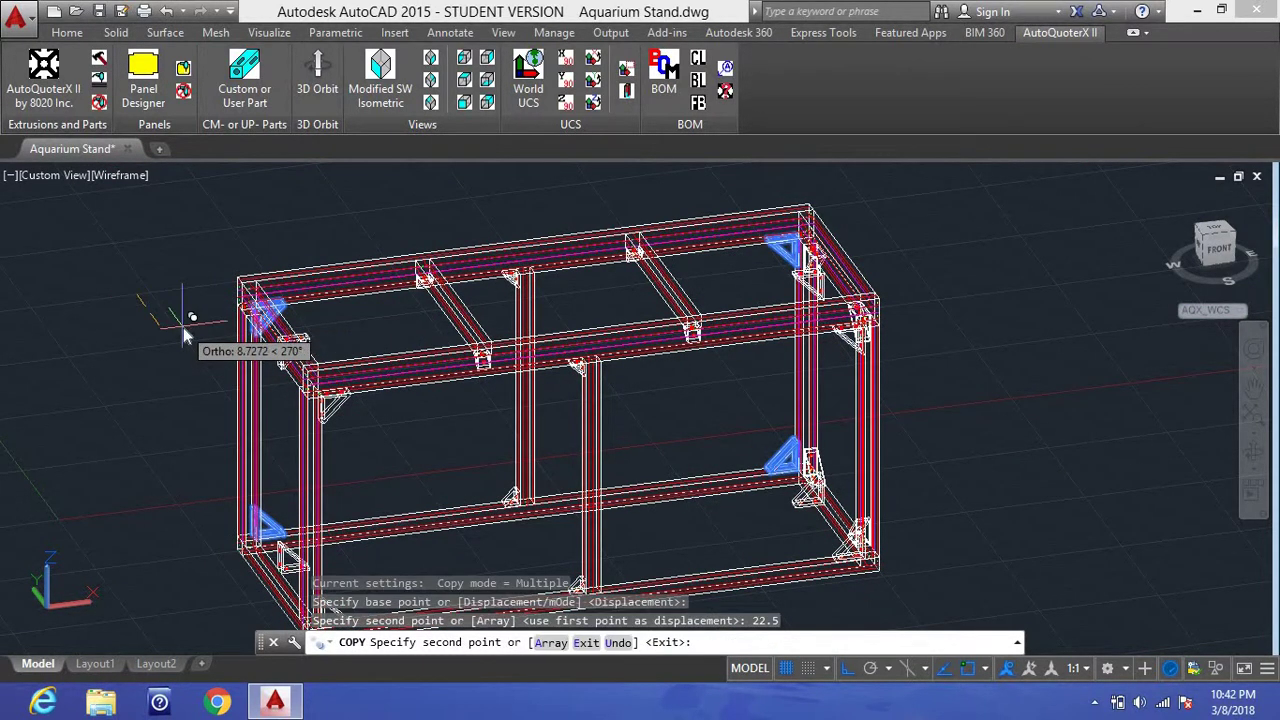
{"action": "type", "text": "e"}
{"action": "key", "text": "Return"}
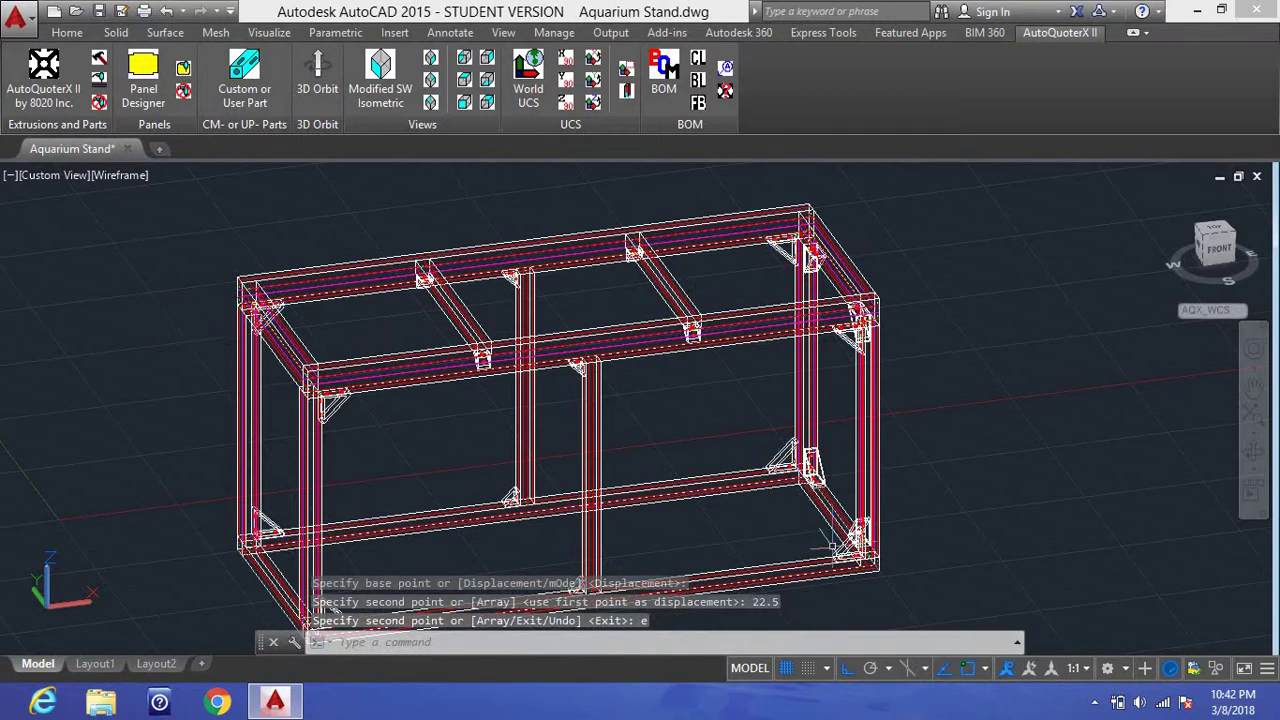
Step: Copy the four gussets joining the right-end posts to the right side's top beam and bottom rail 58.5 across to the left end
{"action": "scroll", "coordinate": [830, 548], "scroll_direction": "up", "scroll_amount": 5}
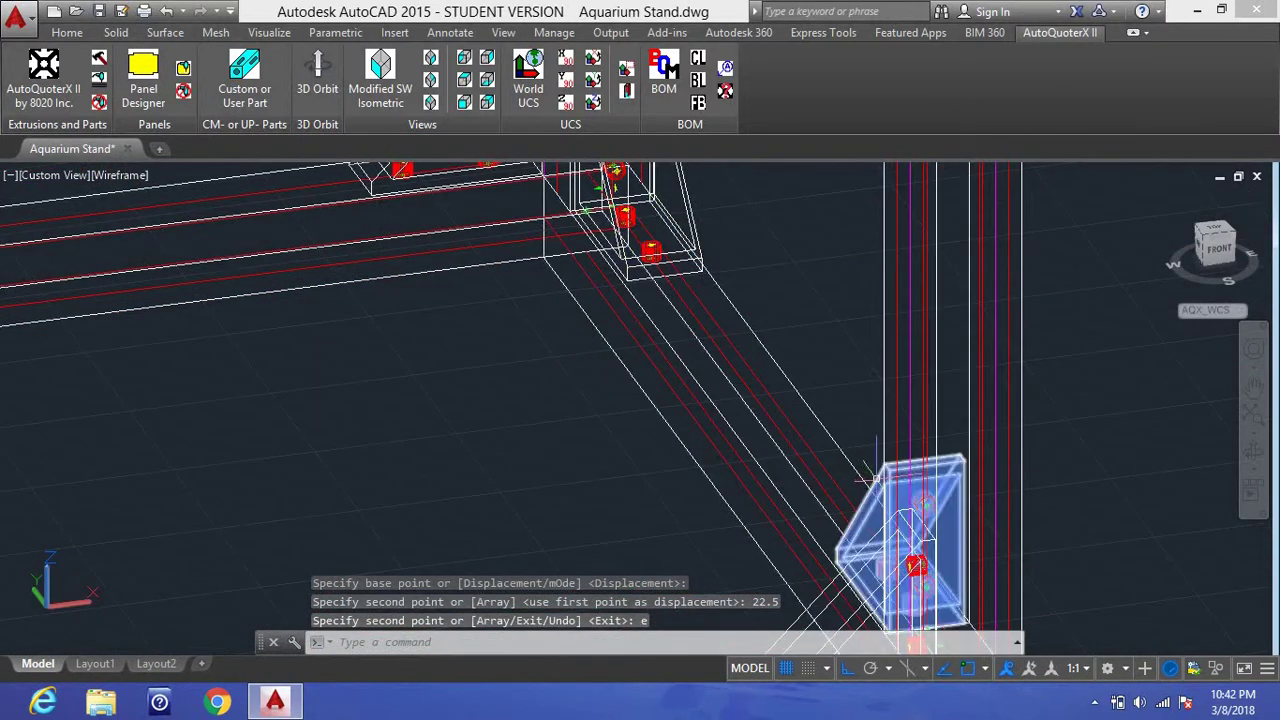
{"action": "left_click", "coordinate": [870, 478]}
{"action": "left_click", "coordinate": [690, 256]}
{"action": "scroll", "coordinate": [692, 256], "scroll_direction": "down", "scroll_amount": 6}
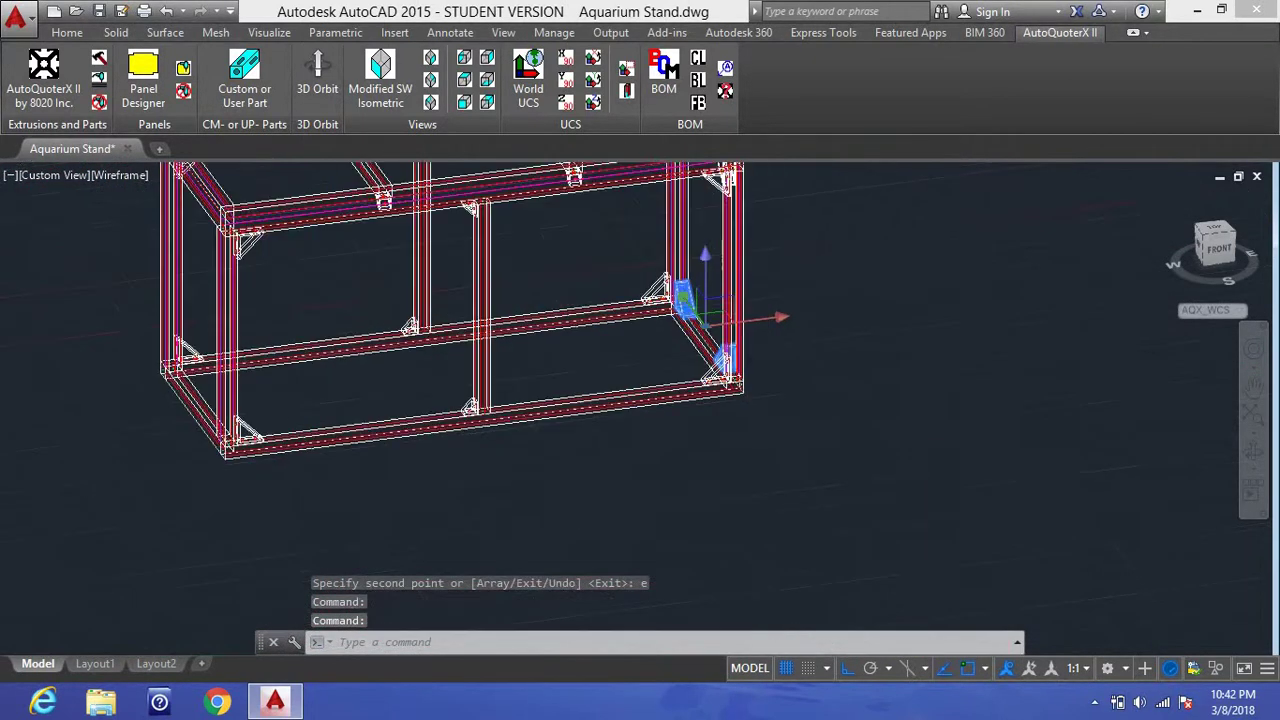
{"action": "scroll", "coordinate": [665, 215], "scroll_direction": "up", "scroll_amount": 5}
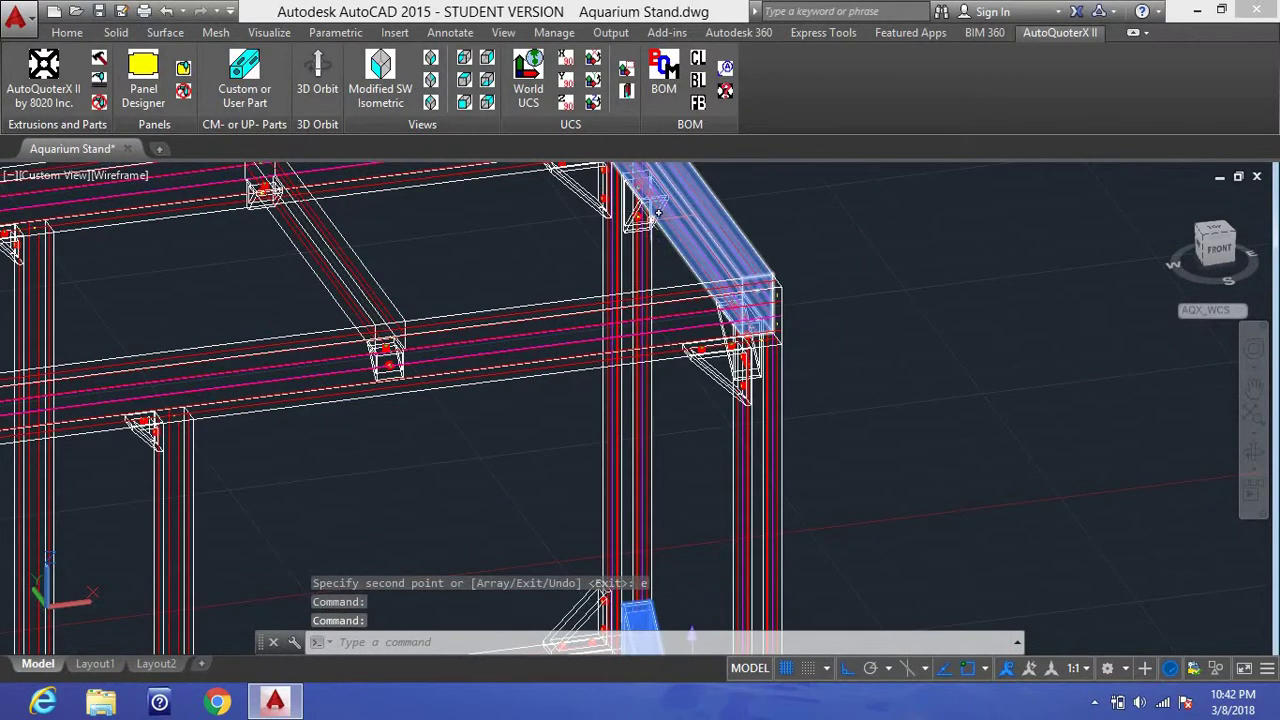
{"action": "scroll", "coordinate": [658, 212], "scroll_direction": "up", "scroll_amount": 3}
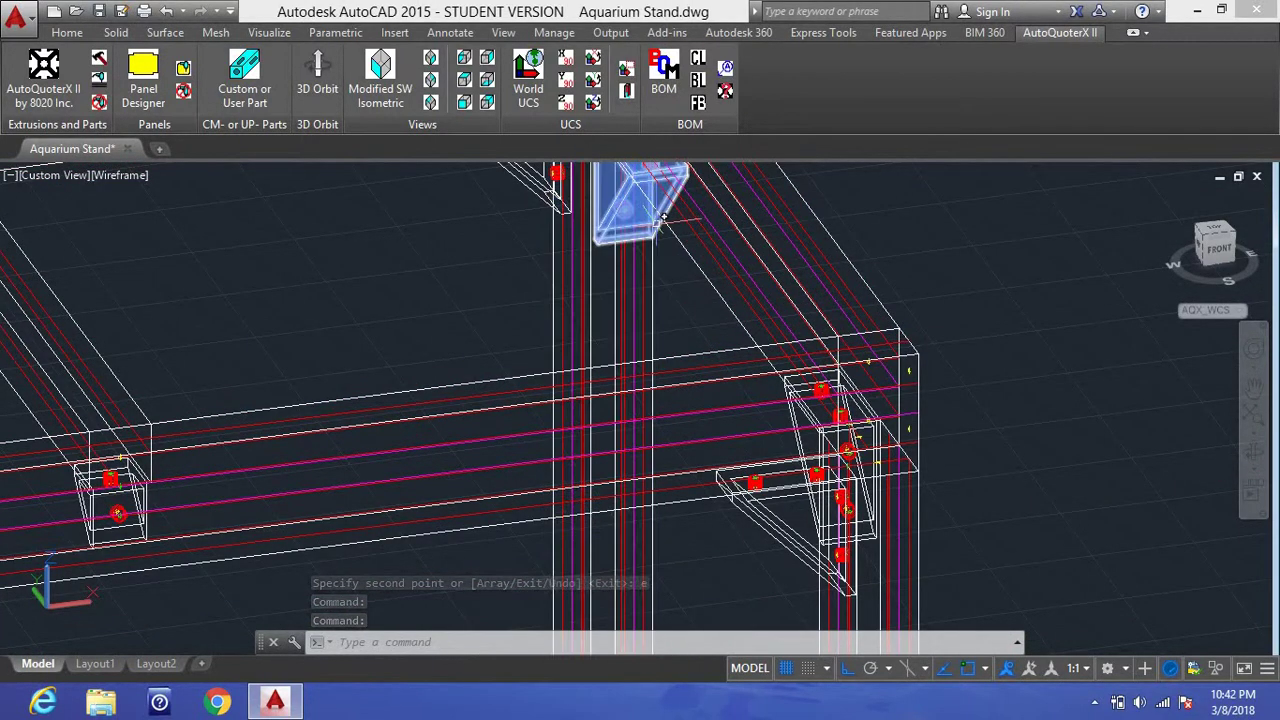
{"action": "scroll", "coordinate": [800, 430], "scroll_direction": "up", "scroll_amount": 3}
{"action": "left_click", "coordinate": [795, 430]}
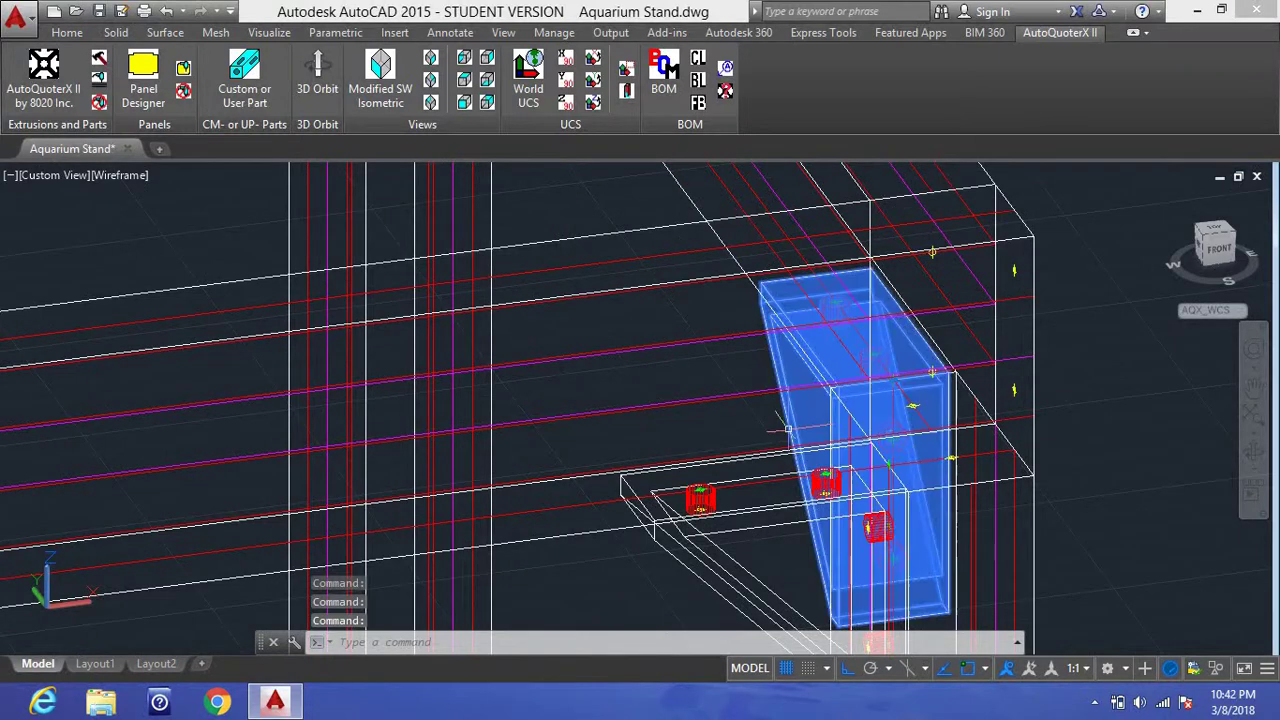
{"action": "scroll", "coordinate": [808, 349], "scroll_direction": "down", "scroll_amount": 8}
{"action": "right_click", "coordinate": [890, 309]}
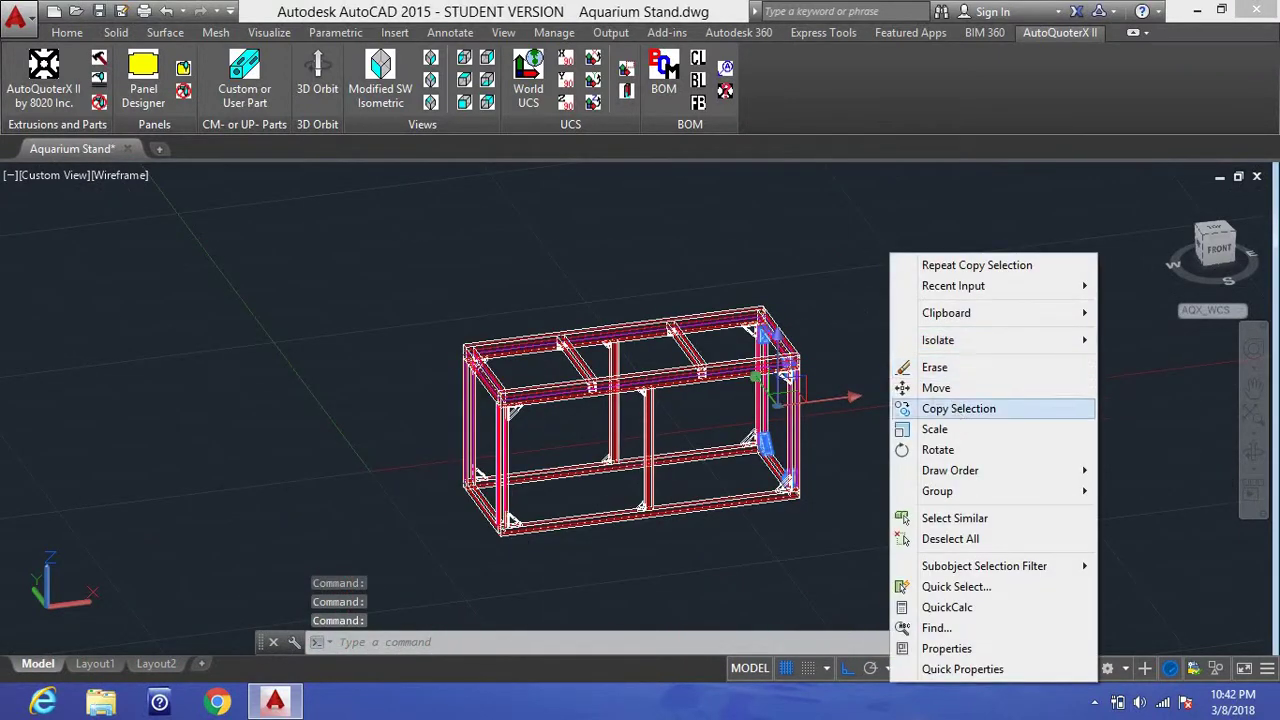
{"action": "left_click", "coordinate": [958, 408]}
{"action": "left_click", "coordinate": [966, 338]}
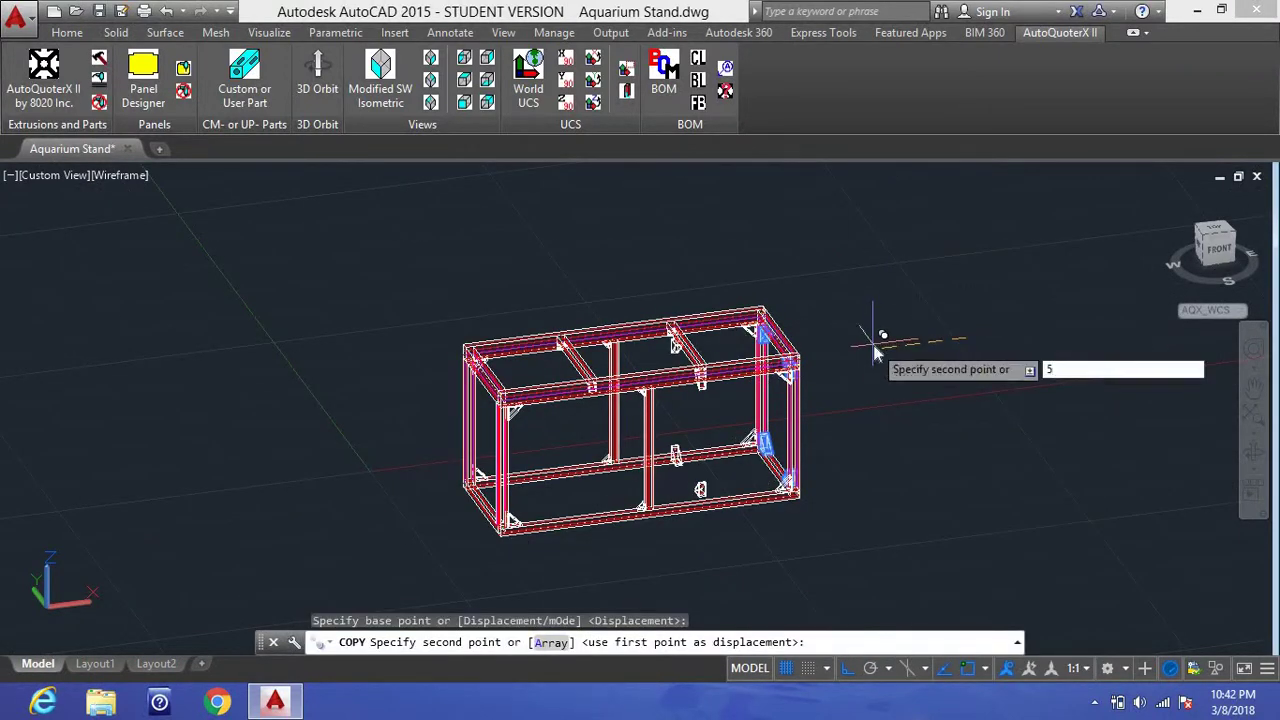
{"action": "type", "text": "58.5"}
{"action": "key", "text": "Return"}
{"action": "type", "text": "e"}
{"action": "key", "text": "Return"}
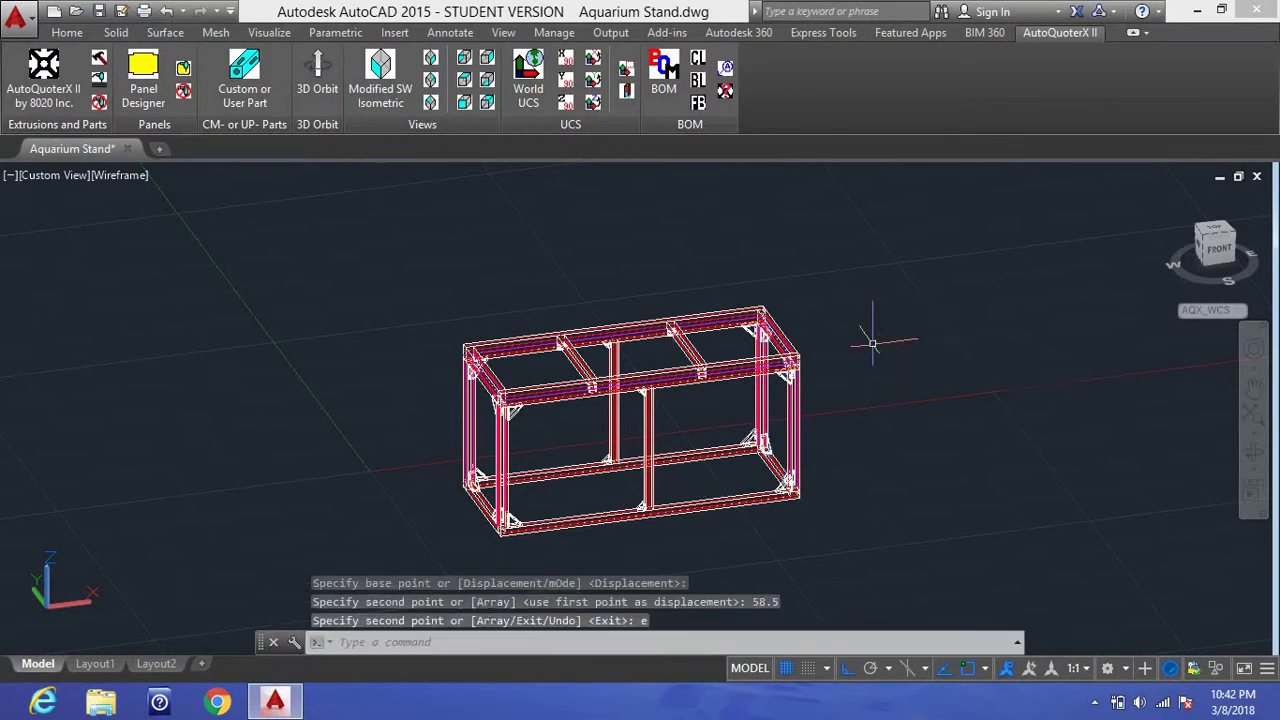
Step: Switch the model's visual style to Hidden and inspect the stand's extrusions and gussets
{"action": "left_click", "coordinate": [144, 176]}
{"action": "left_click", "coordinate": [192, 264]}
{"action": "scroll", "coordinate": [558, 470], "scroll_direction": "up", "scroll_amount": 2}
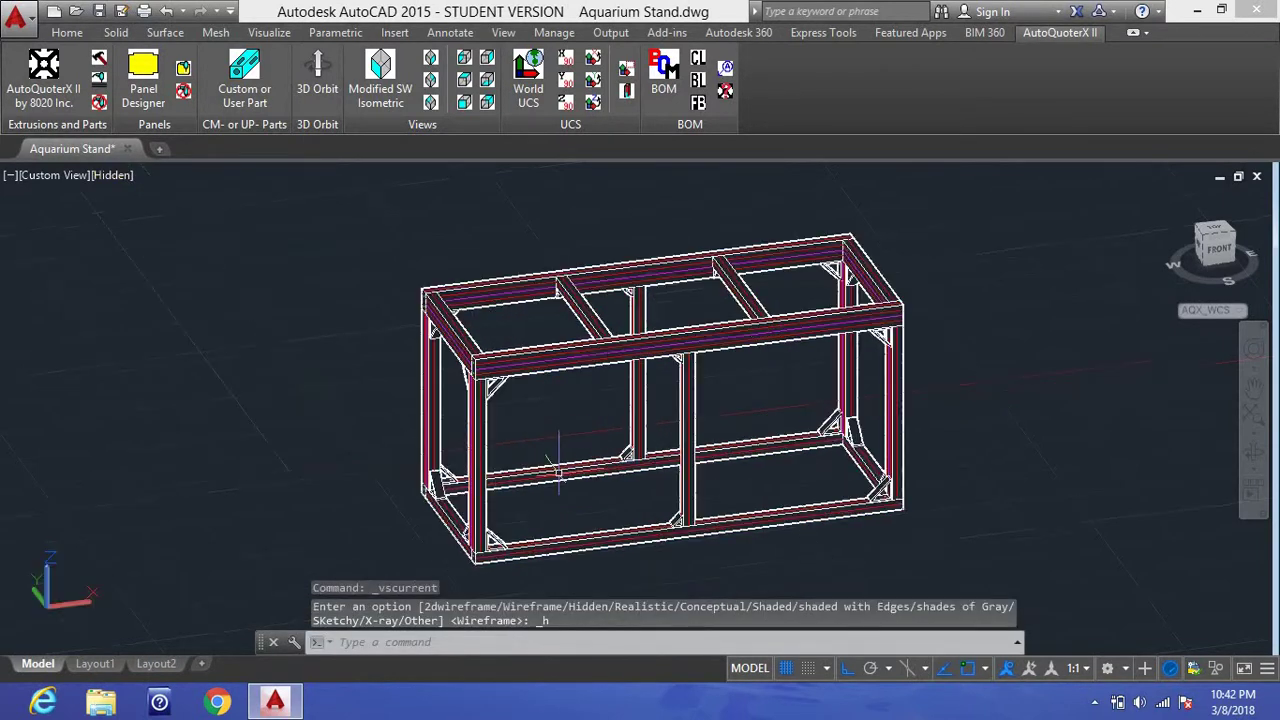
{"action": "scroll", "coordinate": [560, 470], "scroll_direction": "up", "scroll_amount": 2}
{"action": "middle_click_drag", "start_coordinate": [645, 470], "coordinate": [580, 400], "text": "shift"}
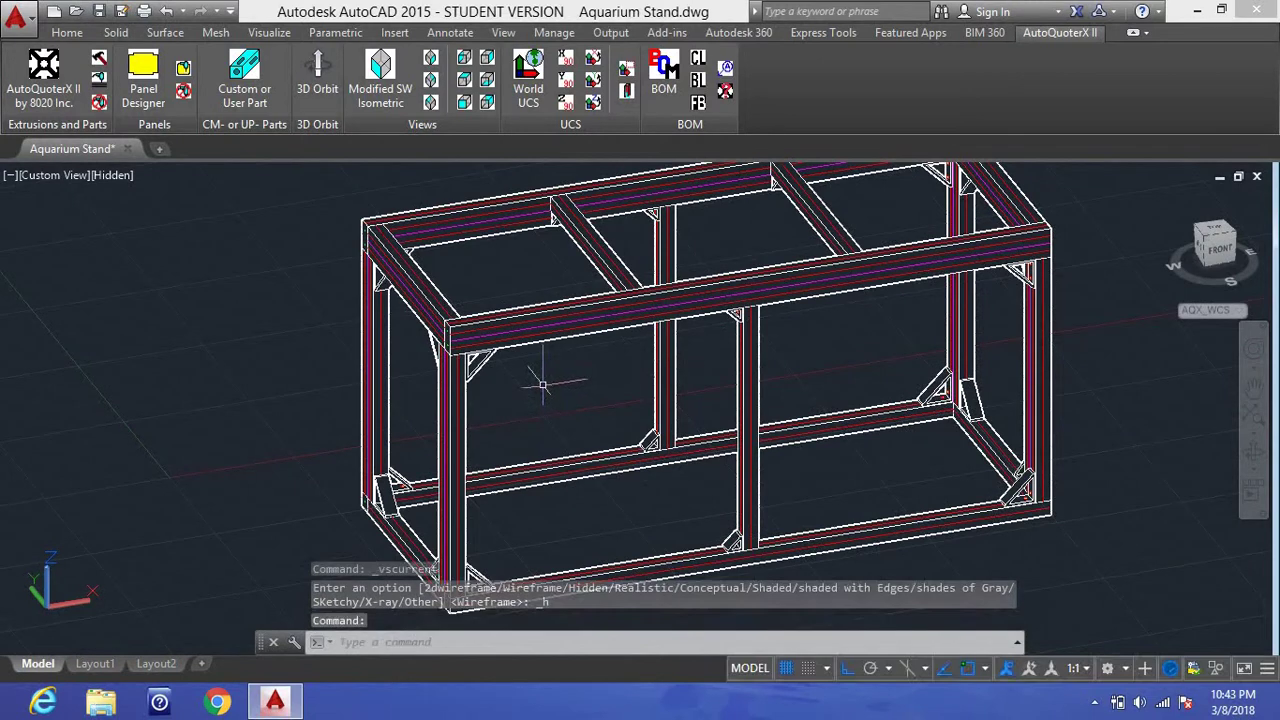
{"action": "scroll", "coordinate": [540, 380], "scroll_direction": "down", "scroll_amount": 2}
{"action": "scroll", "coordinate": [860, 550], "scroll_direction": "up", "scroll_amount": 2}
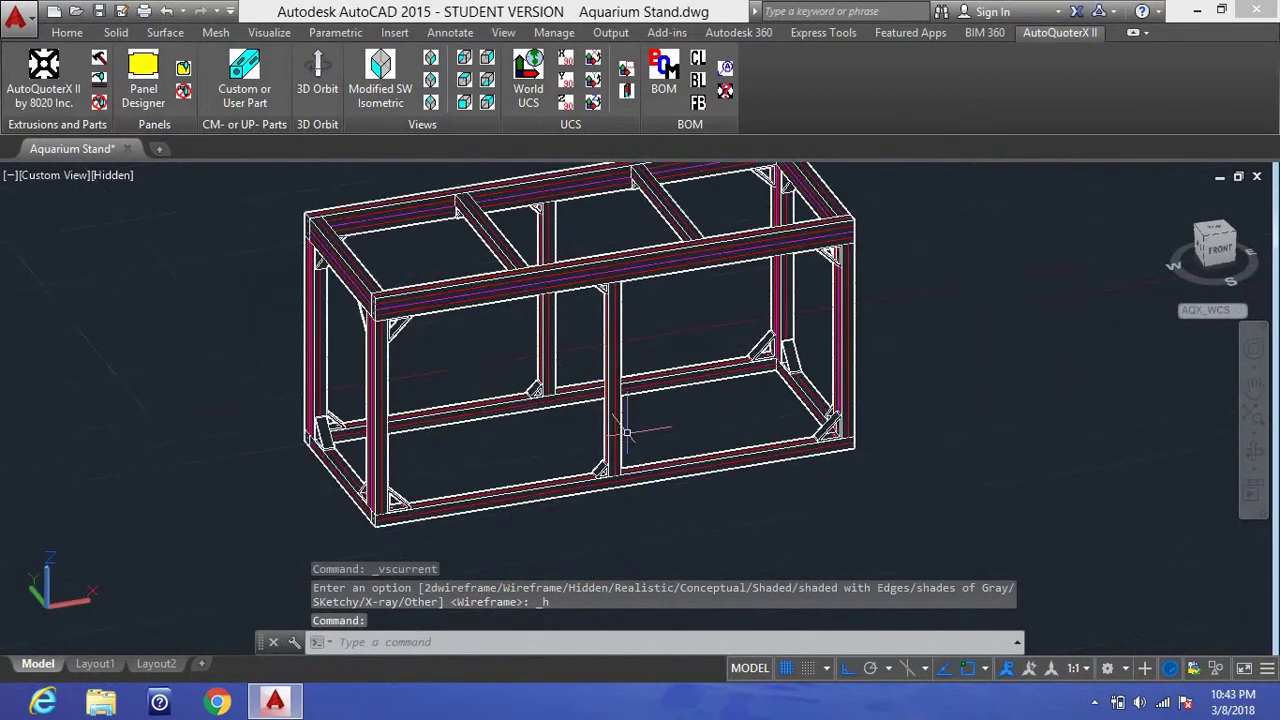
Step: Look up the part information of the front-left corner post, including its length, machining and price
{"action": "left_click", "coordinate": [725, 92]}
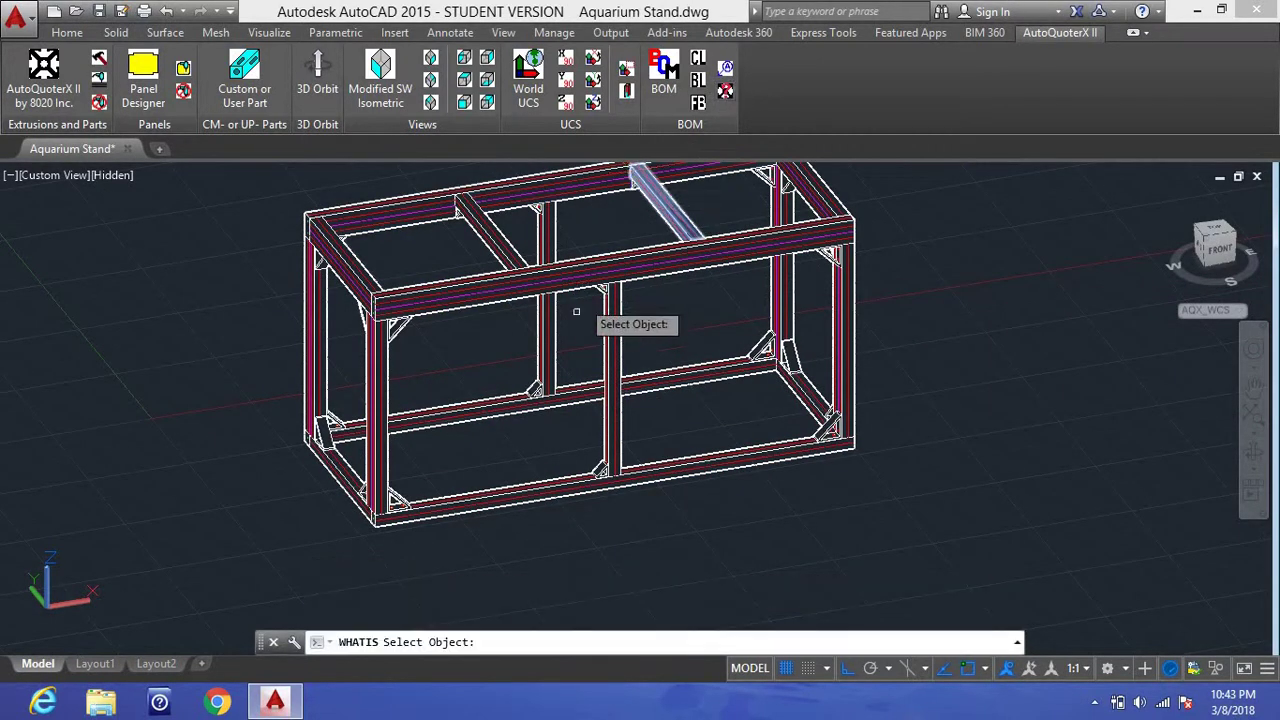
{"action": "left_click", "coordinate": [381, 400]}
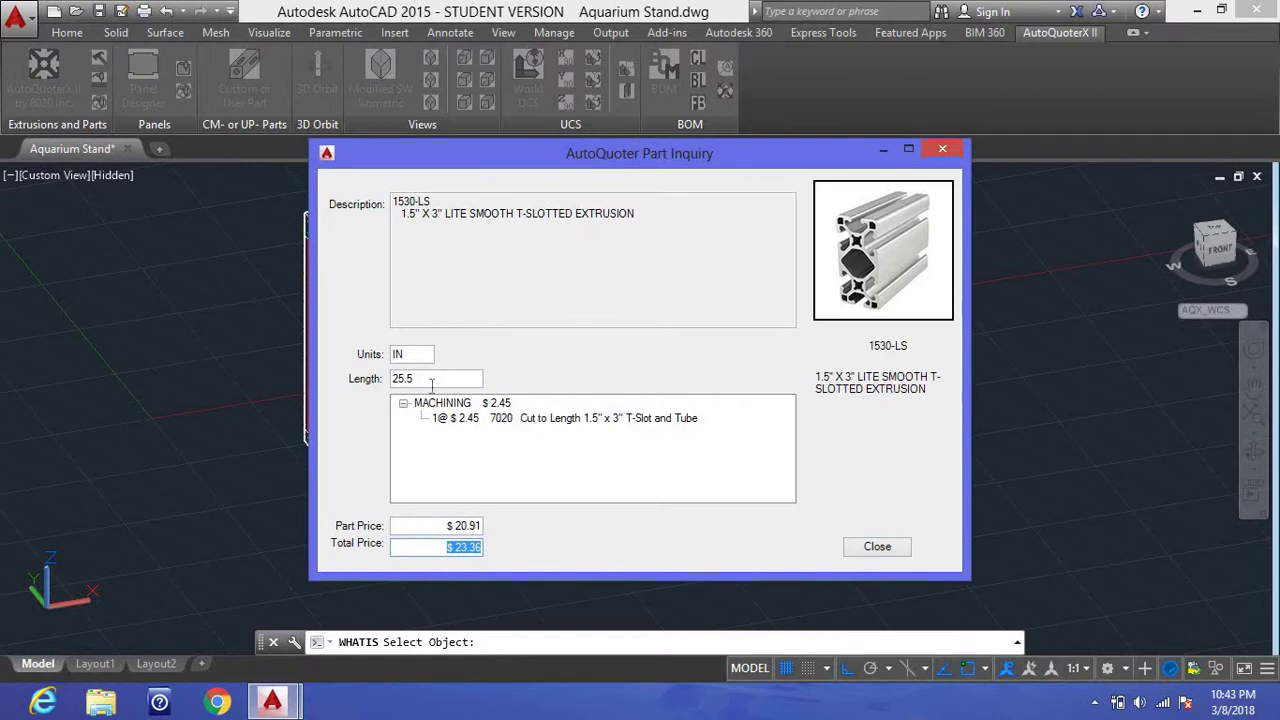
{"action": "left_click", "coordinate": [885, 553]}
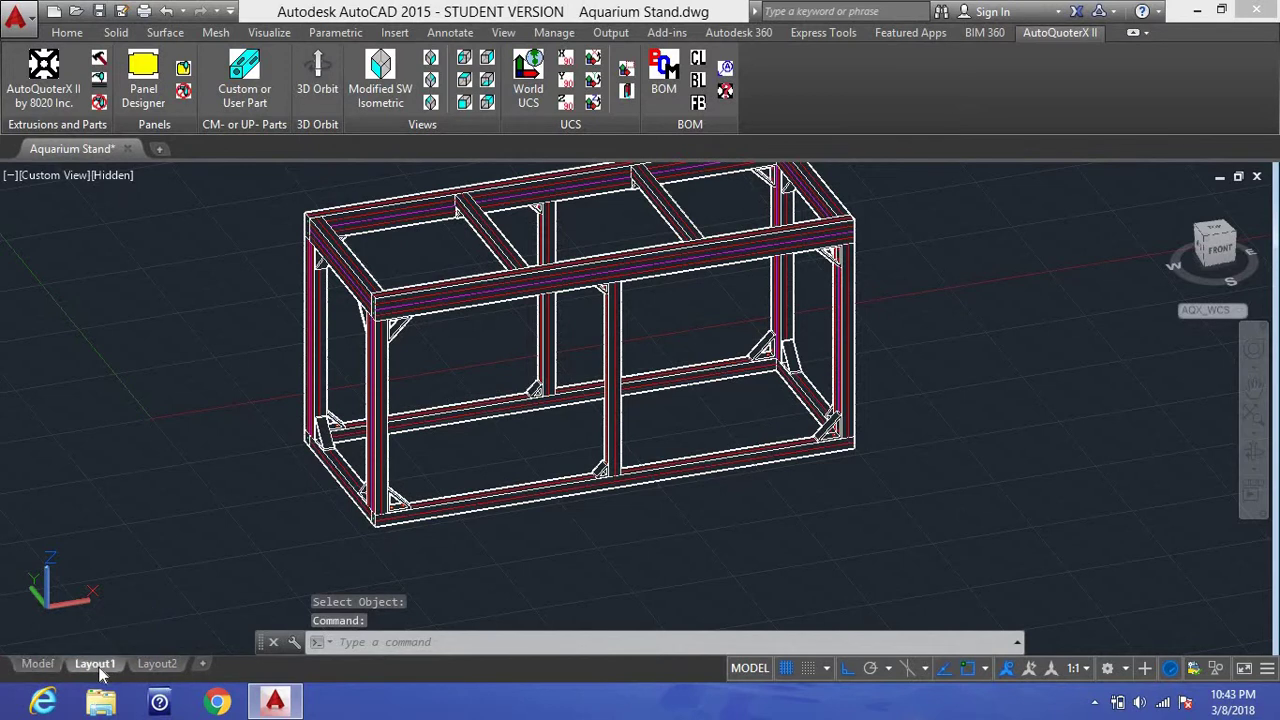
Step: Generate the bill of materials report from Layout1 with the distributor information left blank, and show it full screen
{"action": "left_click", "coordinate": [95, 664]}
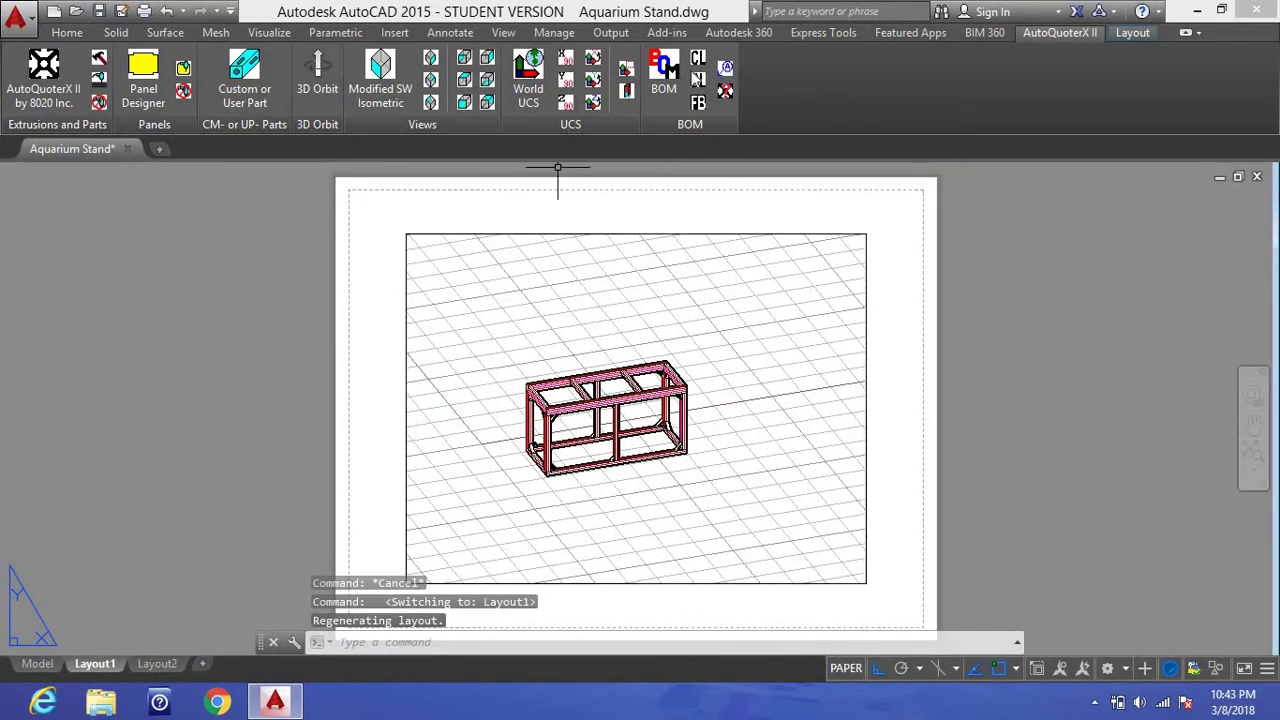
{"action": "left_click", "coordinate": [665, 72]}
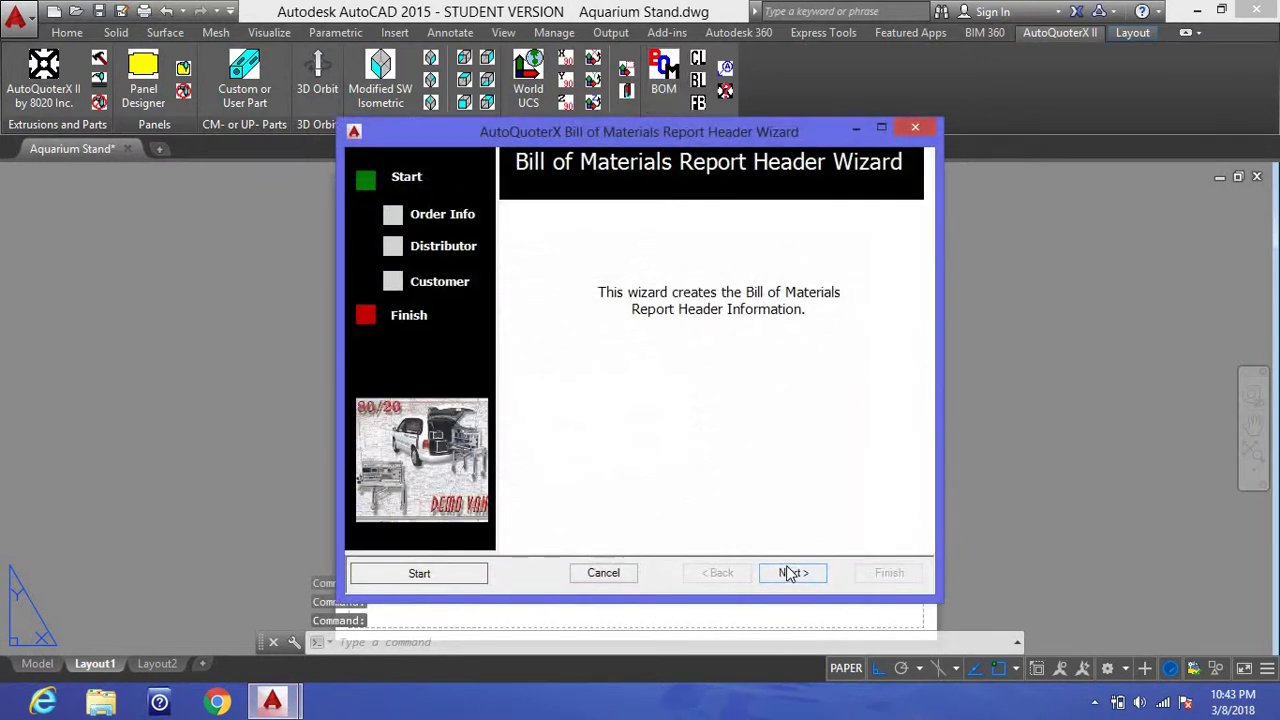
{"action": "left_click", "coordinate": [792, 573]}
{"action": "left_click", "coordinate": [792, 573]}
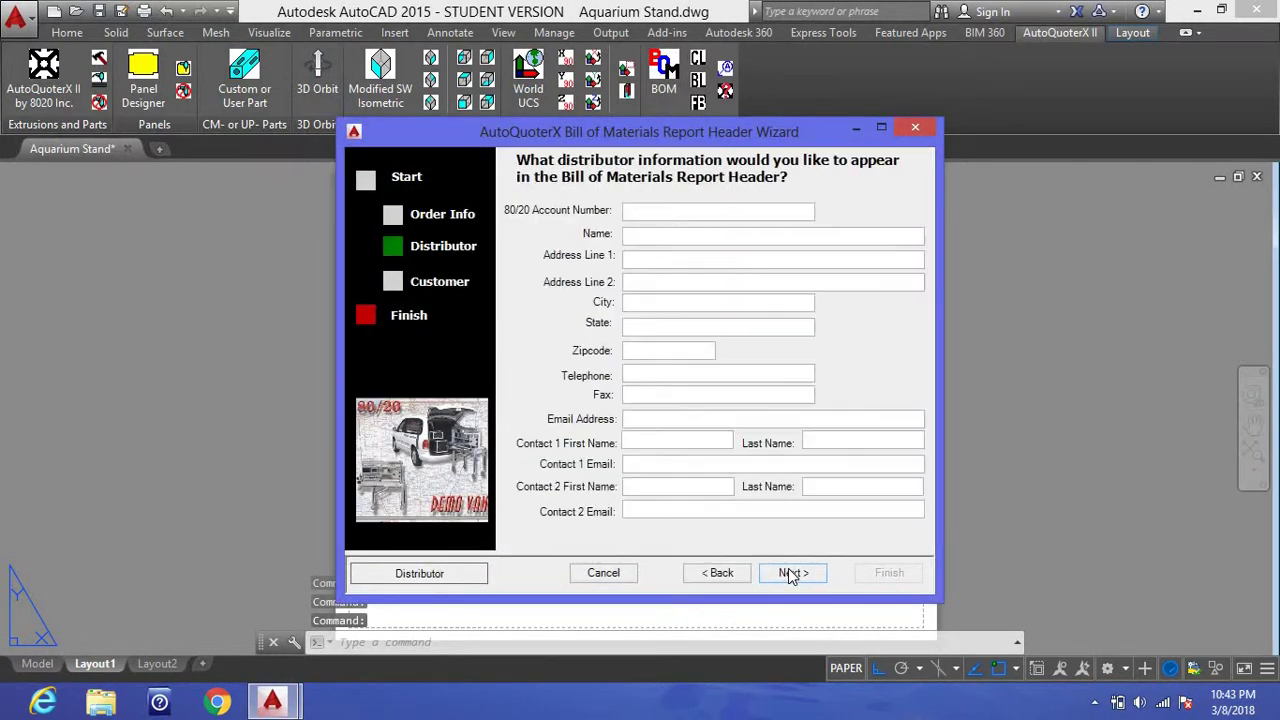
{"action": "left_click", "coordinate": [792, 573]}
{"action": "left_click", "coordinate": [792, 573]}
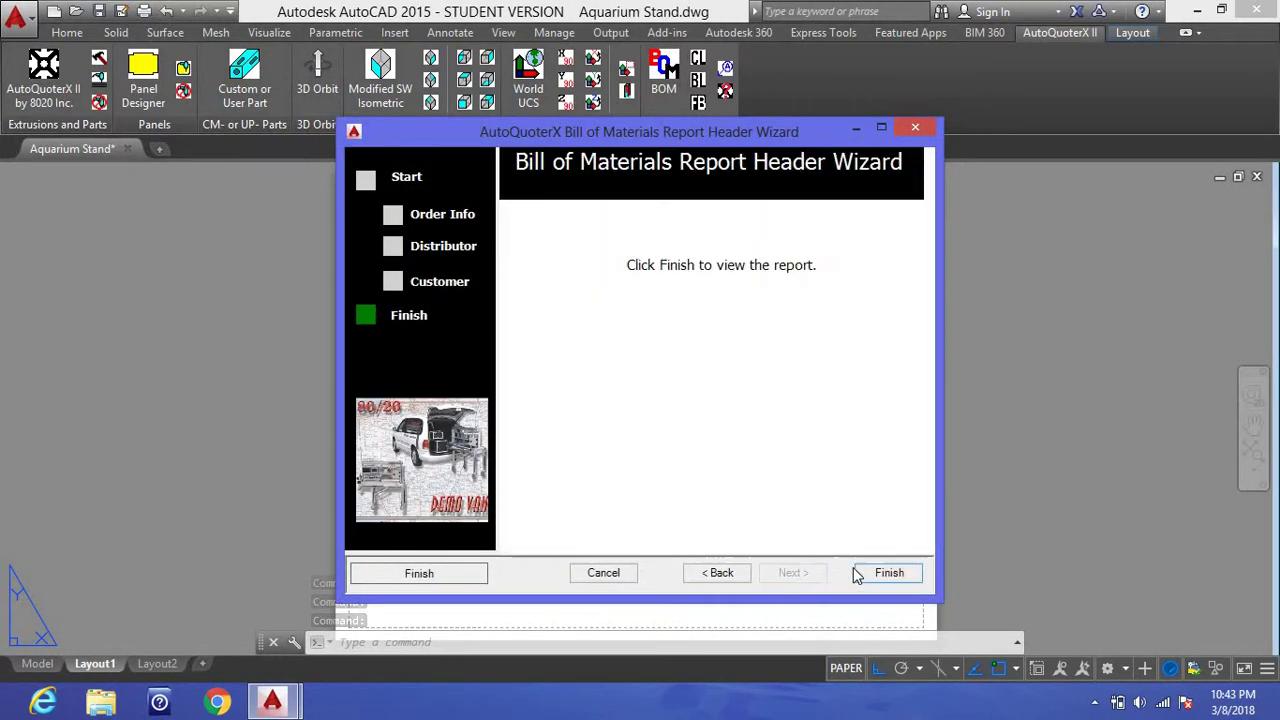
{"action": "left_click", "coordinate": [875, 576]}
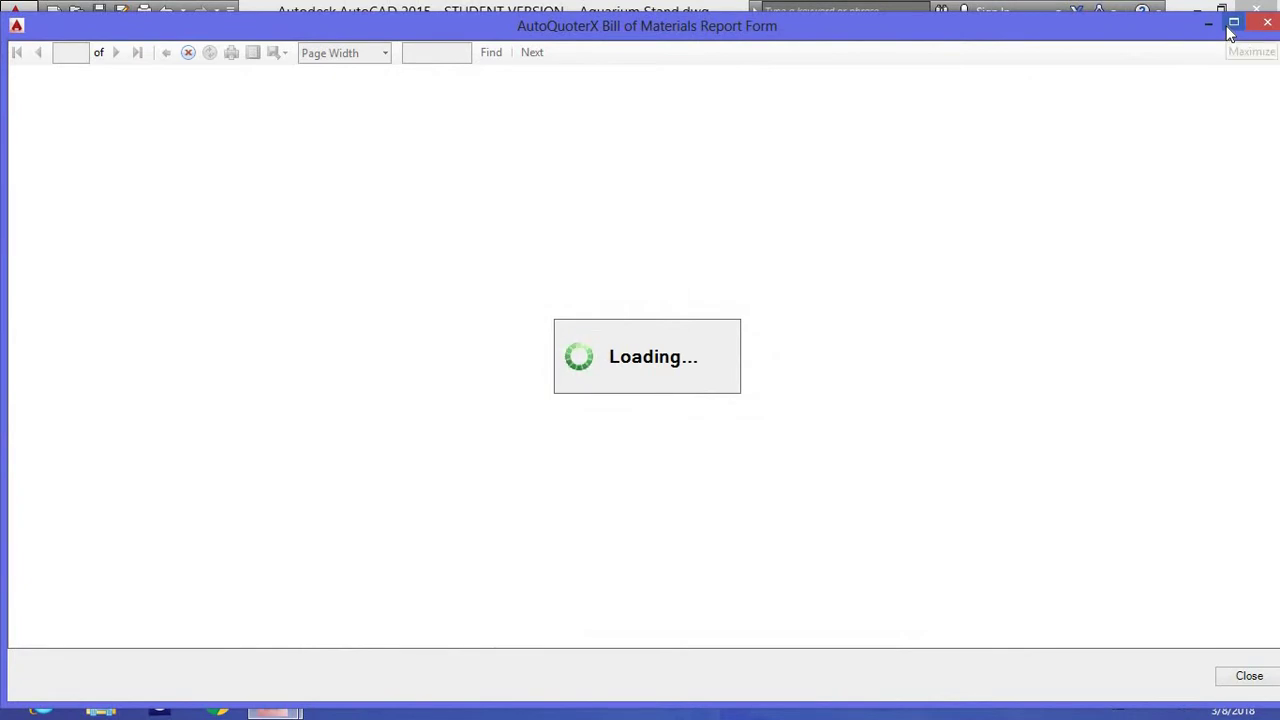
{"action": "left_click", "coordinate": [1231, 28]}
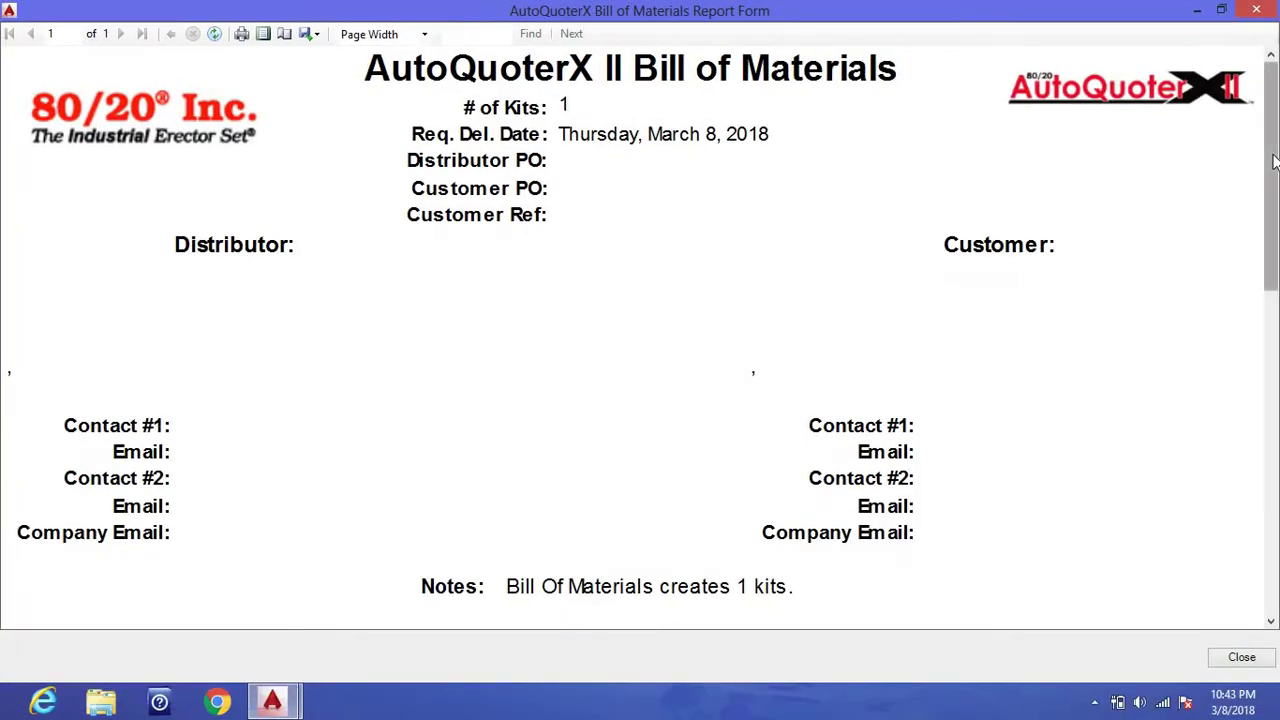
Step: Review the bill of materials' part quantities, lengths, weights, prices and totals, and check the available export formats
{"action": "left_click_drag", "start_coordinate": [1272, 172], "coordinate": [1274, 416]}
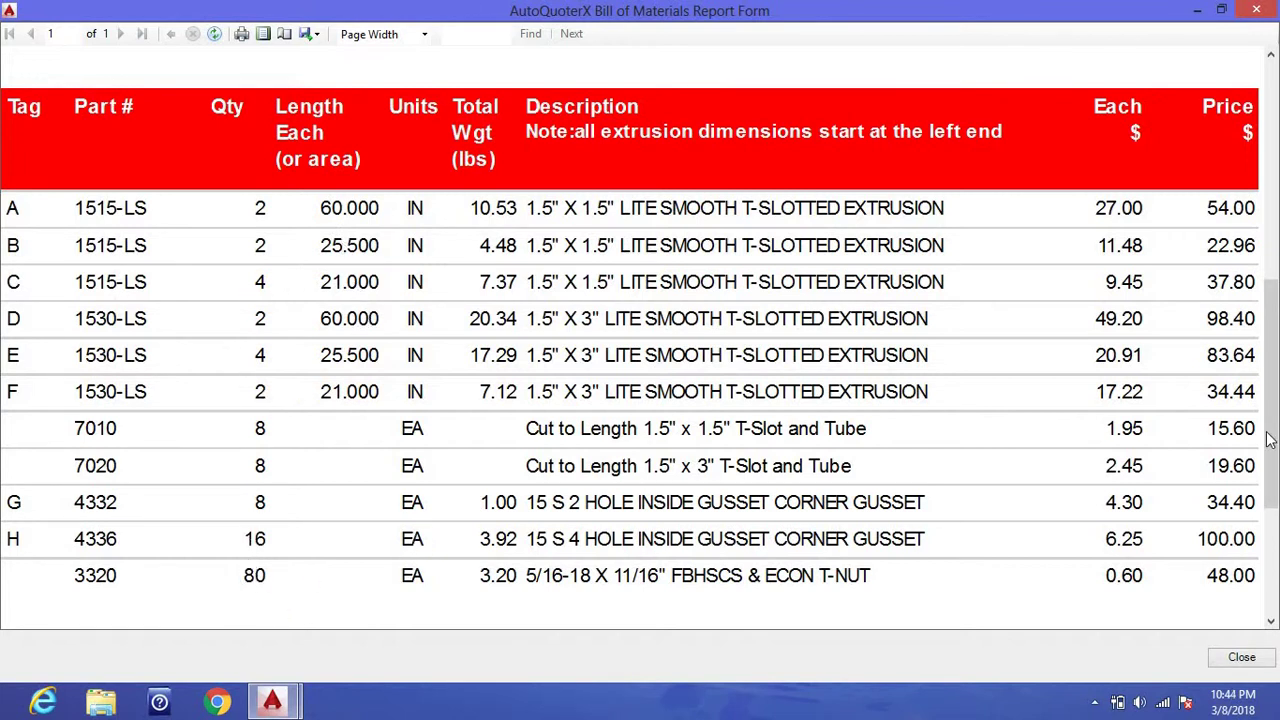
{"action": "scroll", "coordinate": [862, 554], "scroll_direction": "down", "scroll_amount": 3}
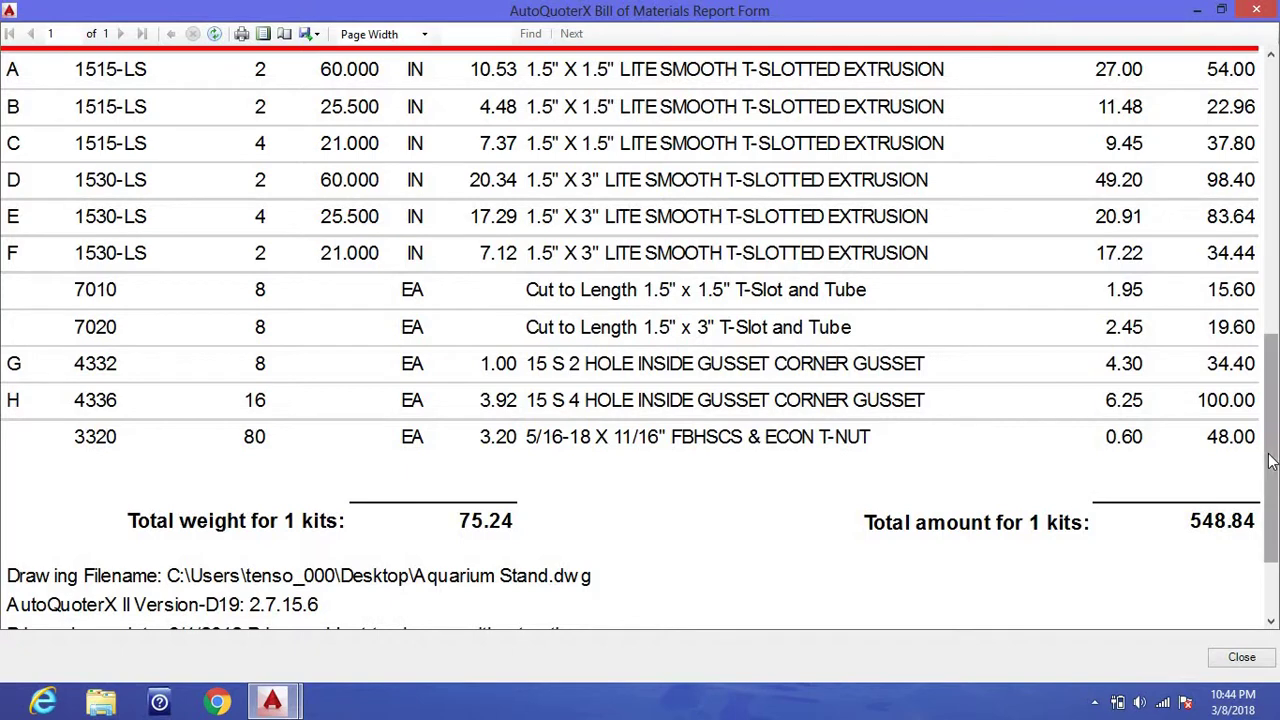
{"action": "left_click_drag", "start_coordinate": [1268, 462], "coordinate": [1228, 176]}
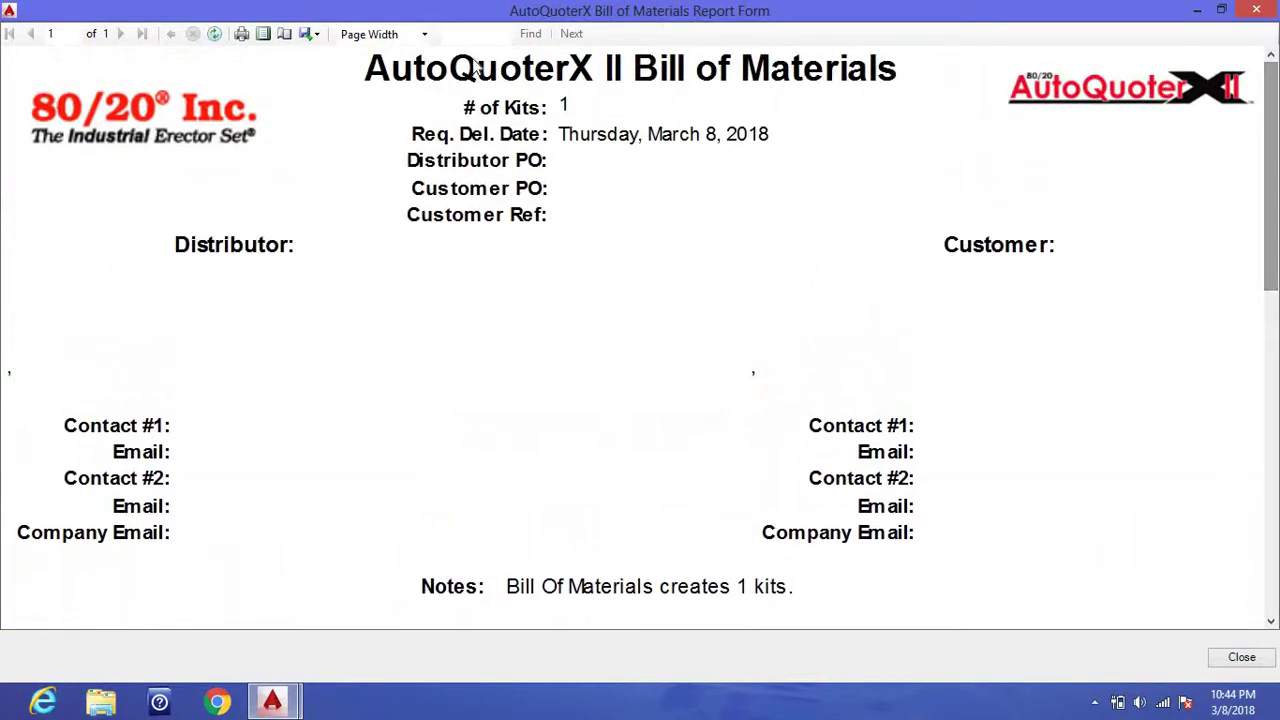
{"action": "left_click", "coordinate": [303, 33]}
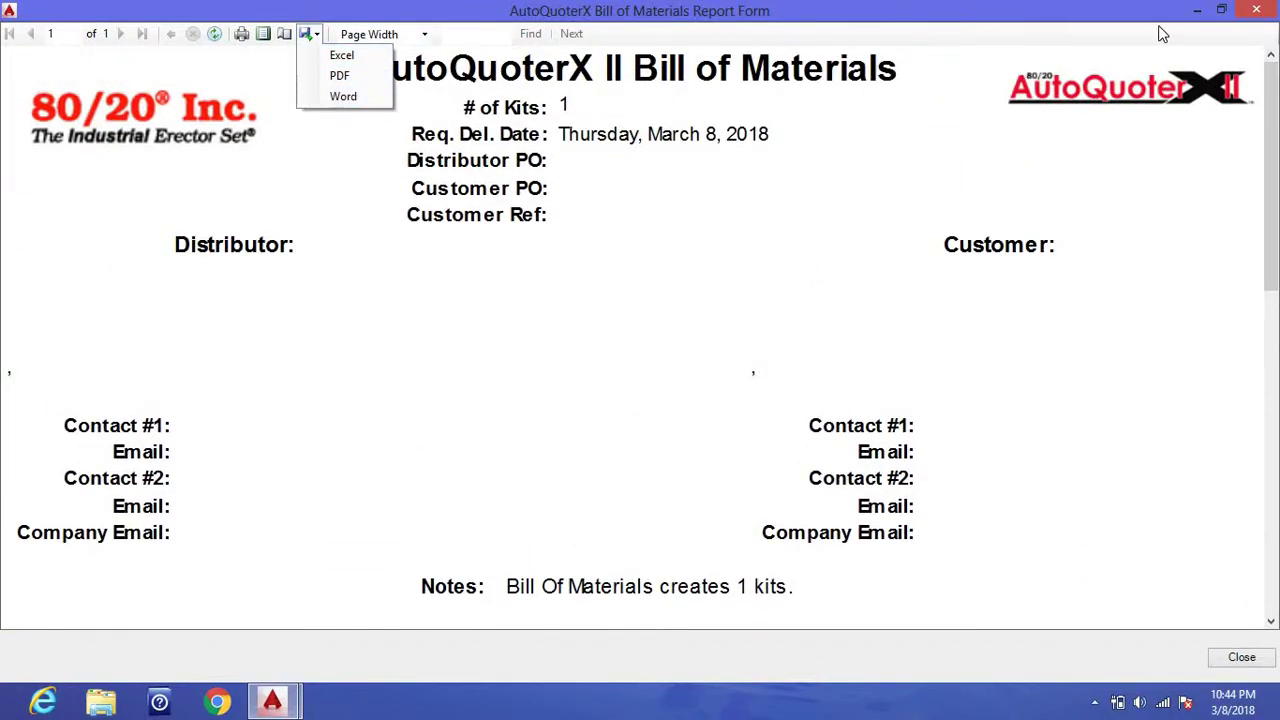
Step: Close the bill of materials report and return to the stand in model space
{"action": "left_click", "coordinate": [1257, 11]}
{"action": "left_click", "coordinate": [1257, 11]}
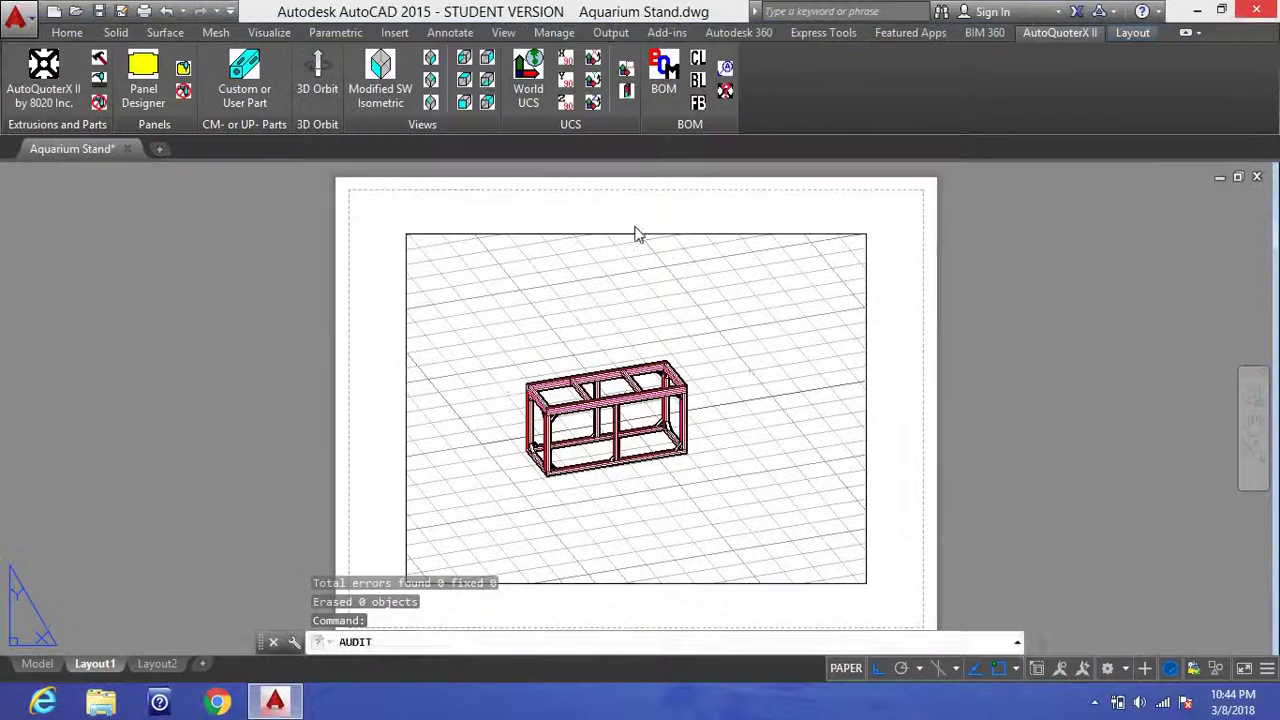
{"action": "left_click", "coordinate": [38, 663]}
{"action": "scroll", "coordinate": [452, 378], "scroll_direction": "down", "scroll_amount": 2}
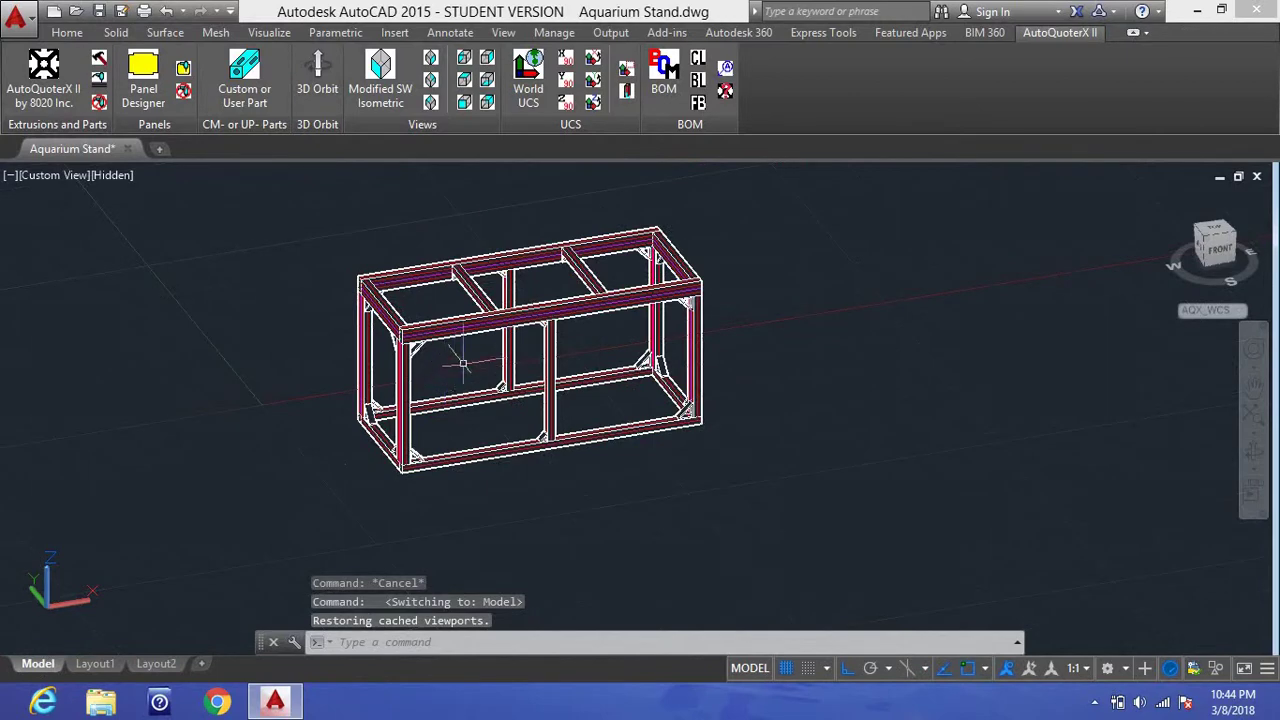